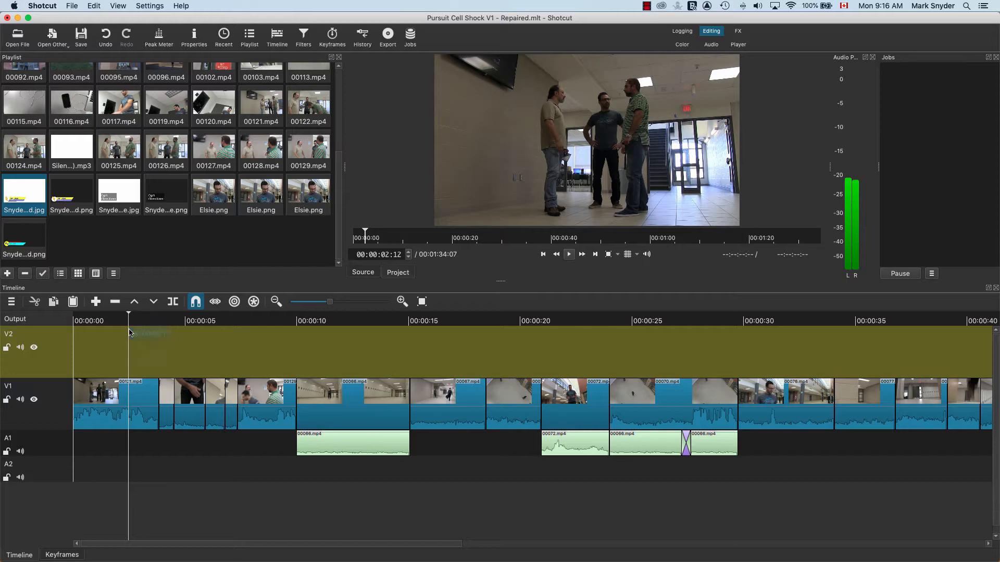
Switch to the assignment PDF in Preview and examine the requirements for the "Cell Shock", "OMG" and "I've Got It" titles
left_click_drag(129, 316, 94, 320)
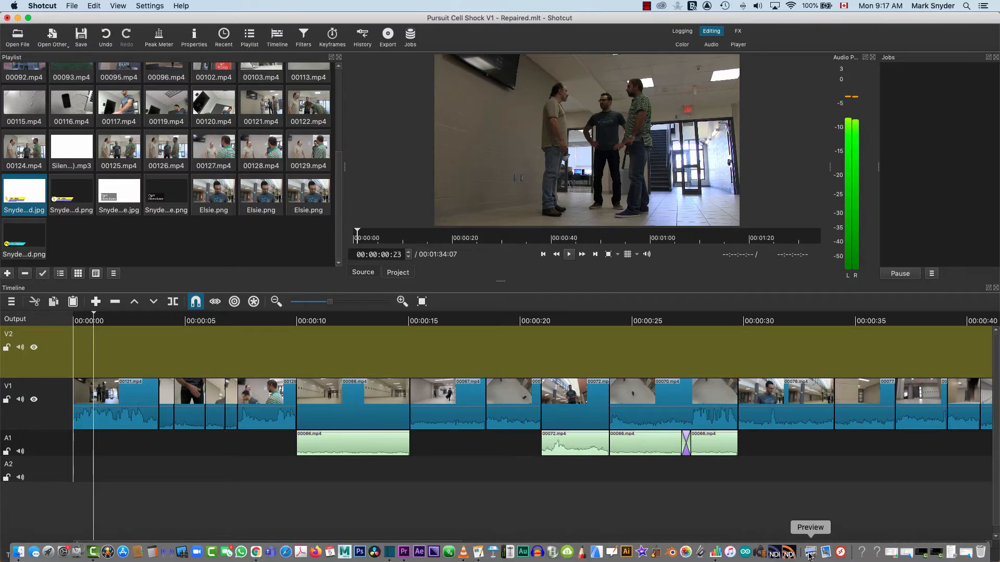
left_click(809, 555)
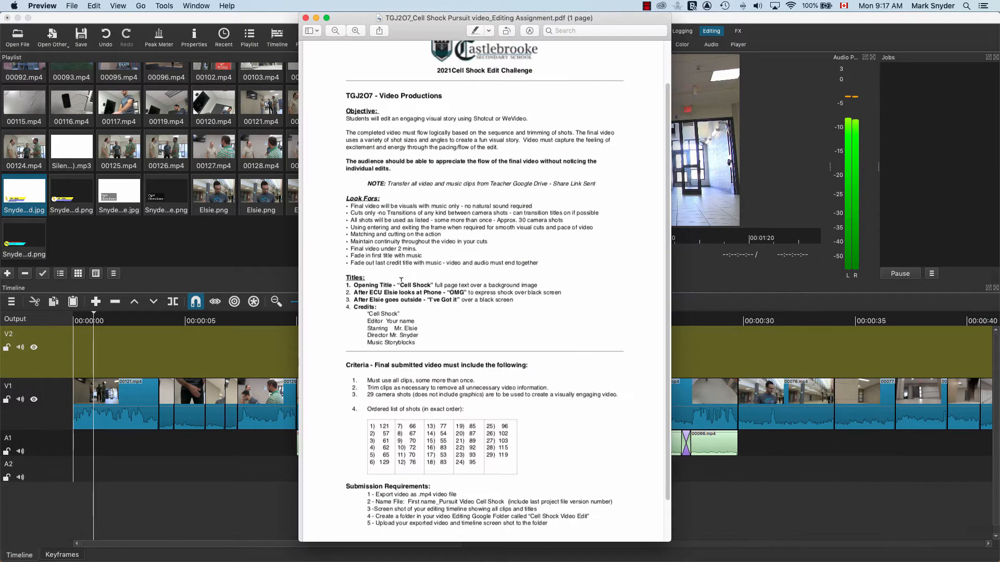
left_click_drag(365, 277, 343, 275)
left_click_drag(346, 284, 518, 299)
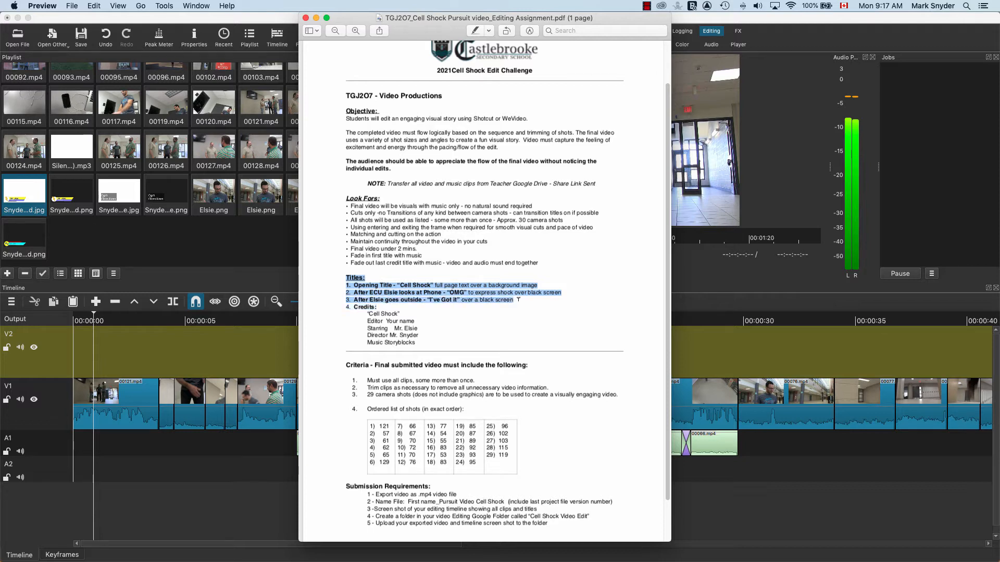
left_click(372, 284)
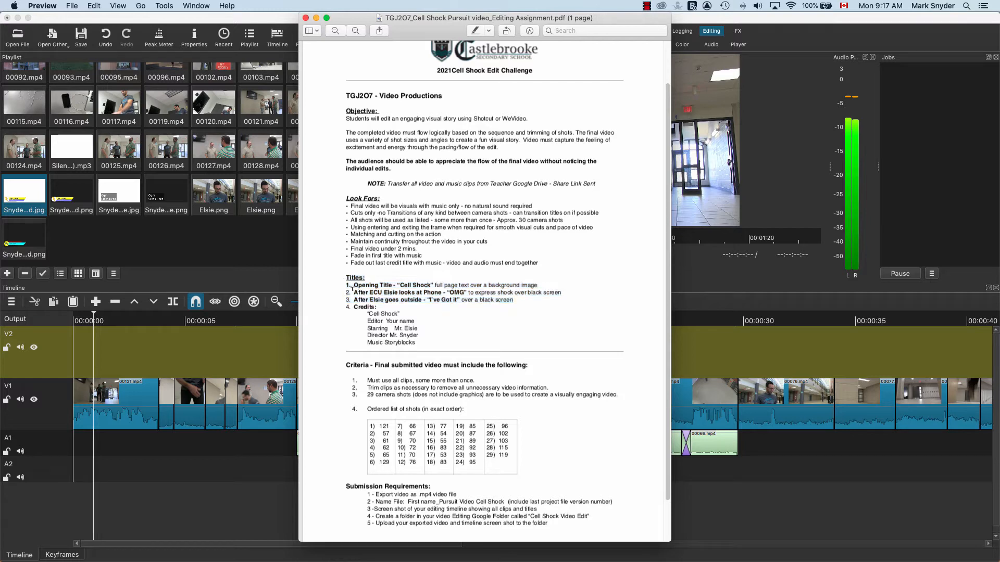
left_click_drag(346, 285, 393, 285)
left_click_drag(345, 292, 443, 293)
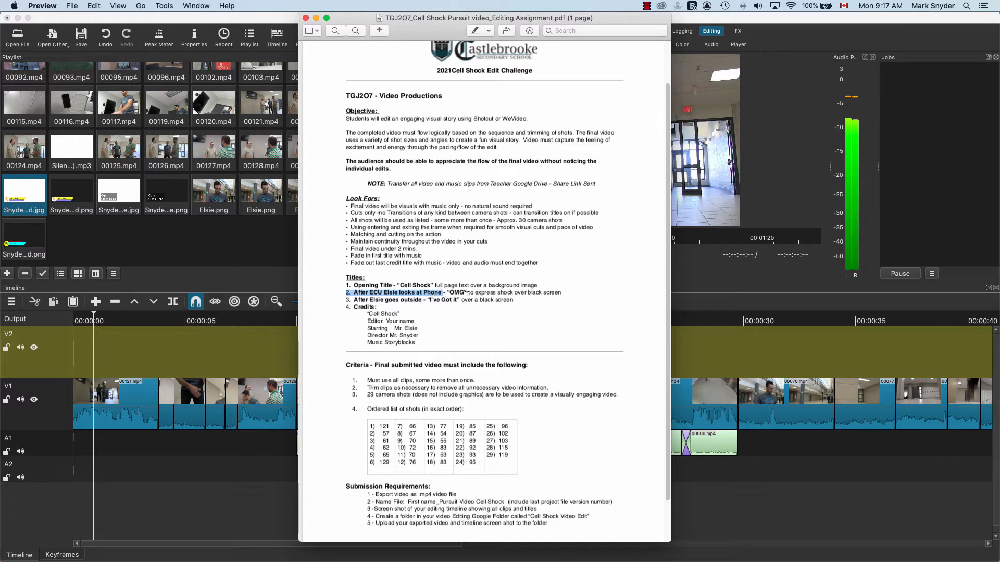
left_click_drag(467, 293, 447, 293)
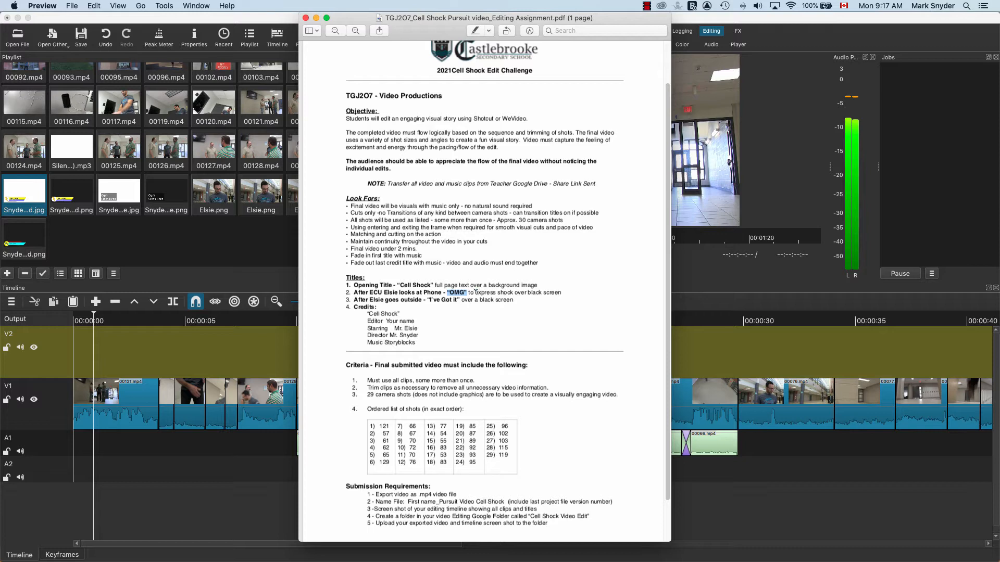
left_click(428, 298)
left_click_drag(428, 297, 461, 300)
left_click_drag(433, 283, 399, 281)
Review the Credits lines and the opening title requirement in the assignment PDF, and minimize the document
left_click_drag(346, 306, 417, 343)
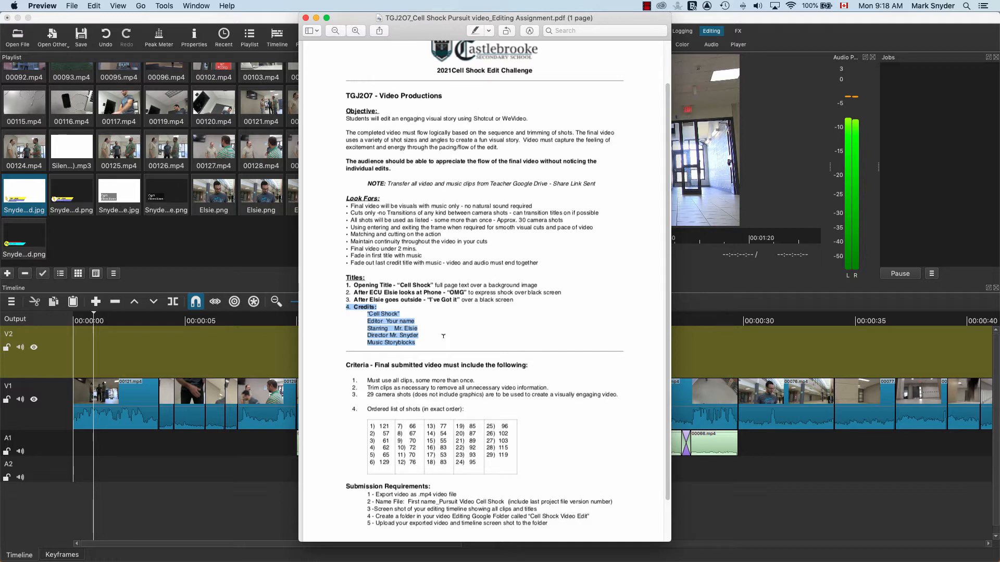
left_click(393, 315)
left_click_drag(364, 309, 416, 312)
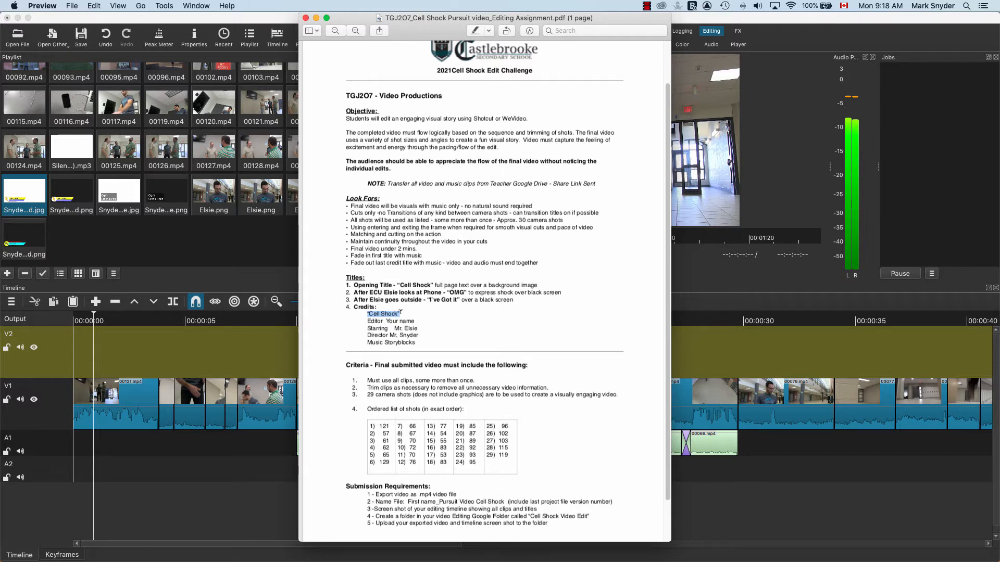
left_click_drag(366, 321, 429, 327)
left_click_drag(356, 328, 424, 338)
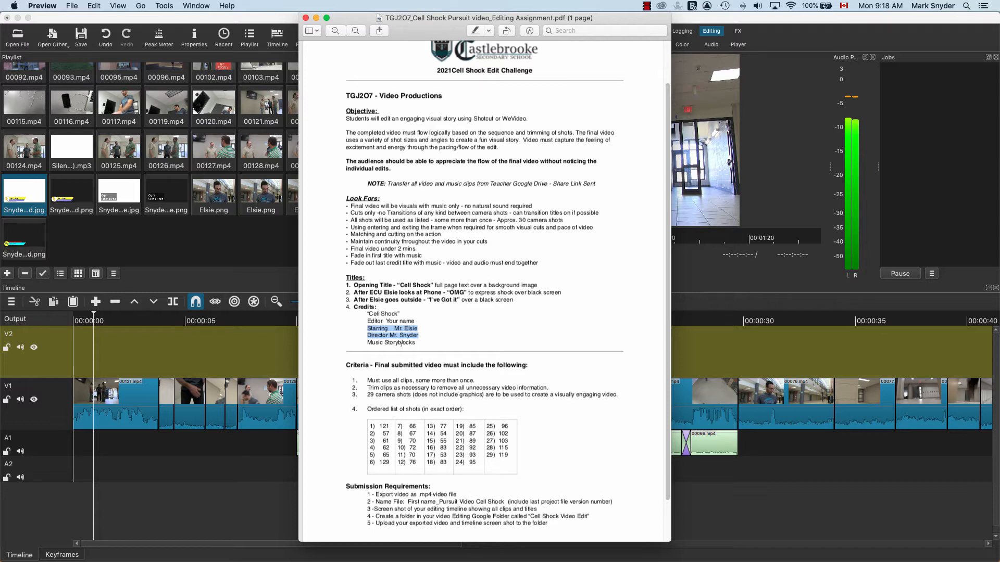
left_click(447, 331)
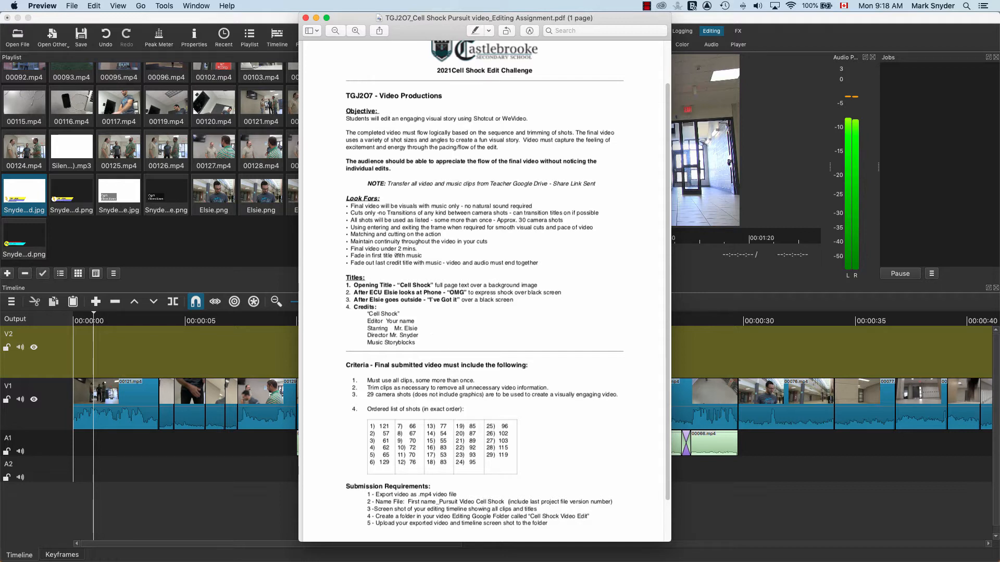
left_click_drag(343, 282, 470, 284)
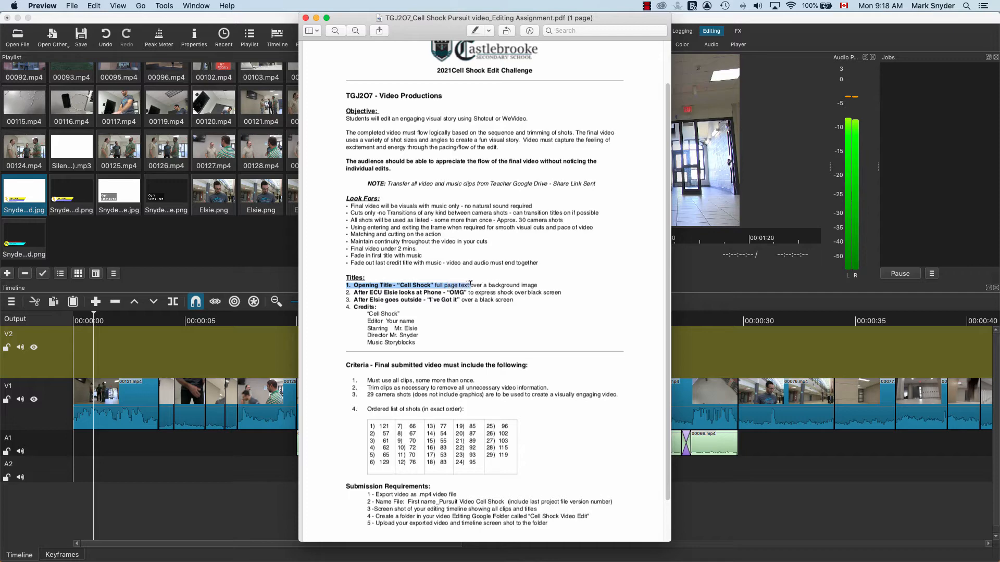
left_click(316, 18)
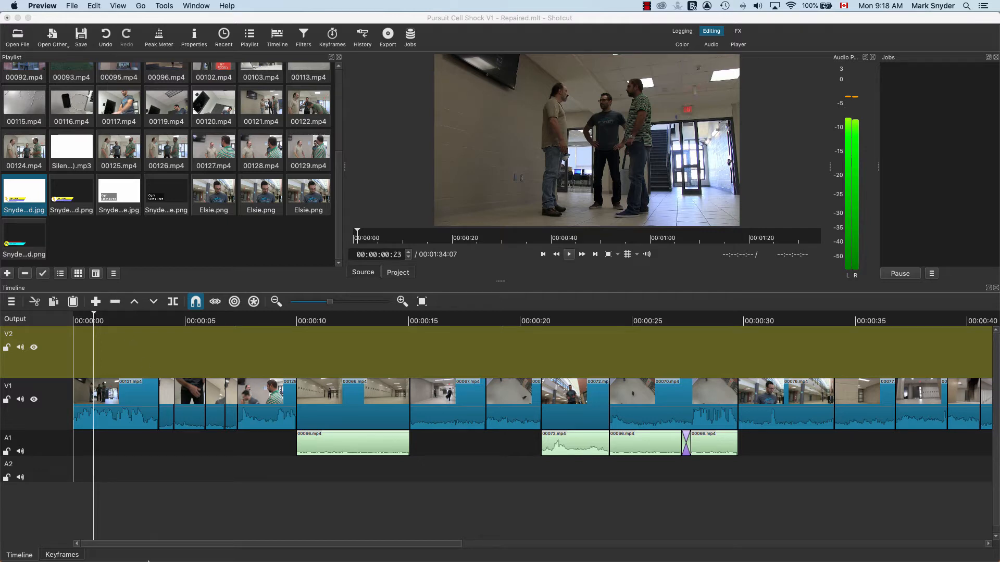
Switch to Chrome and browse the Google Images results for "cell phone" as possible title backgrounds
mouse_move(152, 555)
left_click(256, 553)
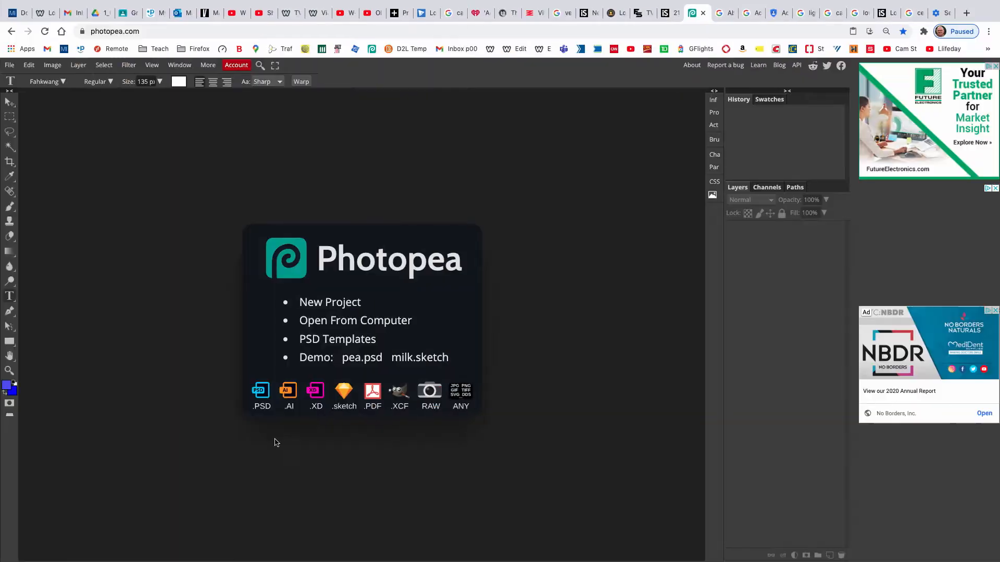
left_click(945, 15)
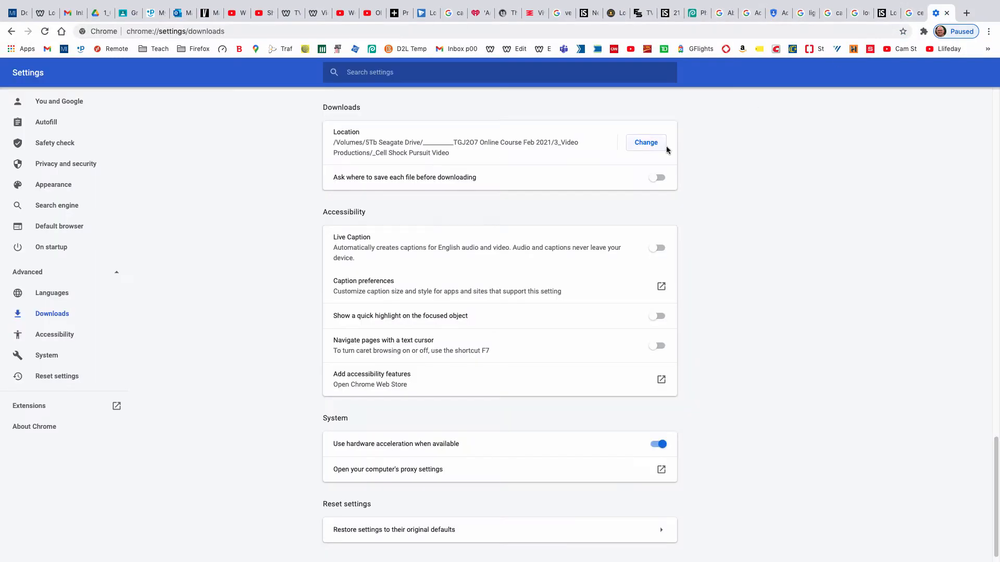
left_click(915, 13)
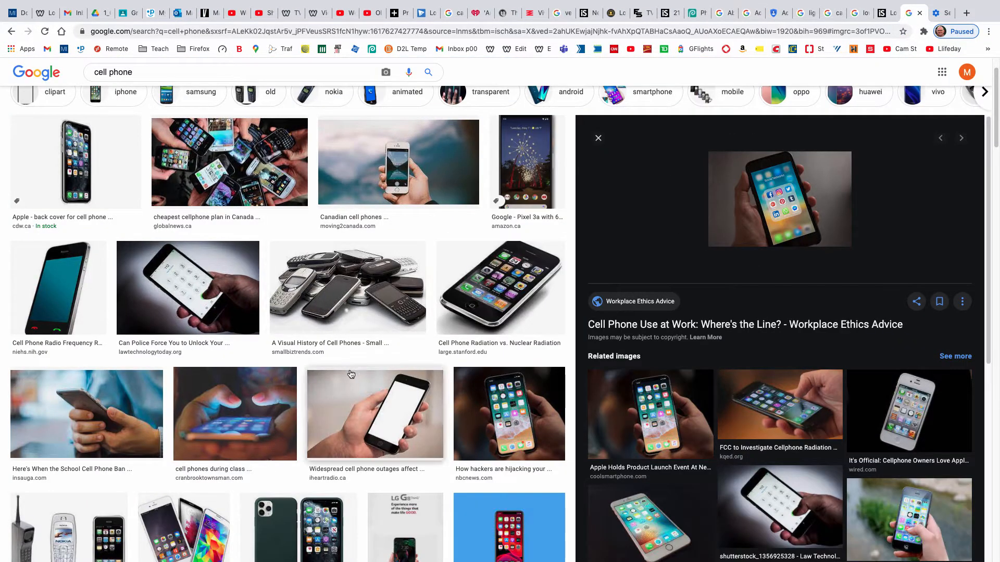
scroll(338, 359, "down", 10)
scroll(341, 361, "down", 7)
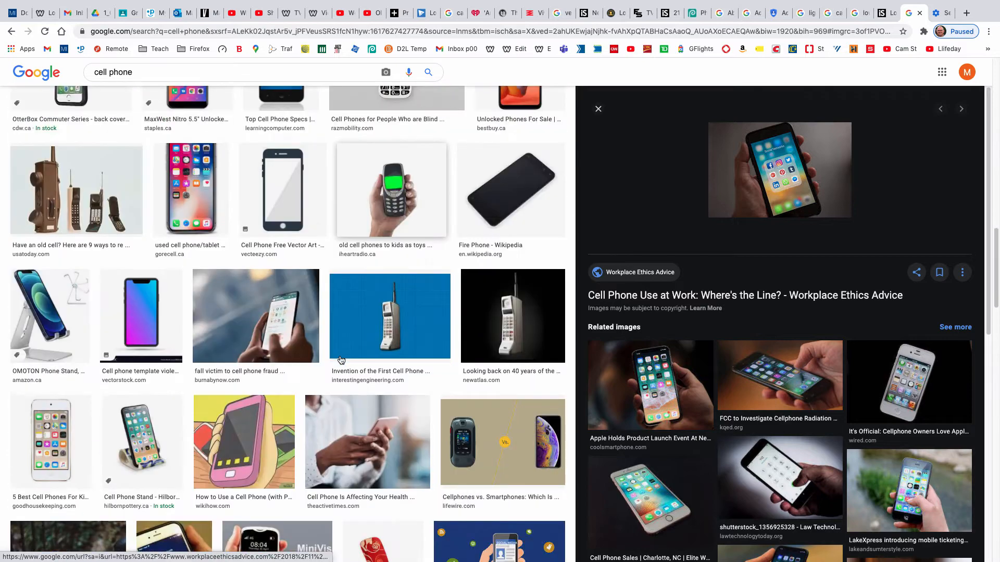
scroll(341, 359, "up", 7)
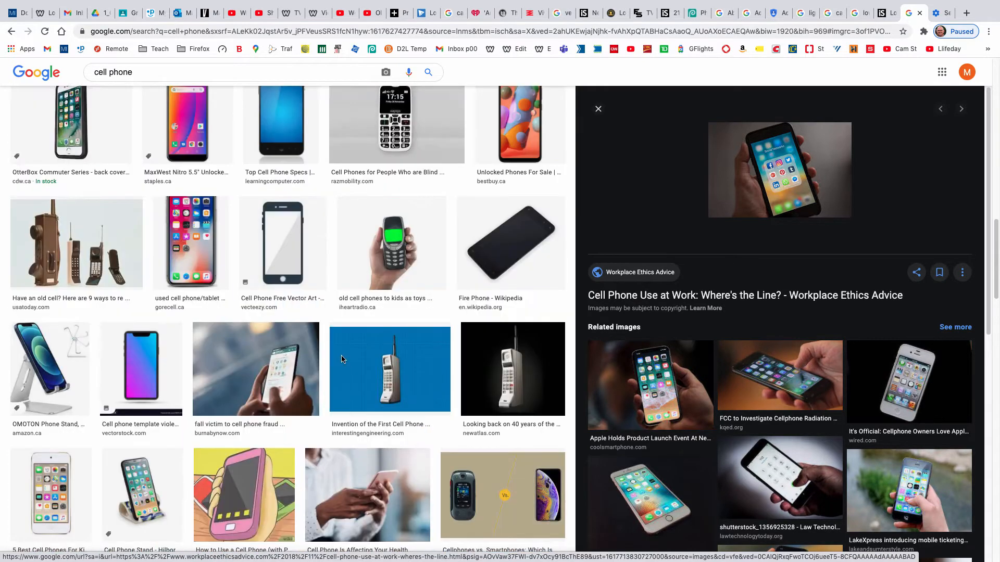
mouse_move(285, 557)
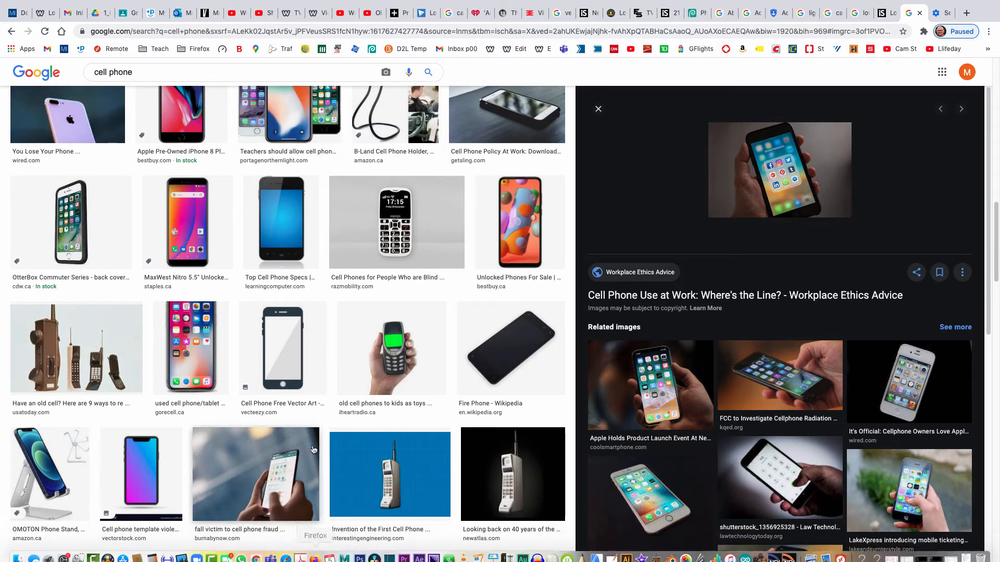
Switch back to Shotcut and park the playhead at 00:00:30:08, on the close shot of the man in the Dragons shirt
left_click(389, 555)
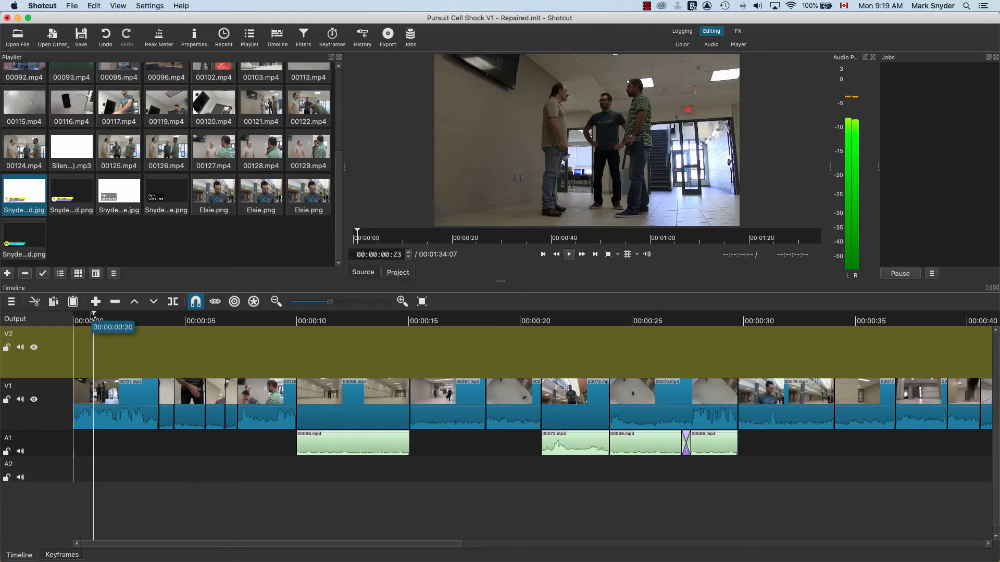
left_click_drag(118, 322, 748, 375)
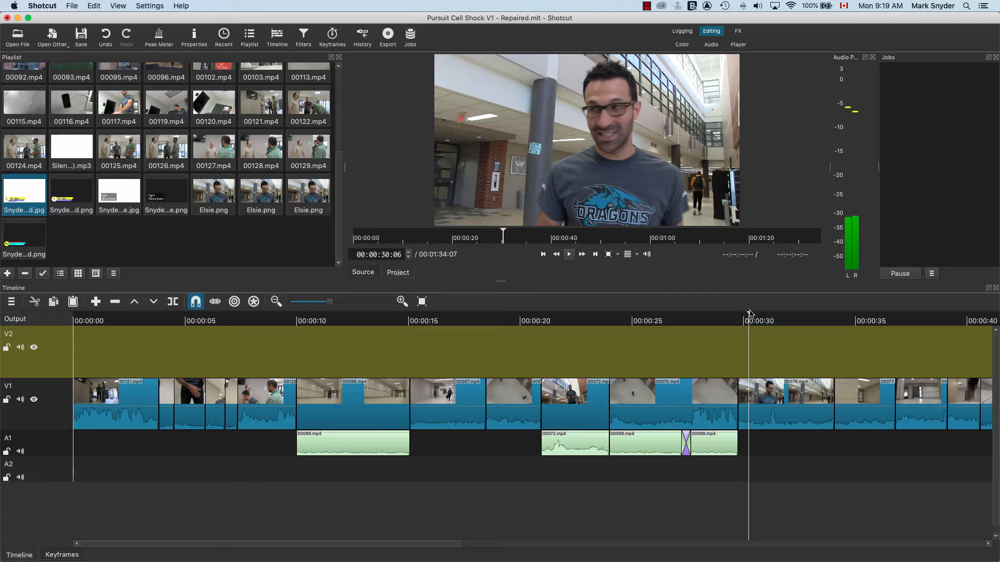
left_click_drag(748, 315, 751, 315)
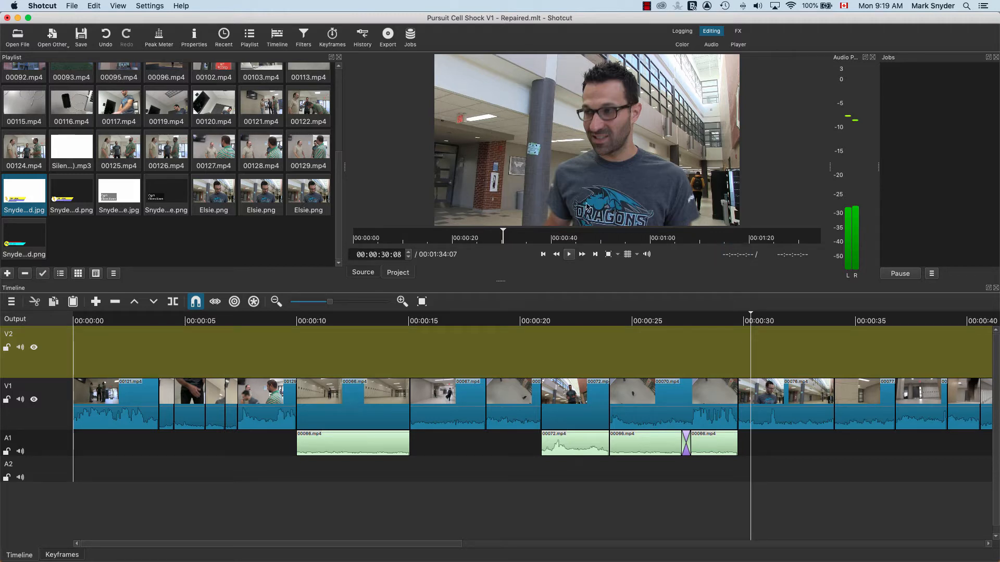
Export the current frame as a PNG named "Cell Shock Opening Title" into the converted Pursuit Cell Shock clips folder
left_click(72, 6)
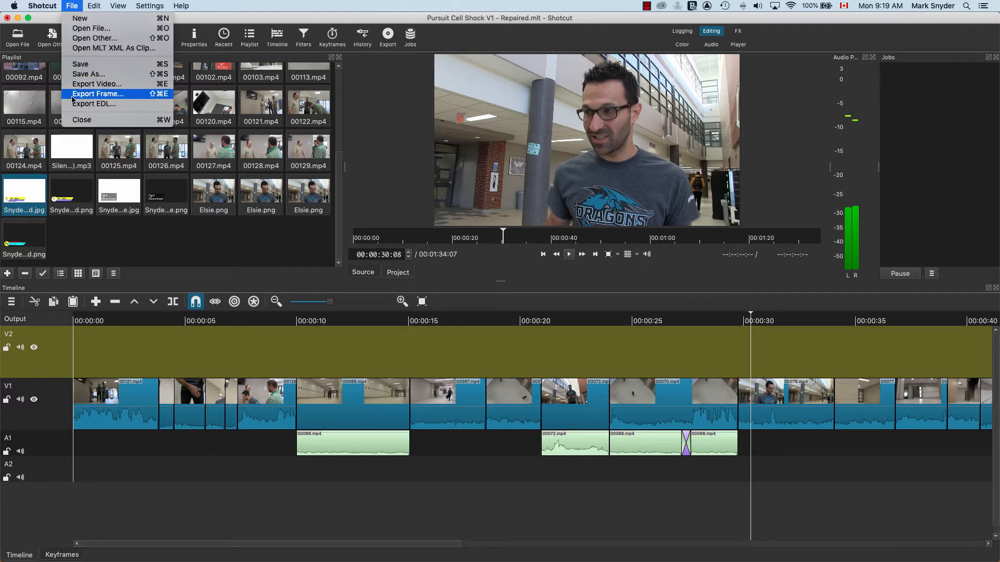
left_click(116, 95)
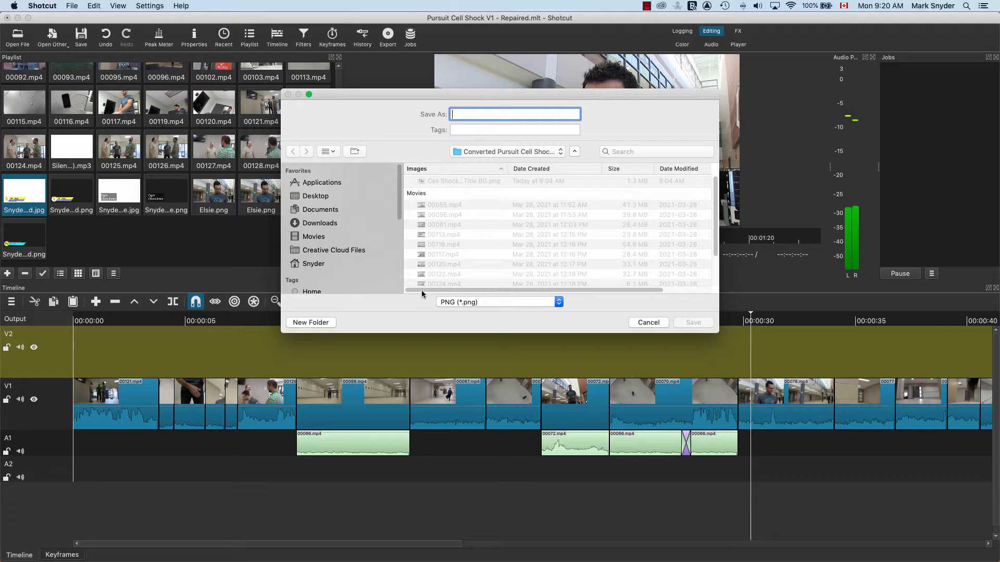
left_click_drag(463, 334, 504, 422)
left_click_drag(719, 356, 843, 311)
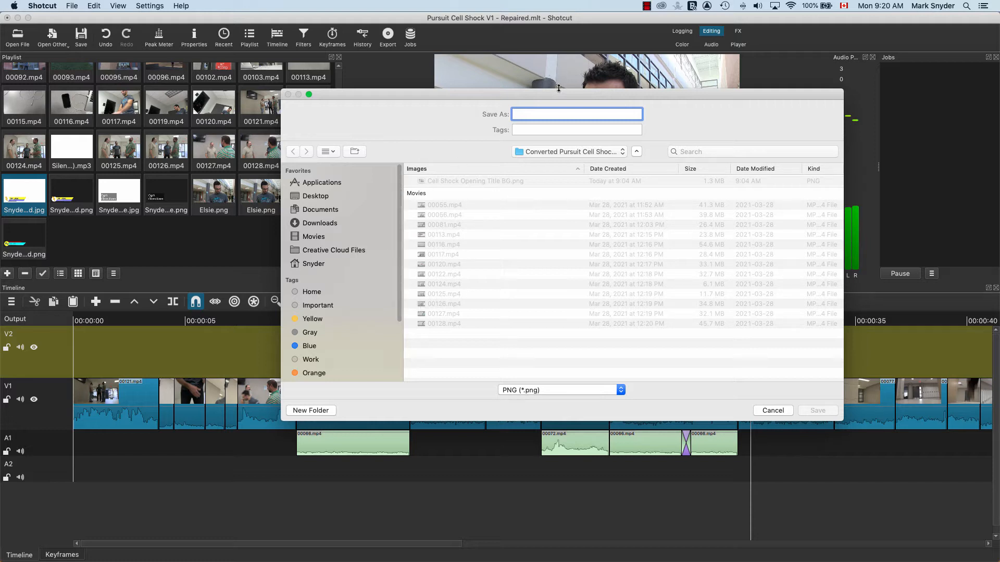
type("Cell Shock Opening Title")
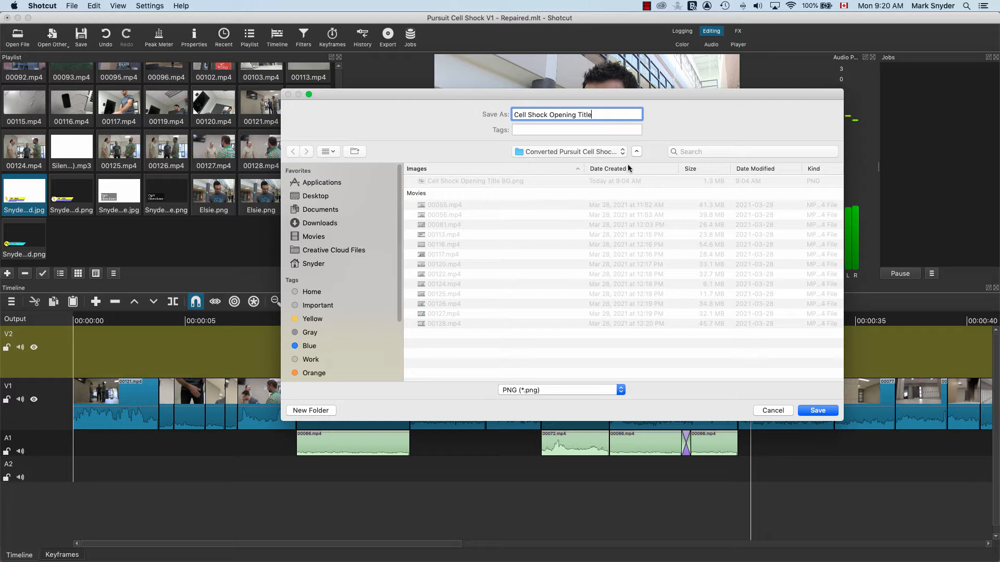
scroll(381, 332, "down", 3)
scroll(382, 332, "down", 1)
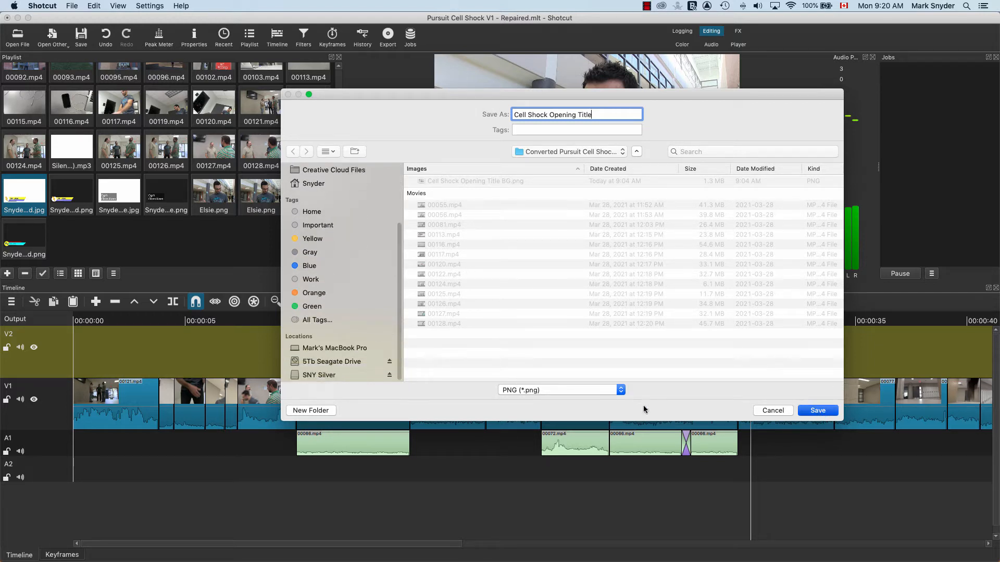
key("Return")
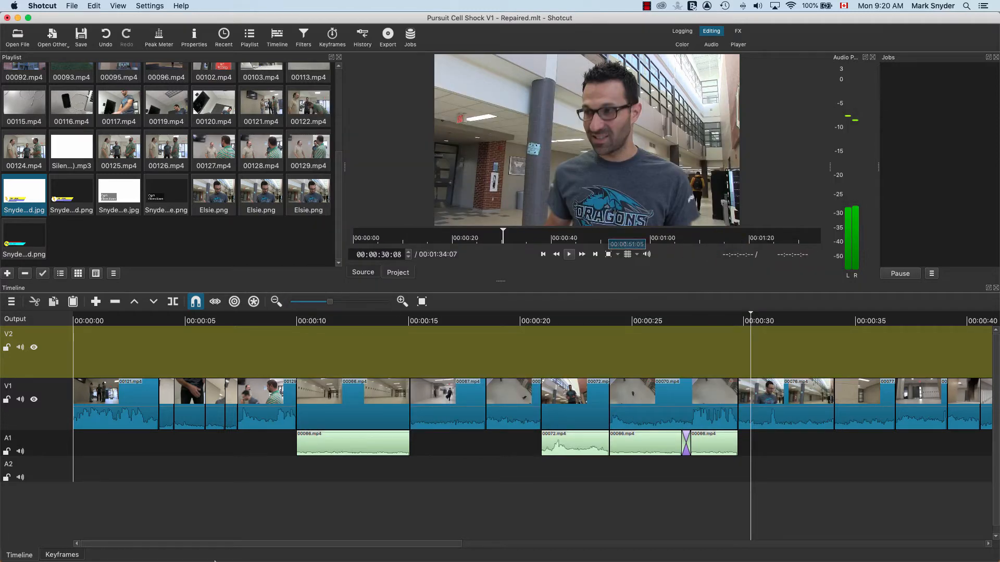
Switch to Finder and move "Cell Shock Opening Title BG.png" from the converted clips folder to the trash
left_click(18, 553)
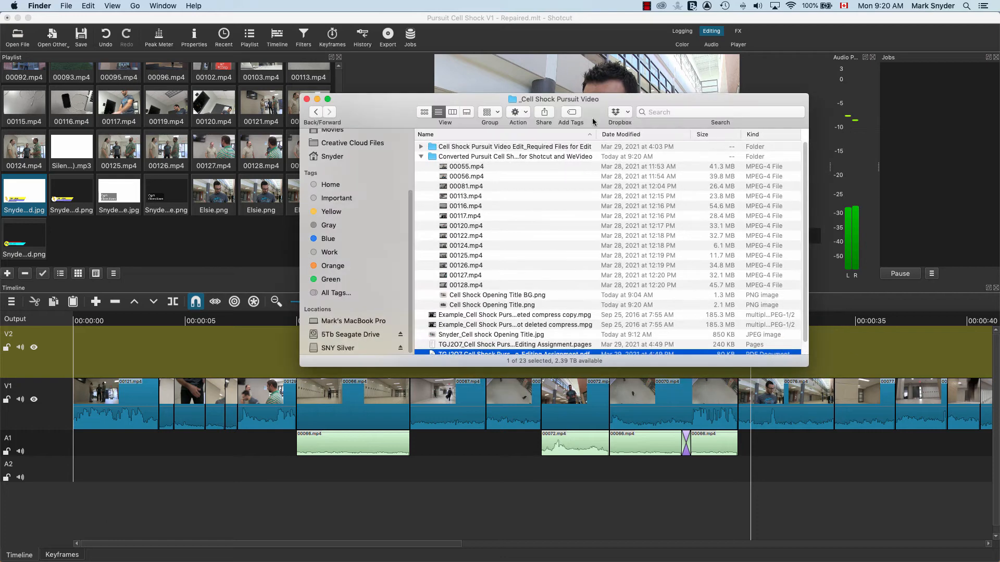
scroll(580, 261, "down", 1)
scroll(580, 260, "up", 1)
scroll(531, 298, "down", 1)
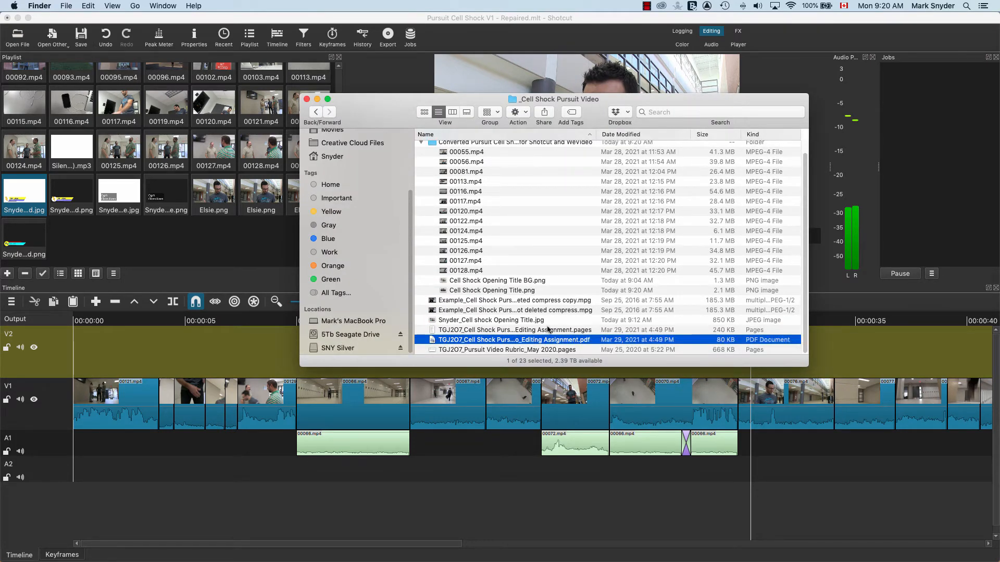
left_click(501, 284)
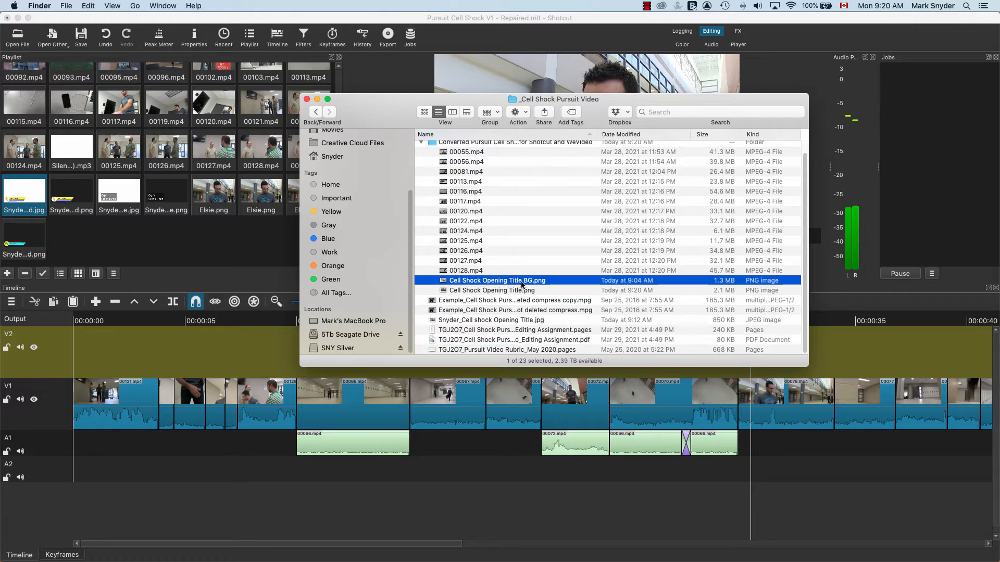
left_click(503, 291)
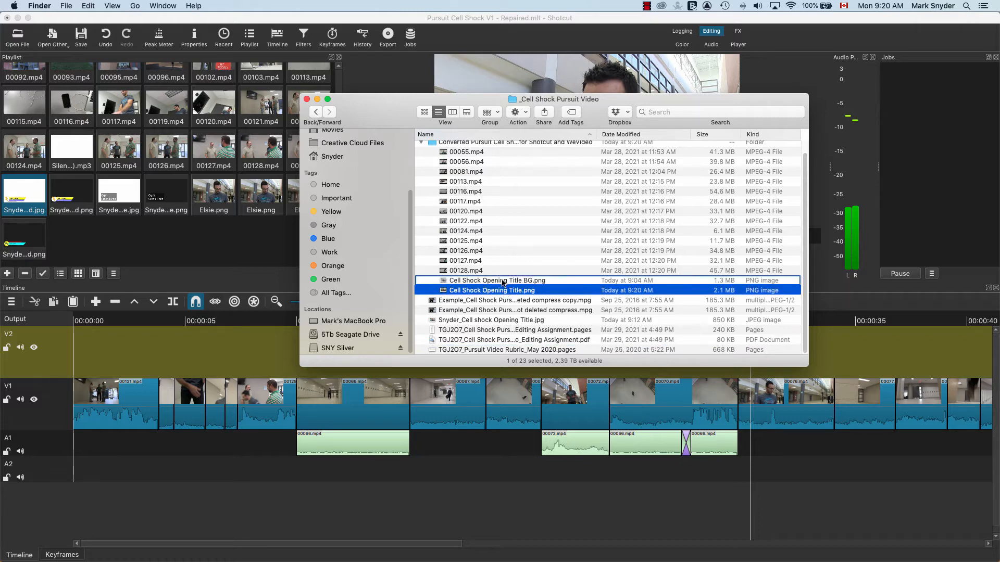
right_click(503, 280)
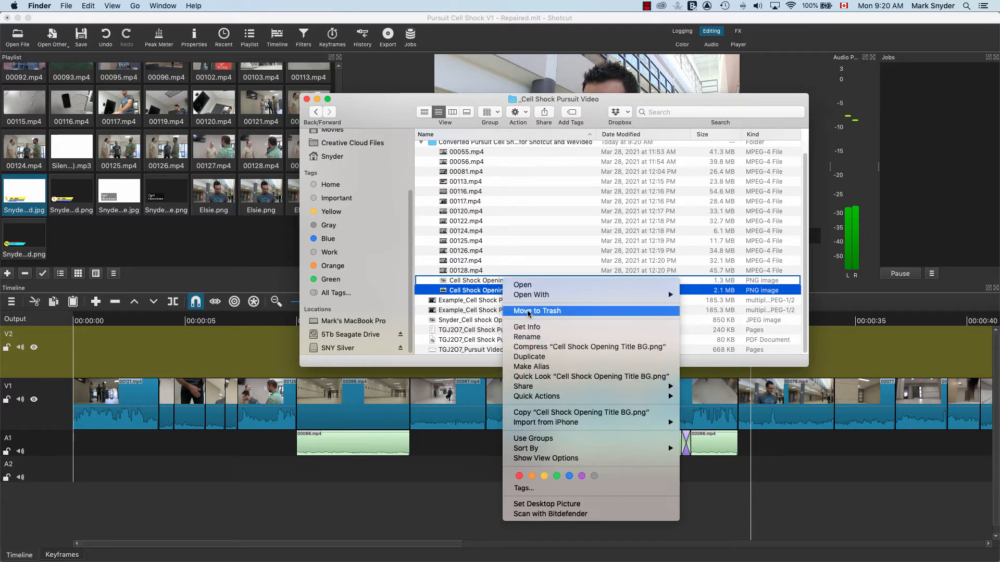
left_click(536, 313)
Open "Cell Shock Opening Title.png" to check the exported frame, and close the preview
double_click(508, 291)
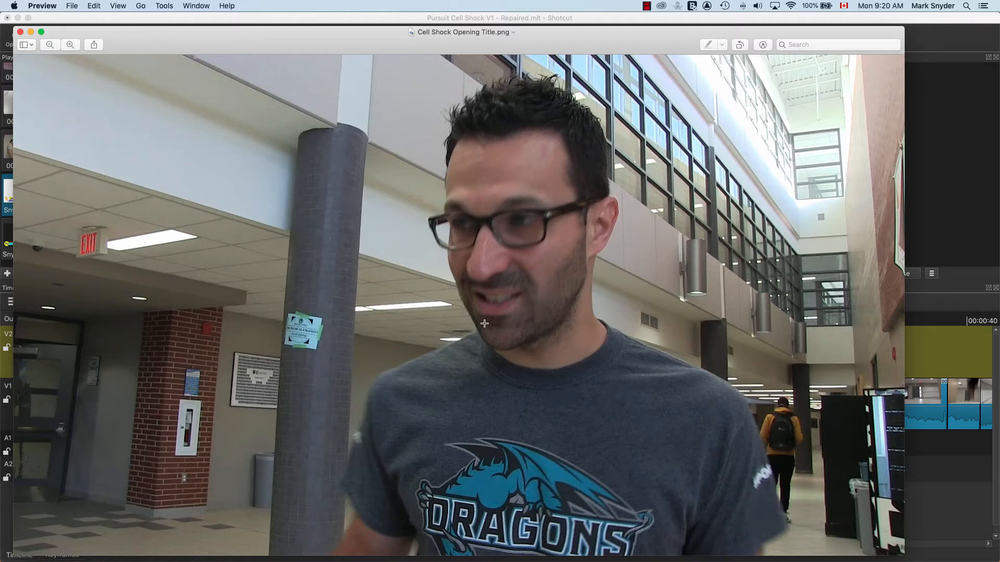
left_click(20, 32)
left_click(364, 92)
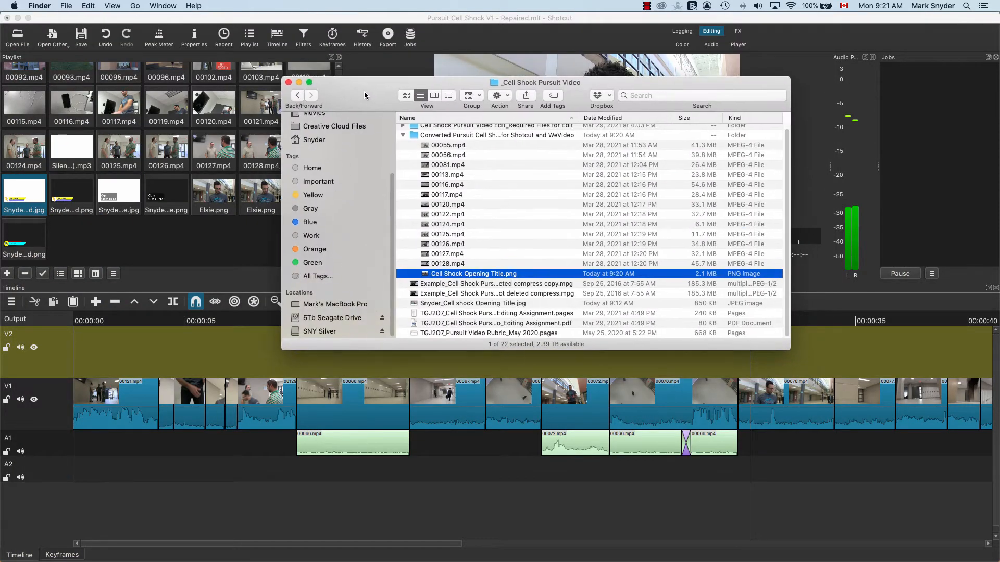
left_click_drag(364, 93, 364, 91)
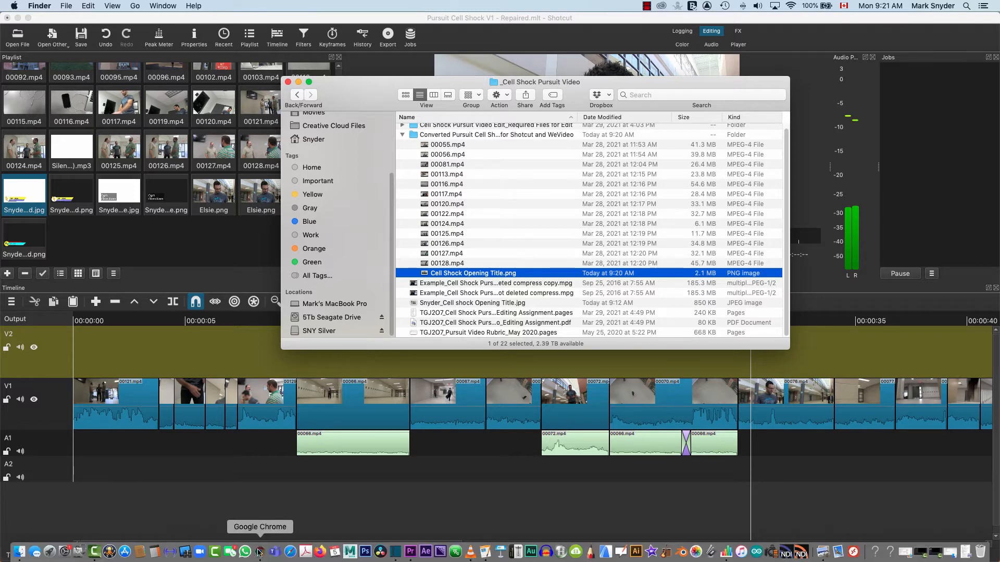
Switch to Photopea in Chrome and create a Full HD 1920 × 1080 px project with a white background for the opening title
left_click(258, 552)
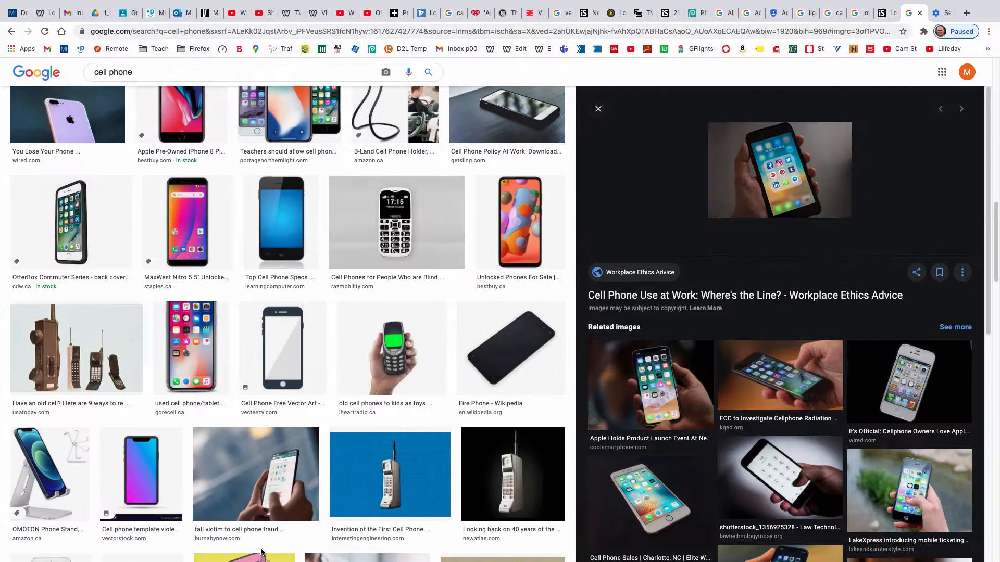
left_click(695, 10)
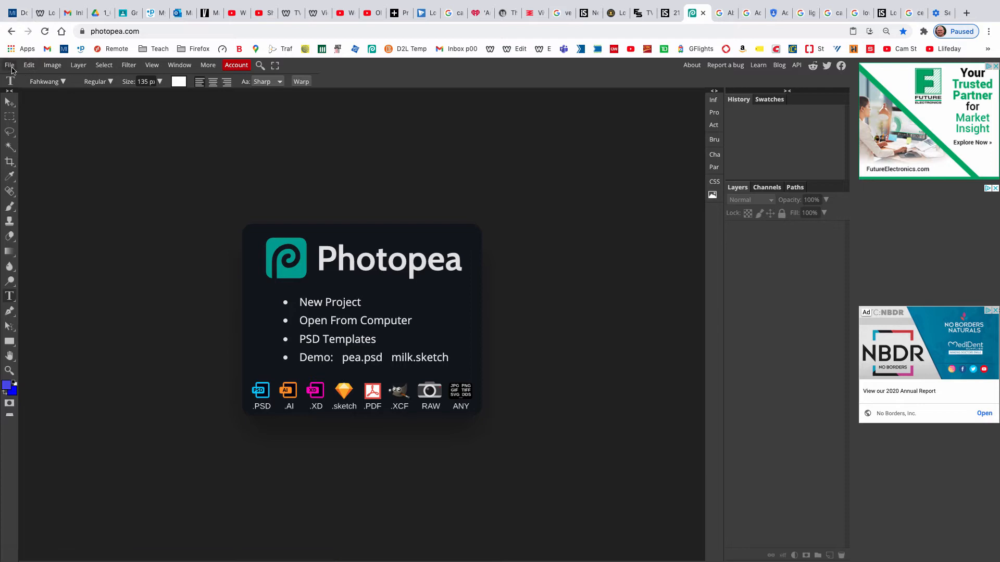
left_click(11, 66)
left_click(22, 79)
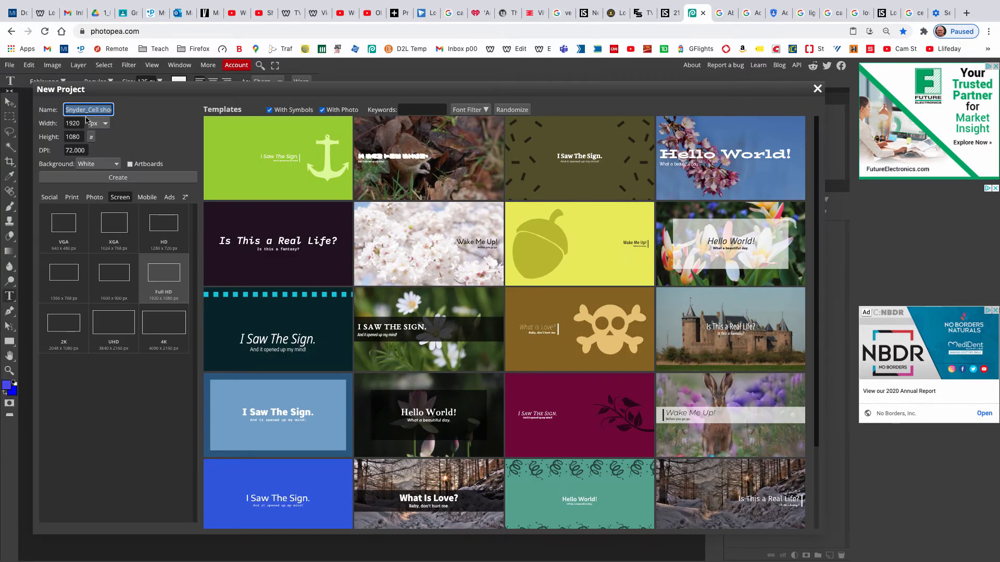
left_click(72, 109)
key("End")
left_click(124, 197)
left_click(164, 284)
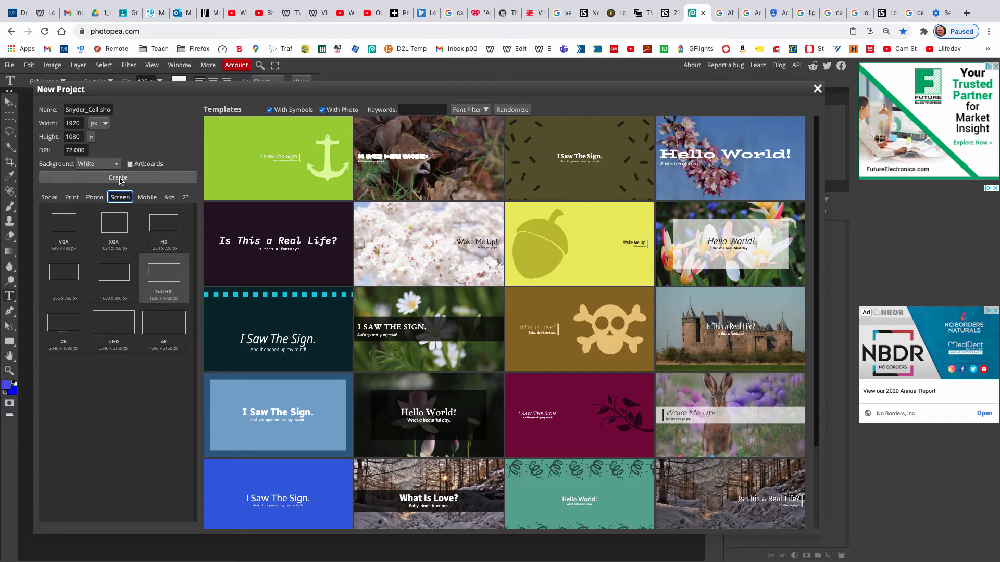
left_click(125, 178)
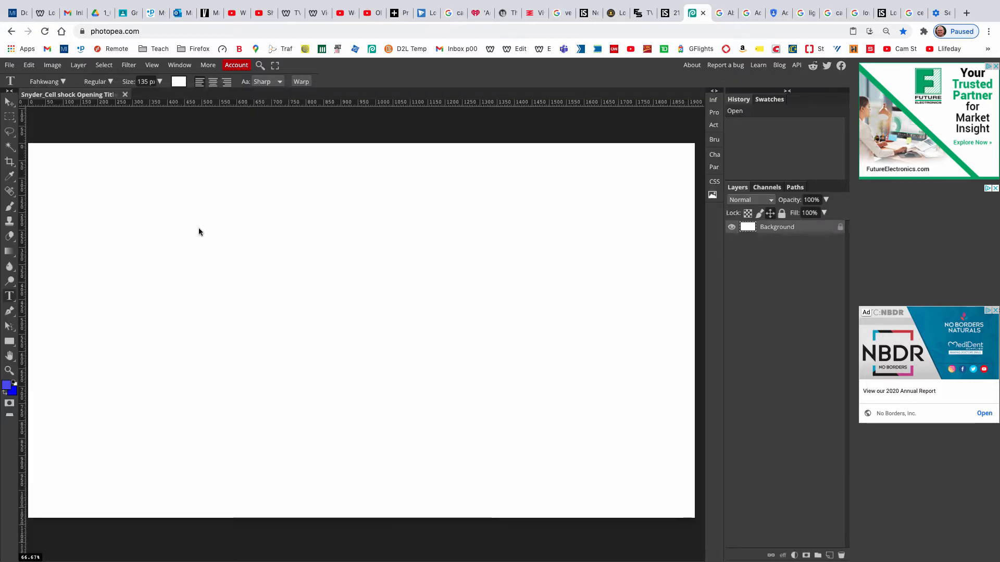
Place "Cell Shock Opening Title.png" from the converted clips folder over the whole canvas at 100% scale
key("ctrl+minus")
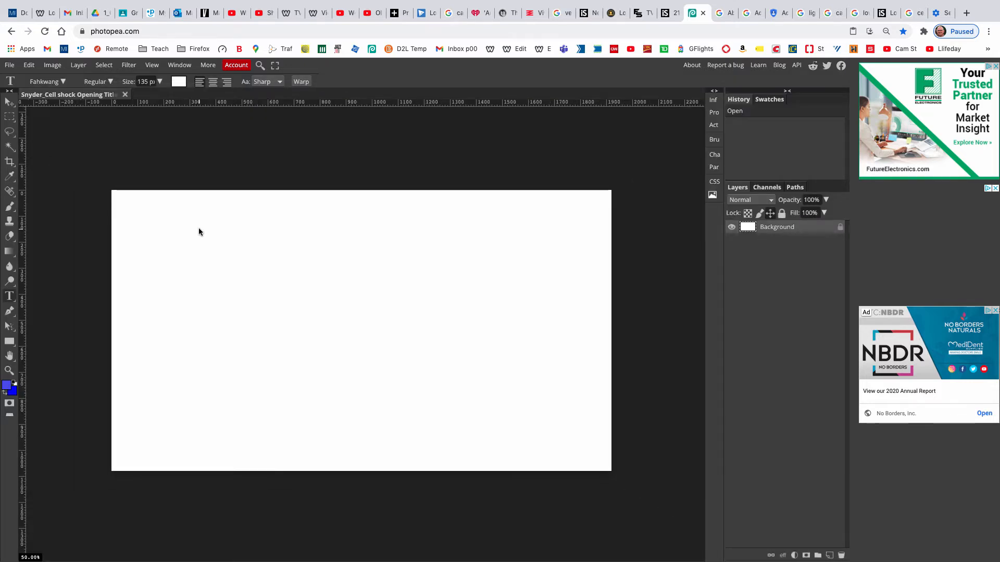
left_click(8, 65)
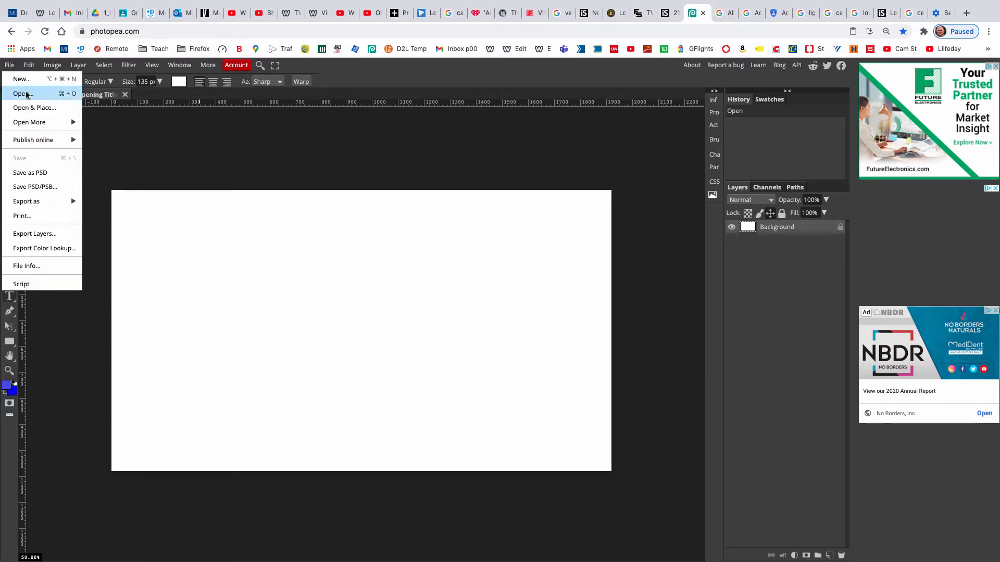
left_click(31, 109)
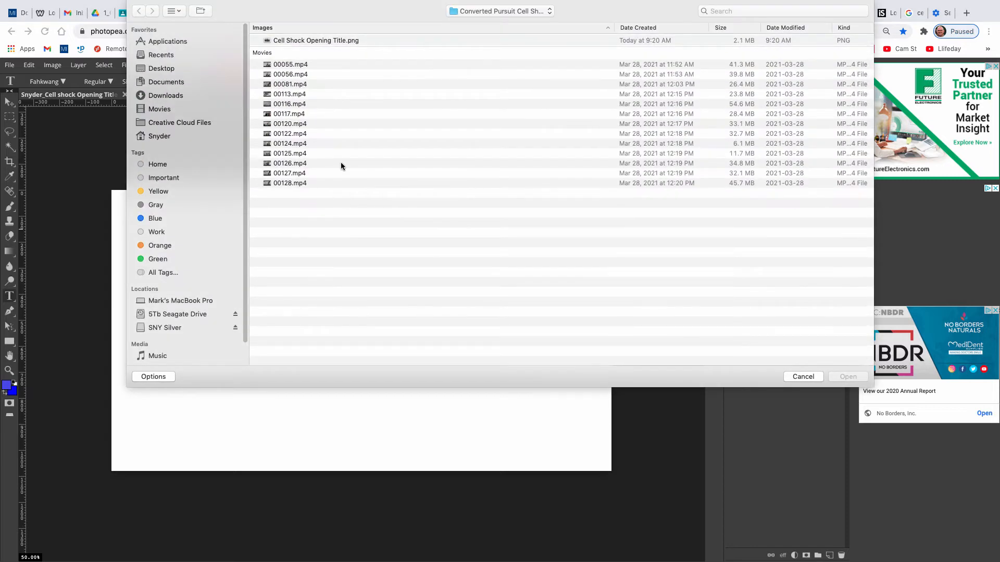
left_click(311, 44)
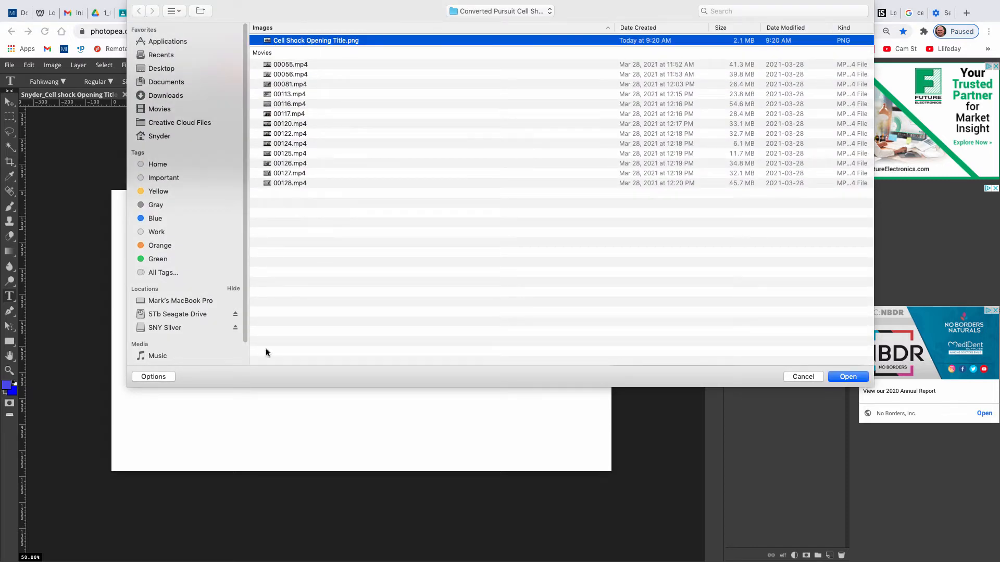
double_click(322, 41)
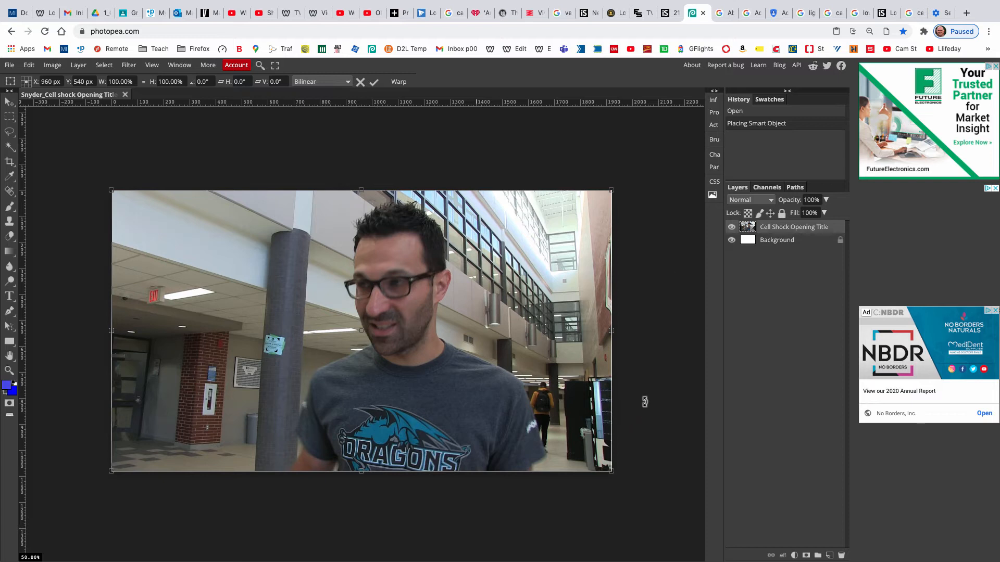
left_click(374, 82)
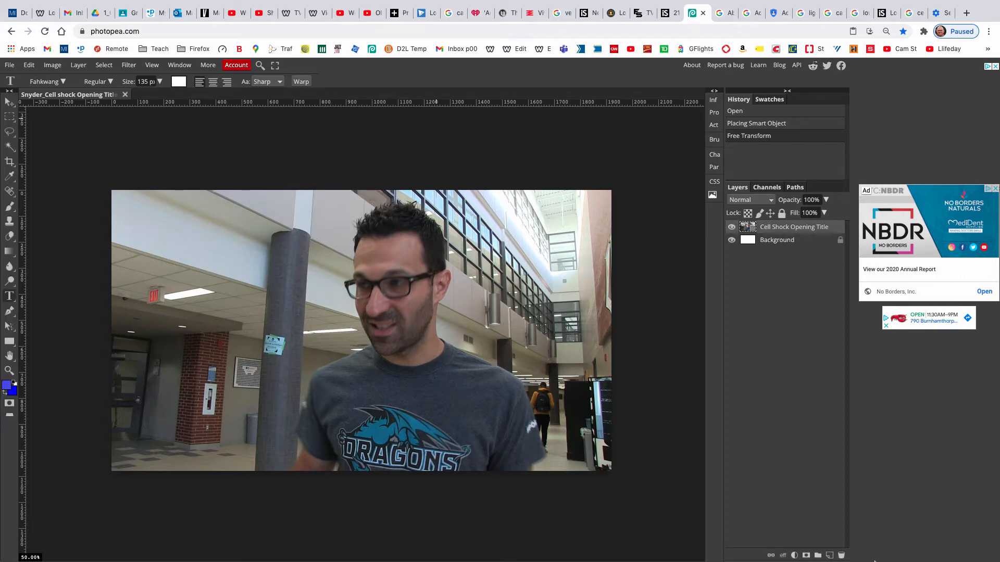
Check the opening title requirements in the Cell Shock editing assignment PDF, put the document away and return to Photopea
mouse_move(859, 559)
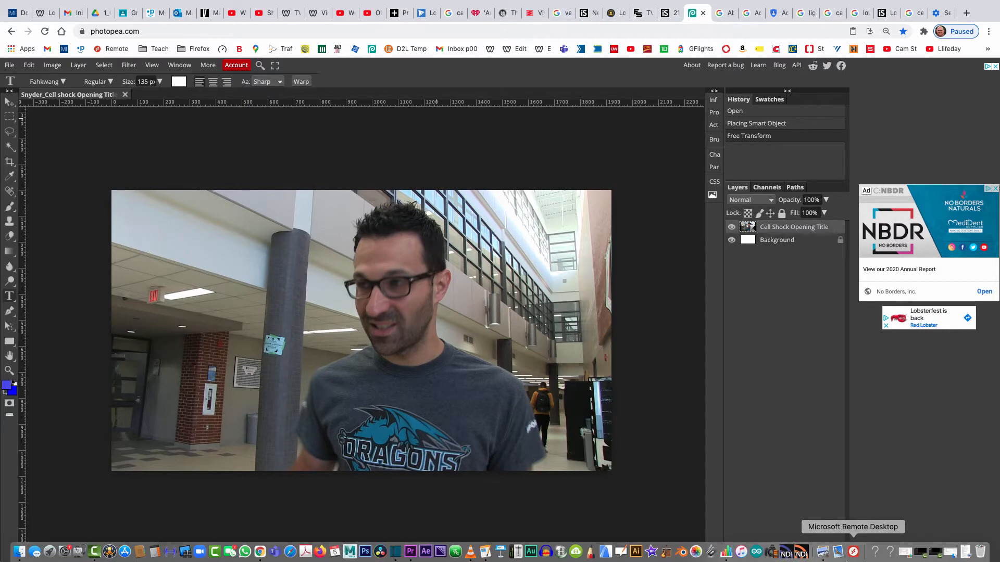
left_click(822, 552)
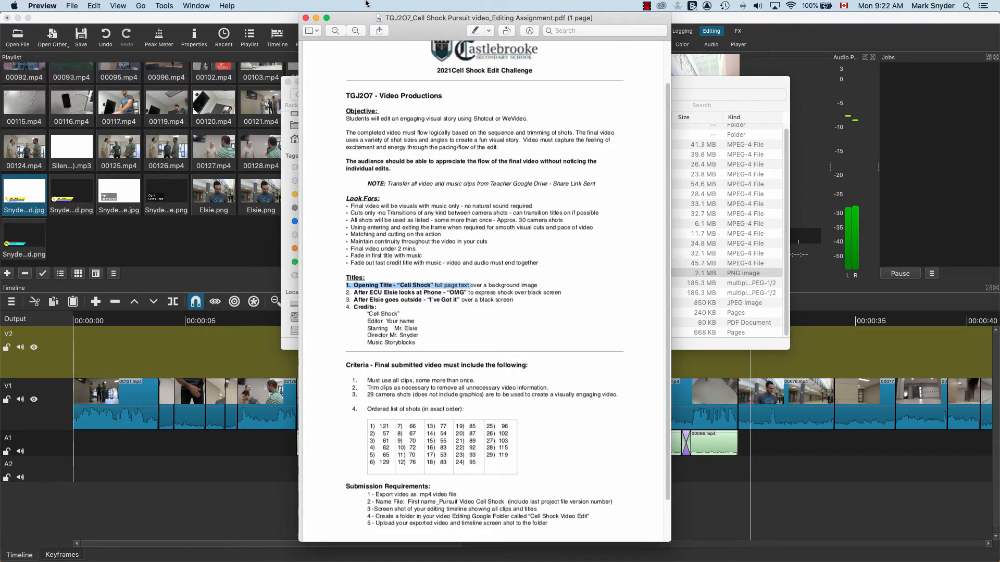
left_click(316, 19)
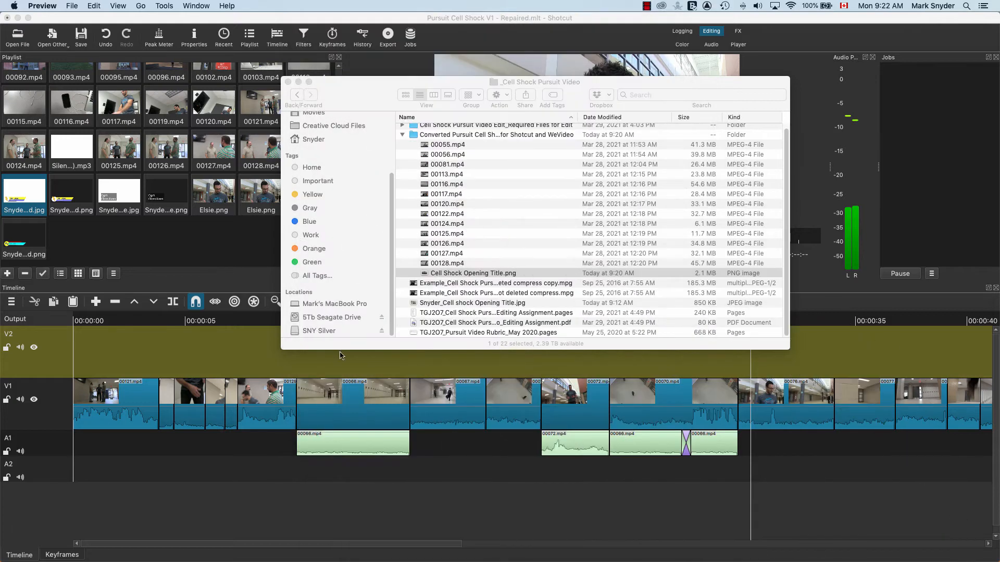
left_click_drag(371, 99, 332, 49)
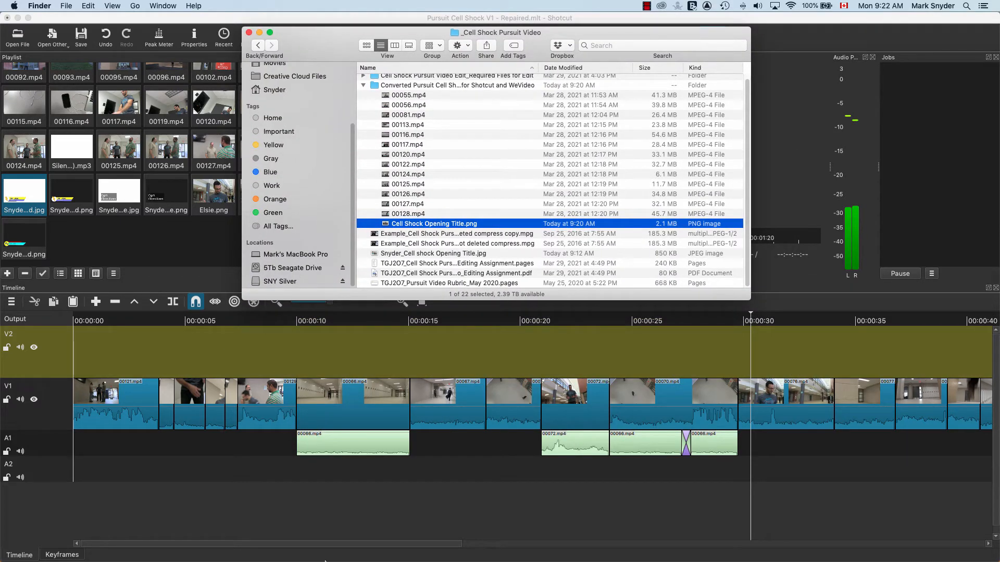
mouse_move(335, 556)
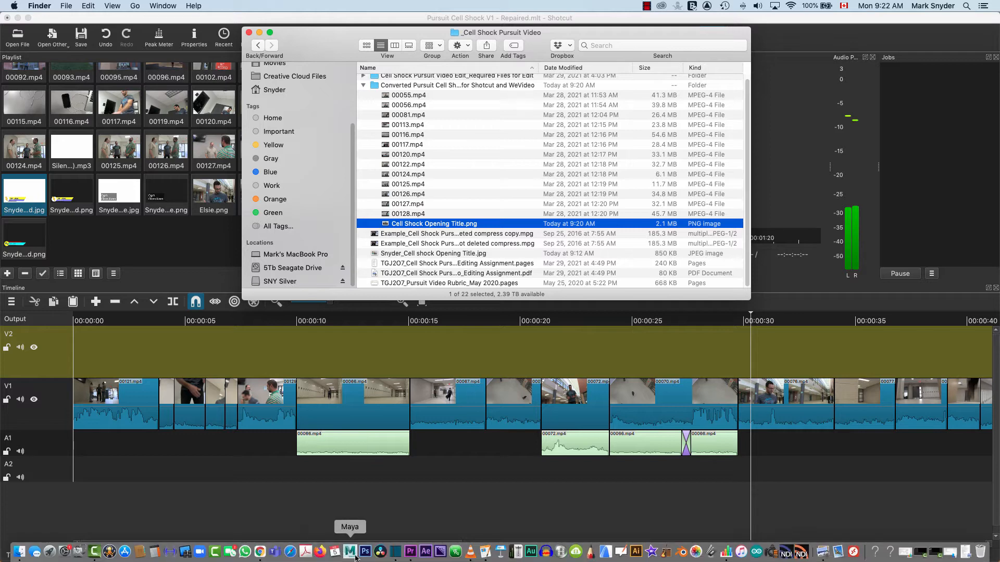
left_click(261, 553)
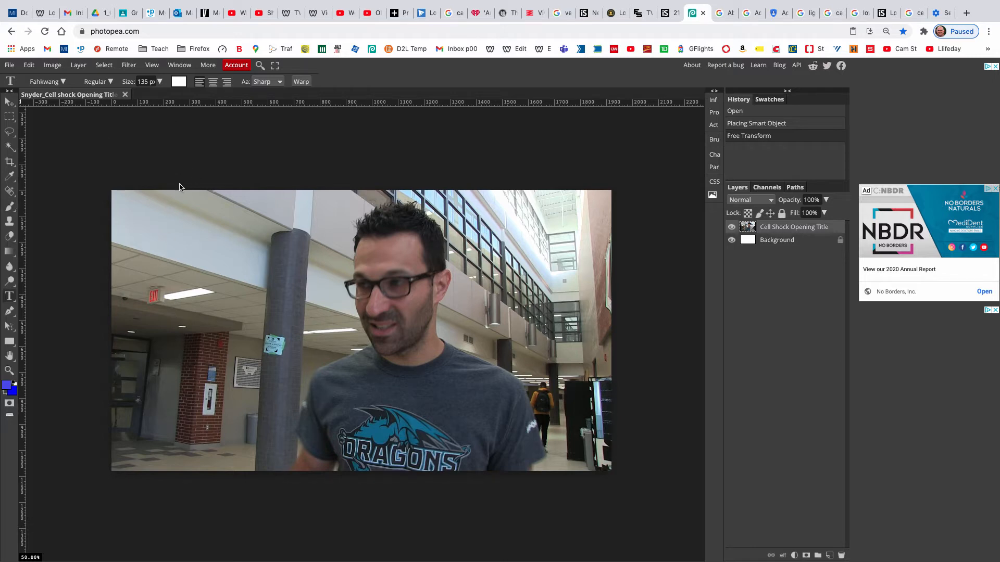
Add the title text "Cell Shock", in quotation marks, over the image in white 135 px Fahkwang Regular
left_click(182, 250)
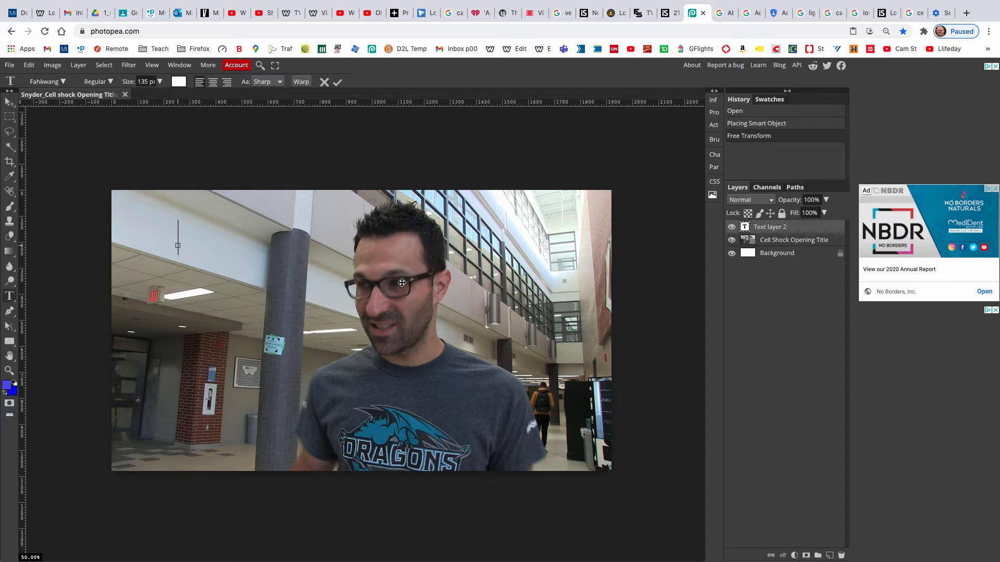
type("\"Cell Sc")
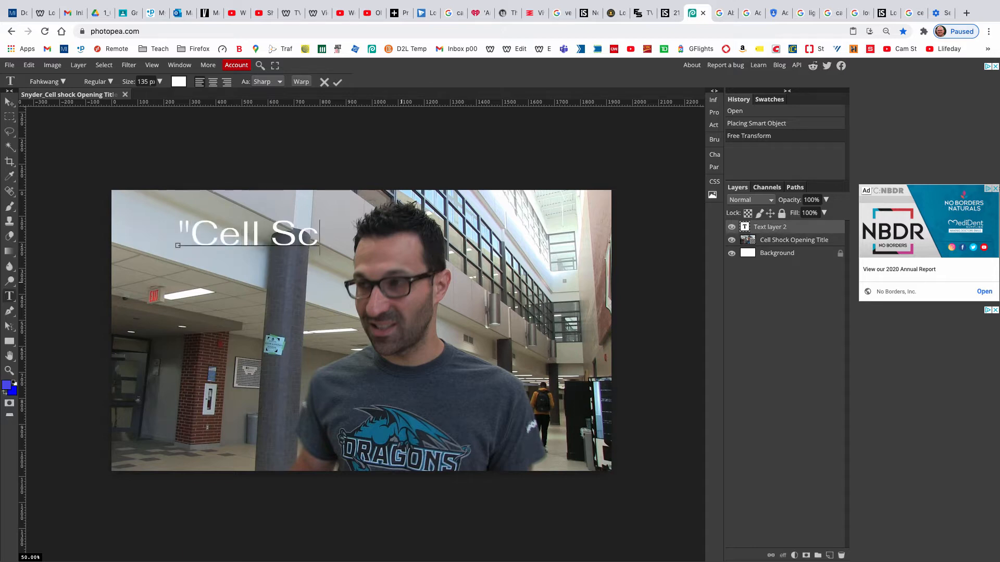
key("BackSpace")
type("hock")
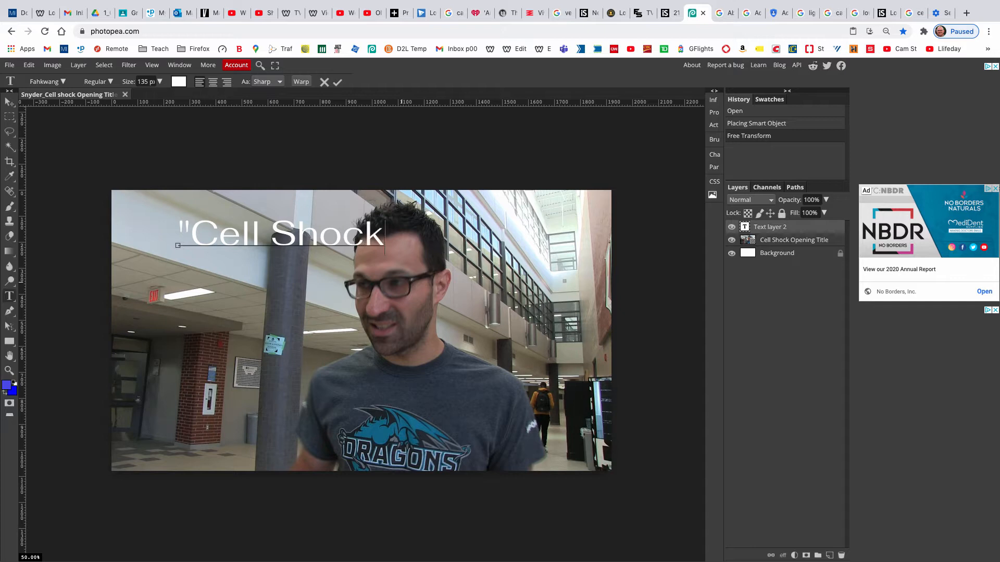
type("\"")
left_click(337, 83)
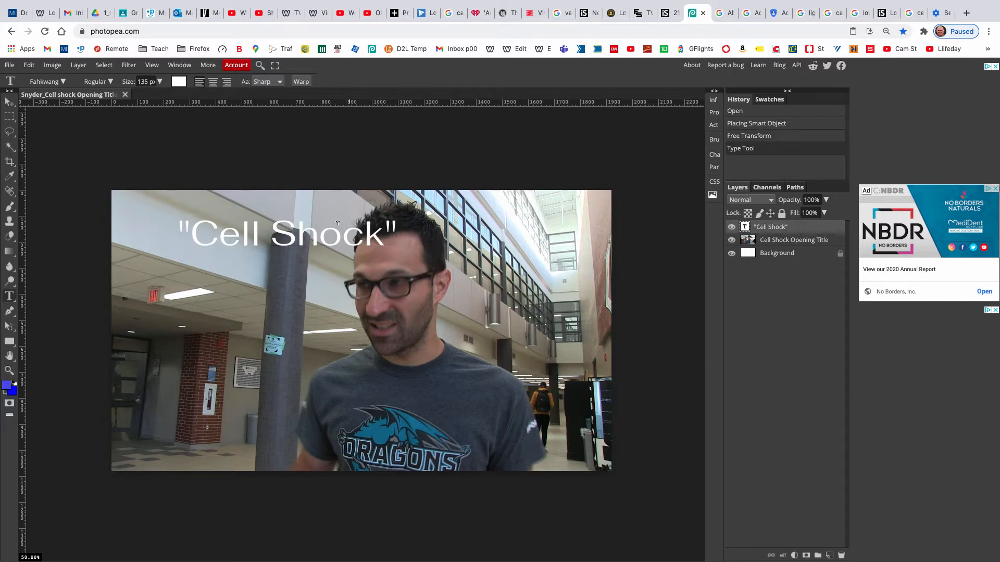
Try the title text at the image's upper left, over the windows at the upper right, and beside the man's face
left_click(9, 102)
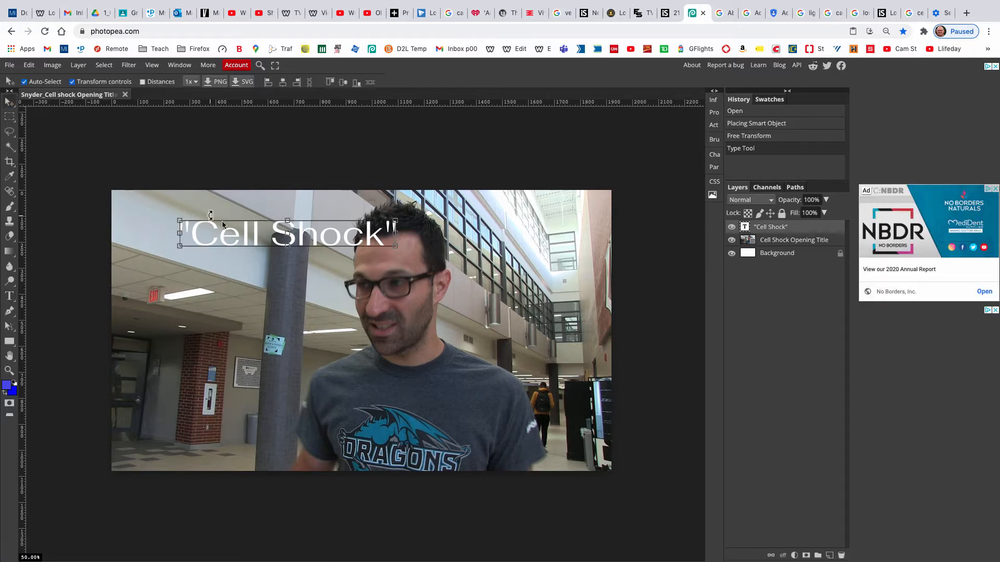
left_click_drag(242, 235, 245, 249)
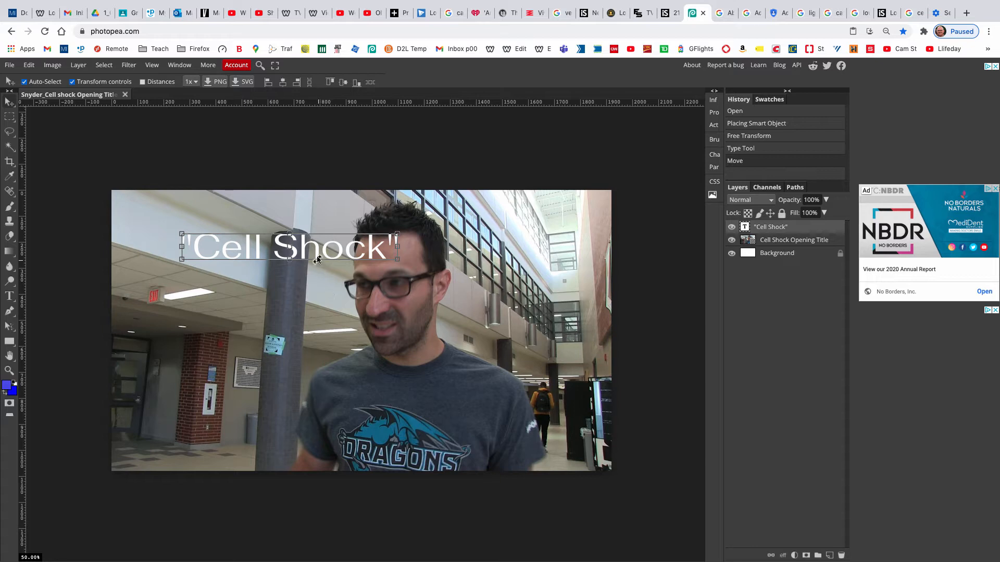
left_click_drag(315, 253, 533, 239)
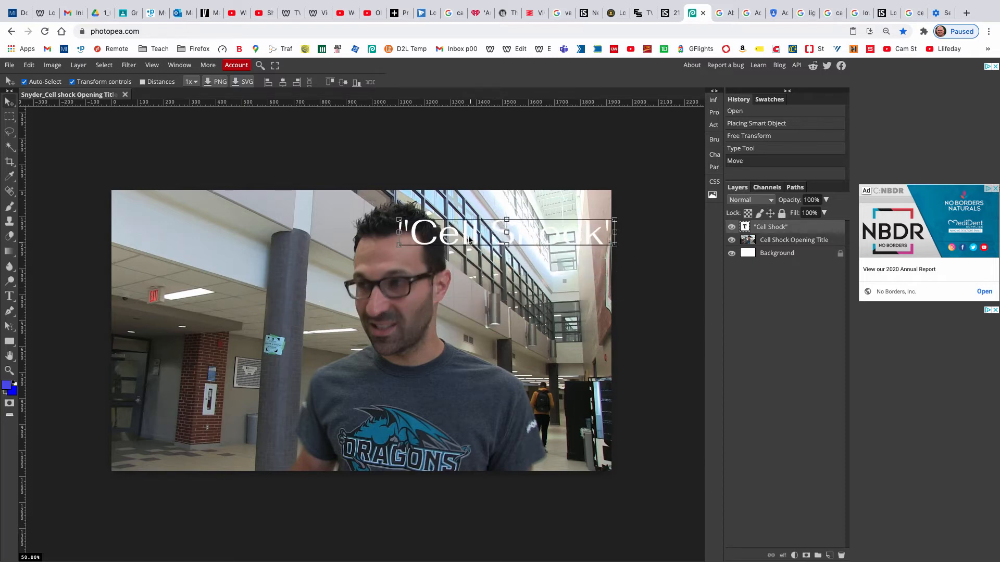
left_click_drag(478, 237, 233, 330)
Add two vertical guides and one horizontal guide about 50 px inside the image's left, right and bottom edges
left_click_drag(21, 313, 126, 324)
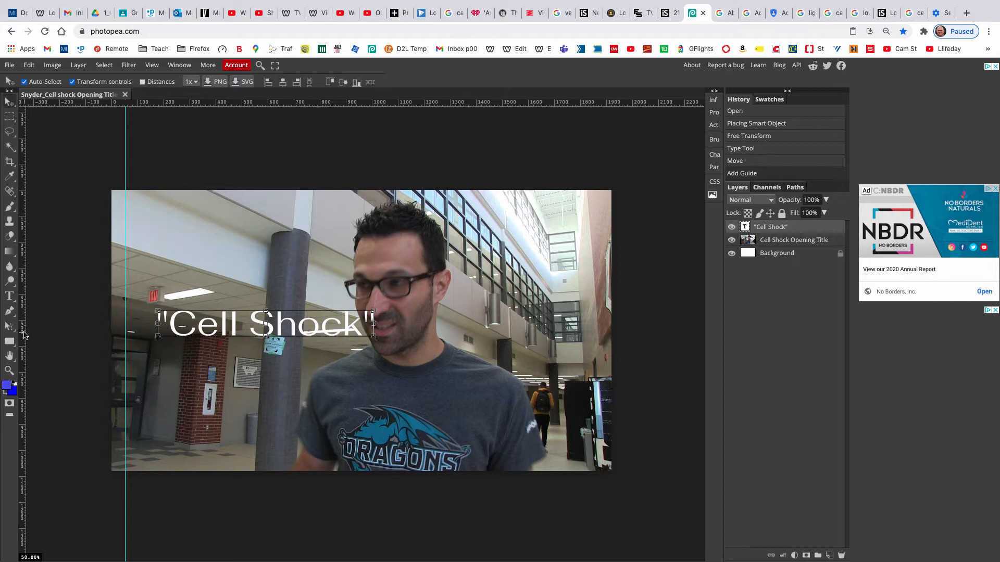
left_click_drag(23, 334, 599, 288)
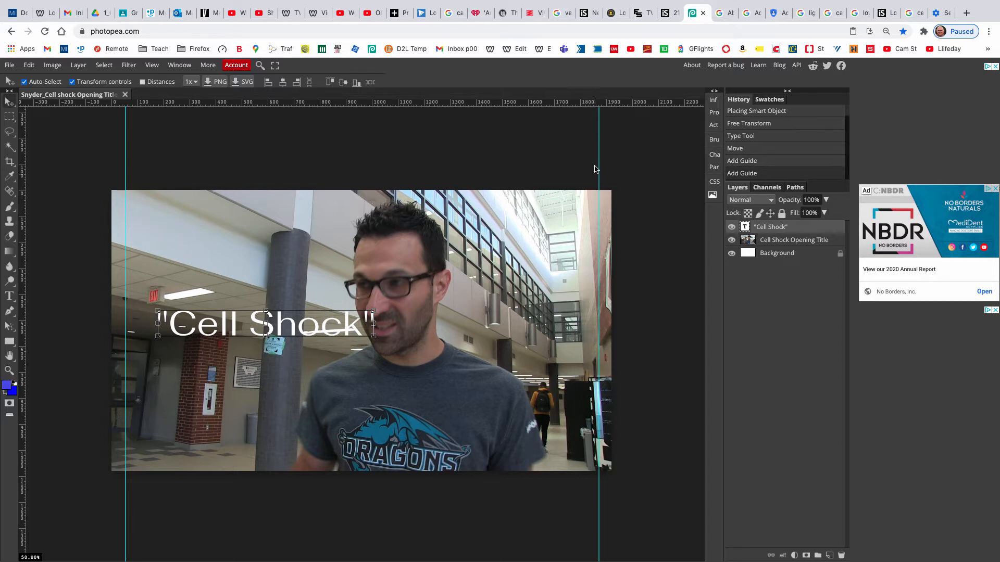
left_click_drag(156, 104, 190, 460)
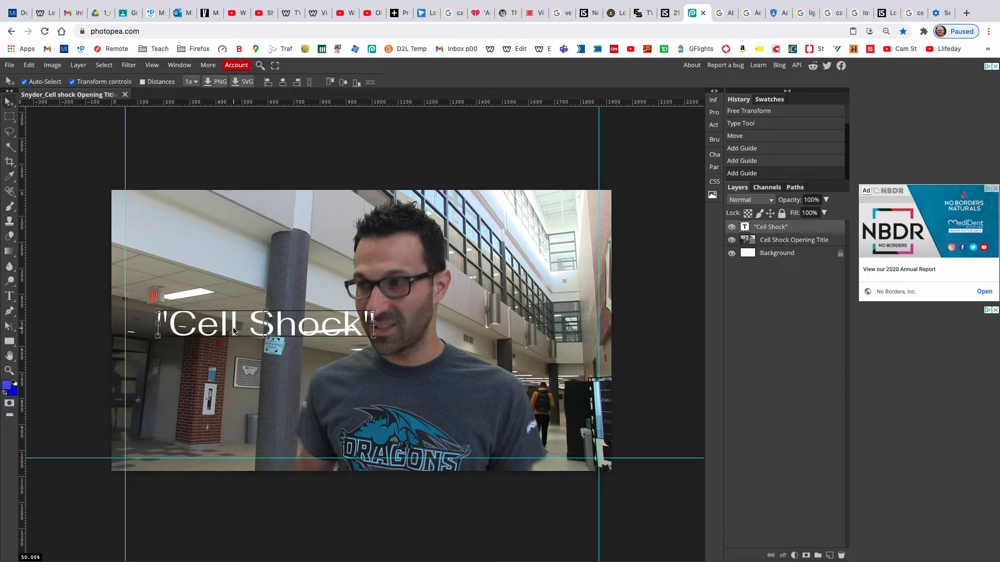
Try the title in several spots, settle it at the image's lower left inside the guides, and turn off the transform controls
left_click_drag(239, 332, 208, 445)
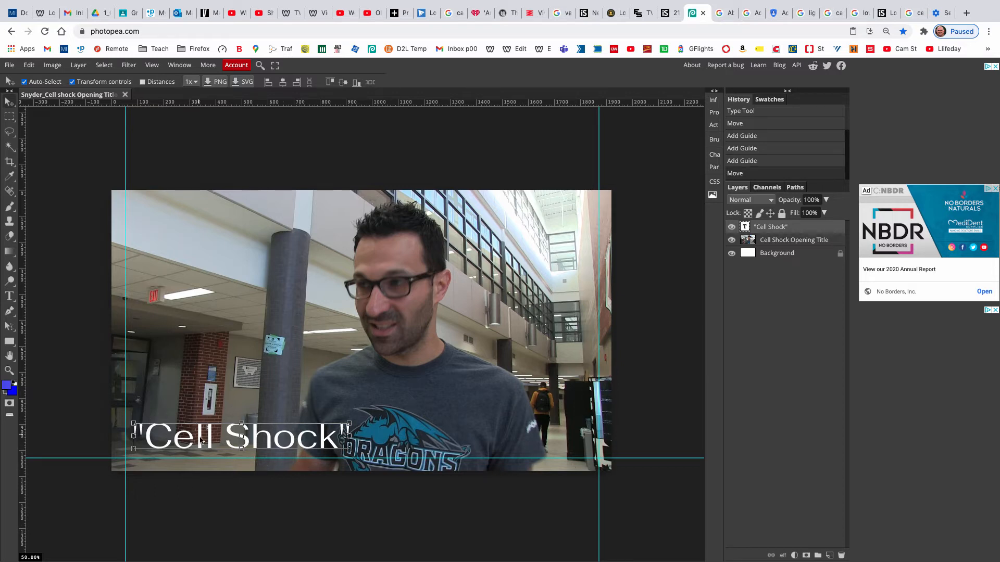
left_click_drag(202, 441, 200, 219)
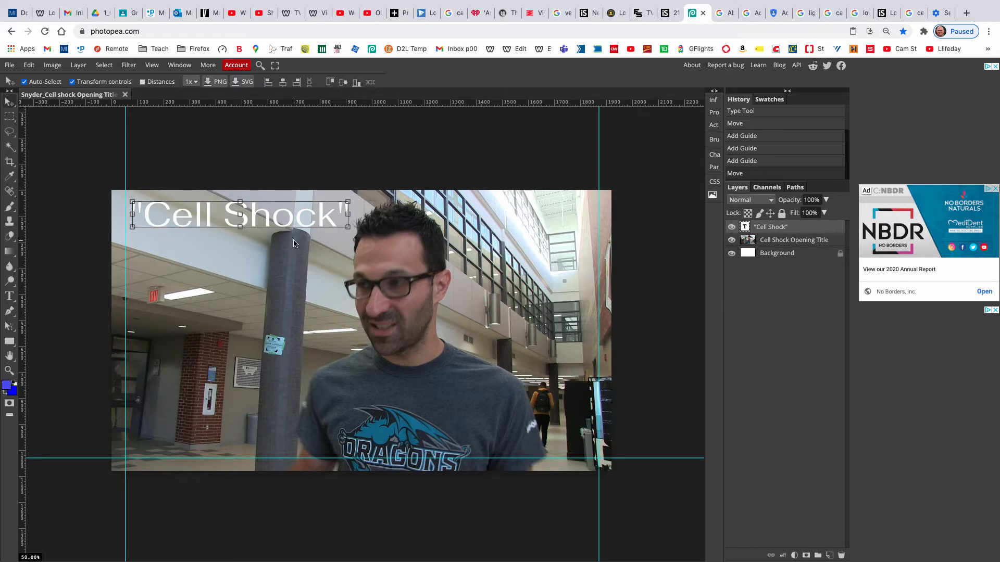
left_click_drag(274, 221, 260, 291)
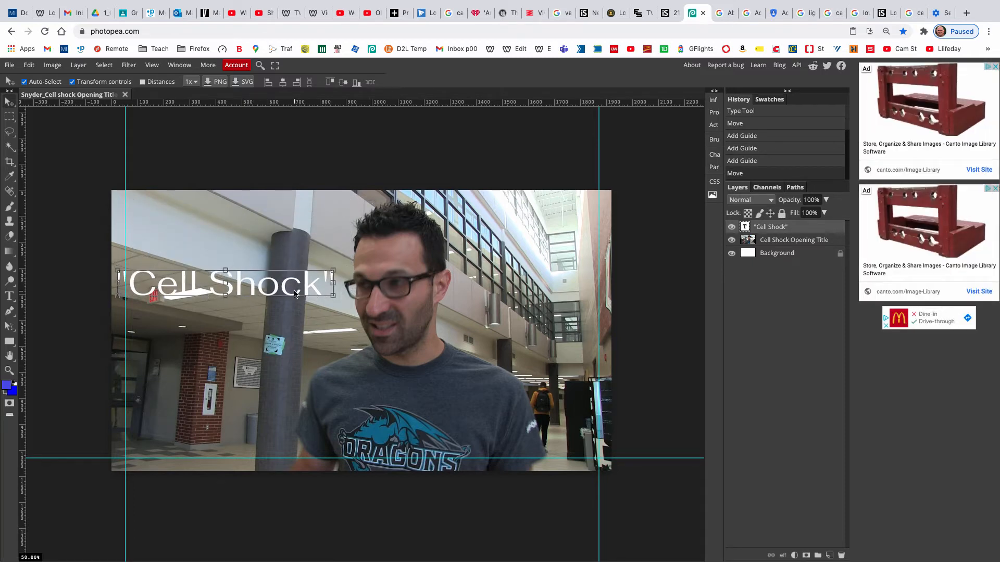
left_click_drag(288, 295, 549, 255)
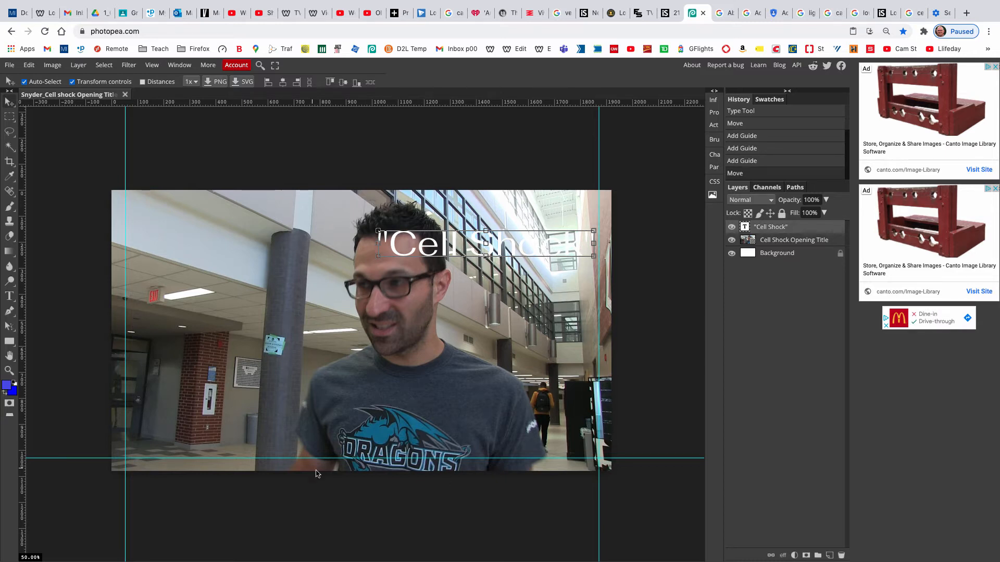
left_click_drag(445, 244, 234, 413)
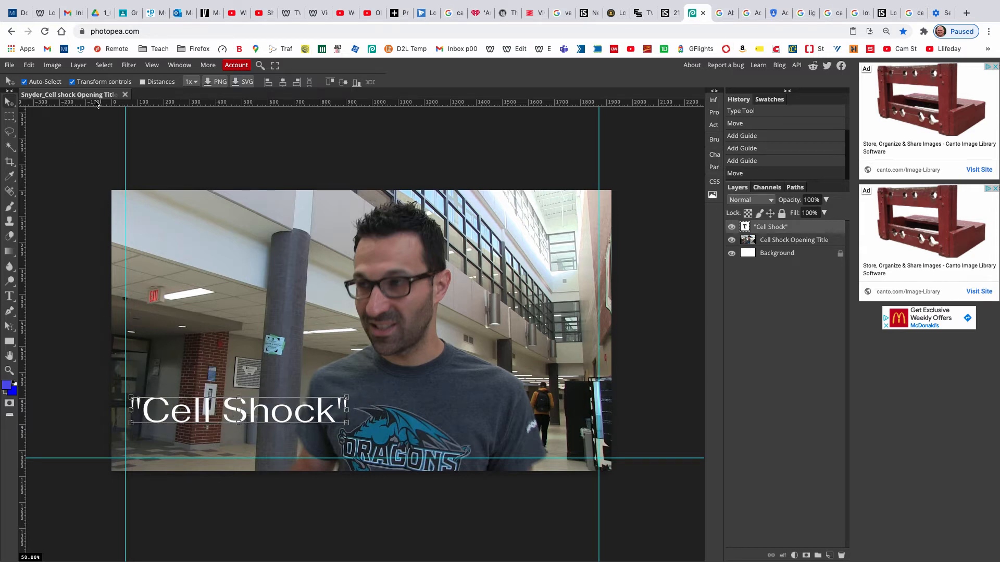
left_click(92, 82)
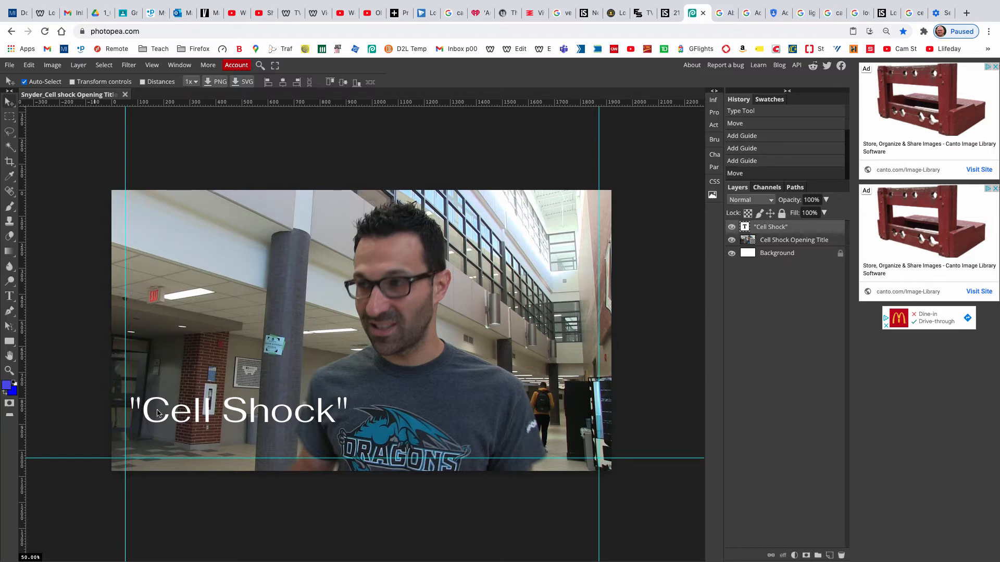
Draw a teal rectangle without a stroke over the title area, extending past the image's left and bottom edges
left_click(9, 342)
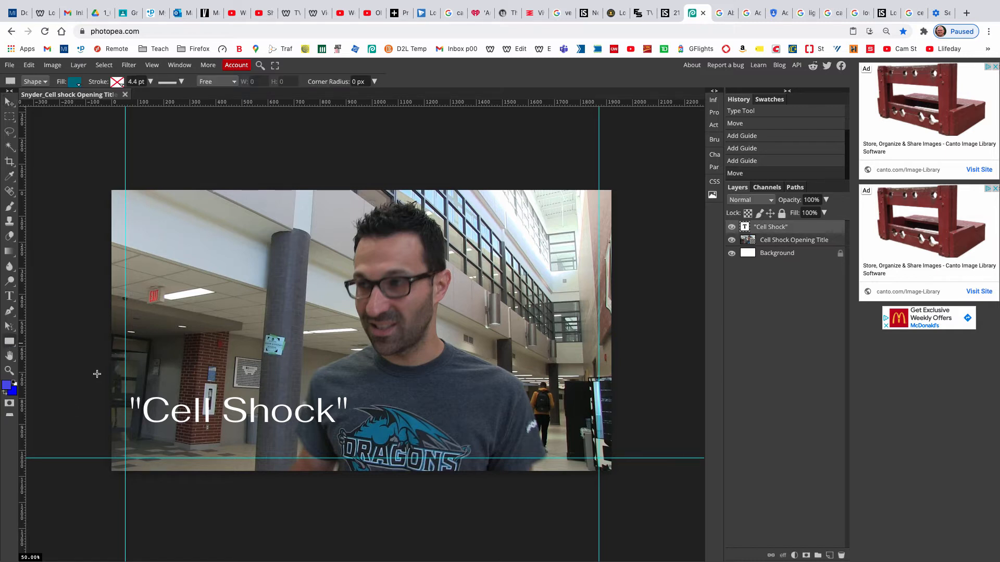
mouse_move(92, 359)
left_mouse_down()
mouse_move(440, 524)
mouse_move(450, 476)
mouse_move(454, 495)
left_mouse_up()
mouse_move(495, 560)
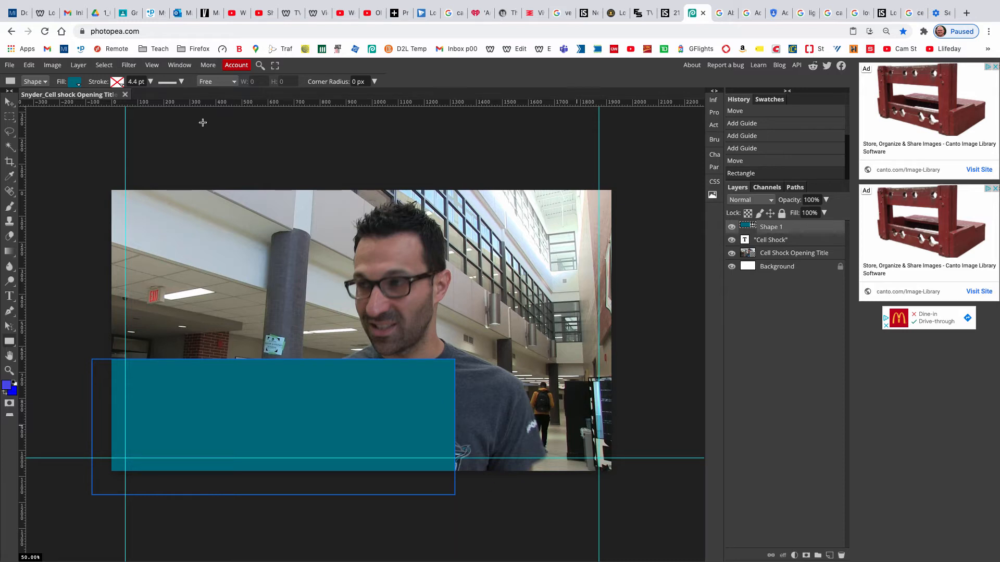
Lower the teal bar's top edge to reduce its height to about 59%, and turn off the transform controls
left_click(9, 102)
left_click(78, 82)
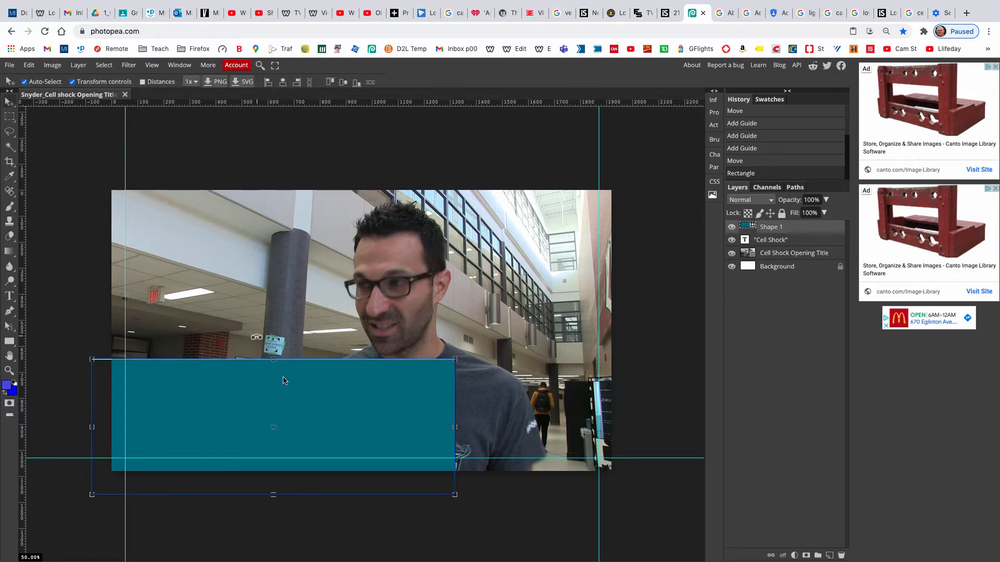
left_click_drag(275, 359, 269, 416)
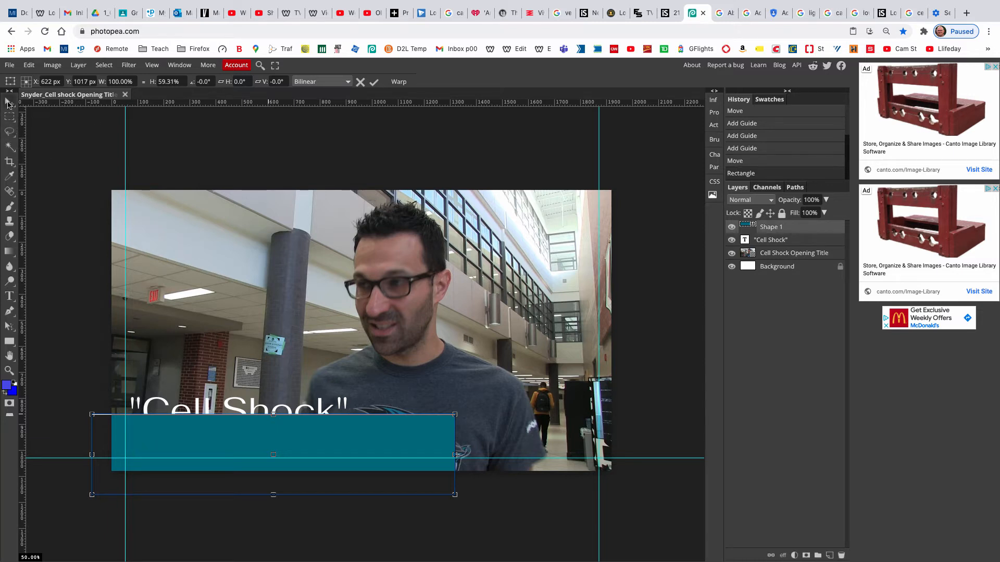
key("Return")
left_click(71, 82)
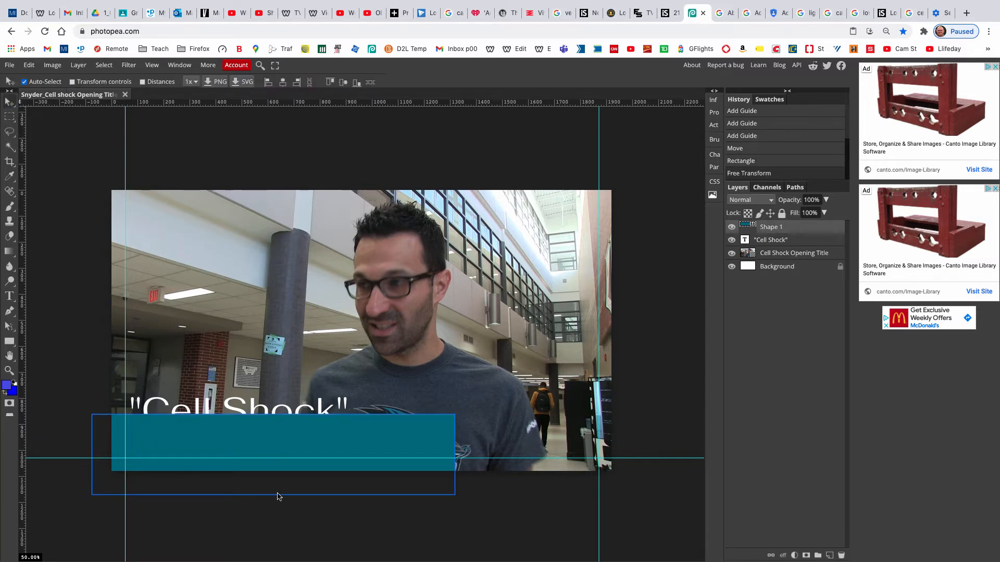
Check the layout with the bar deselected and the guides hidden, and show the guides again
left_click(765, 266)
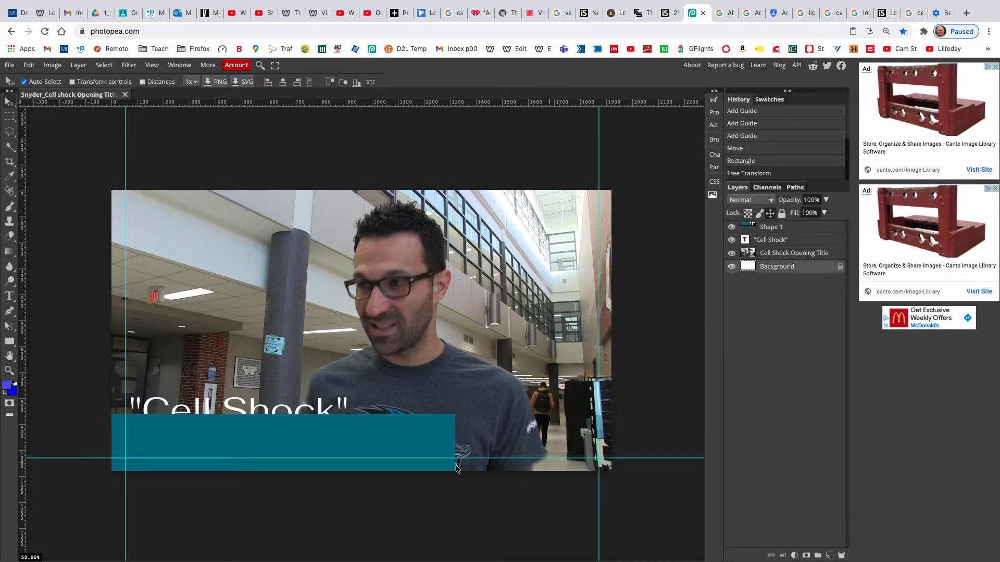
key("ctrl+semicolon")
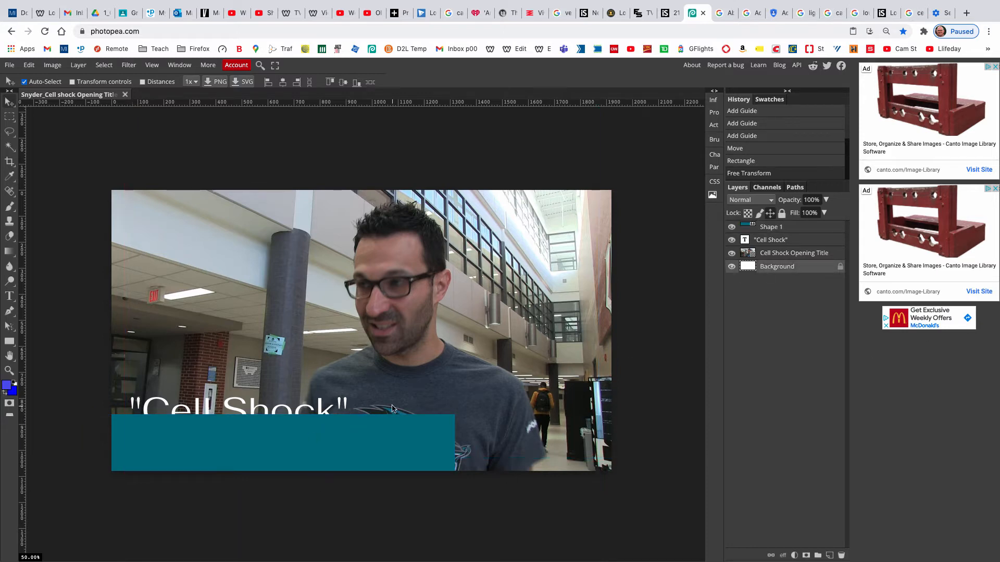
key("ctrl+semicolon")
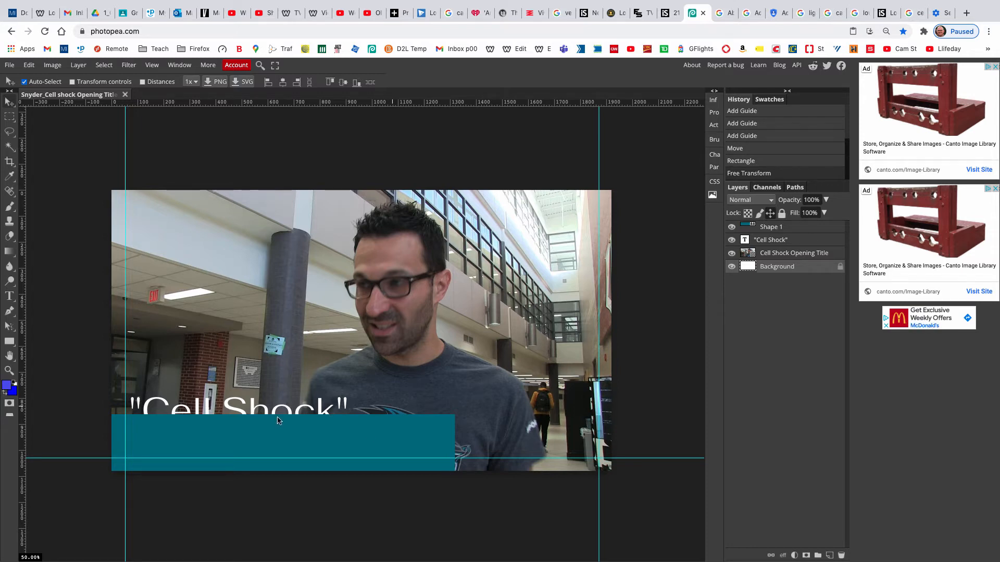
Place the bar's layer beneath the "Cell Shock" text layer and move the title down onto the bar, just above the lower guide
left_click(781, 229)
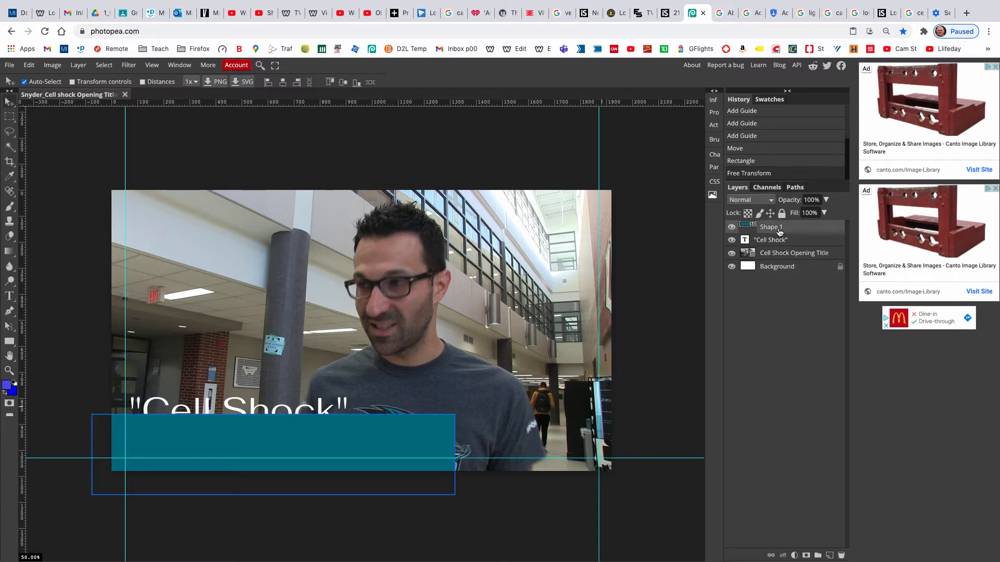
left_click_drag(776, 230, 776, 248)
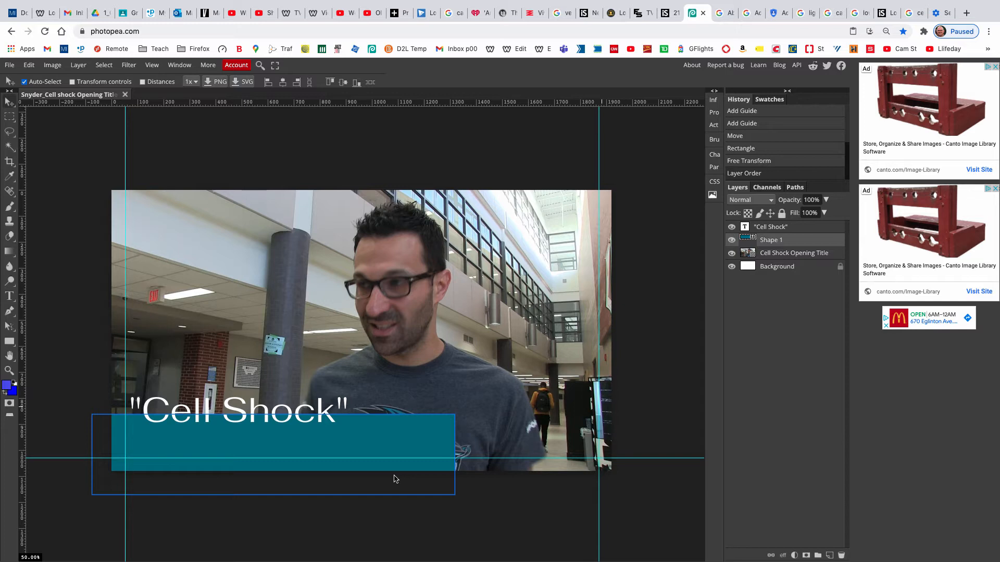
left_click(777, 228)
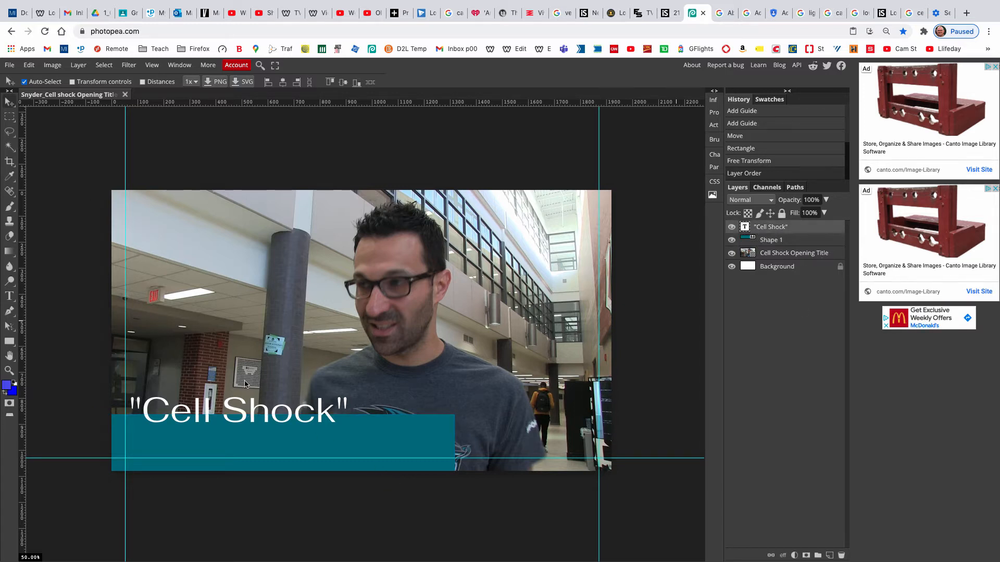
left_click_drag(239, 416, 243, 444)
left_click(241, 444)
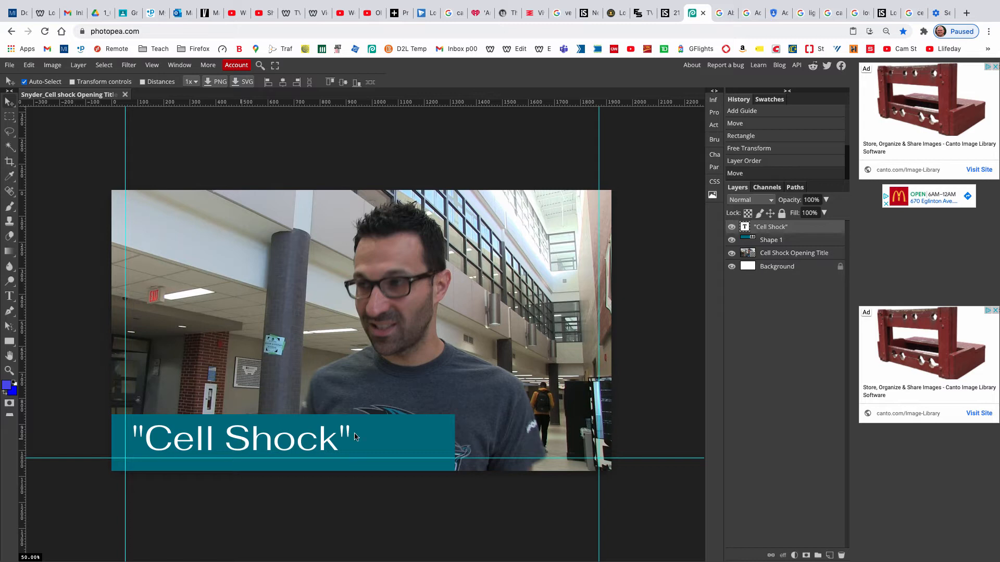
Narrow the bar to about 76% of its width by pulling its right edge in close to the title's end
left_click(781, 241)
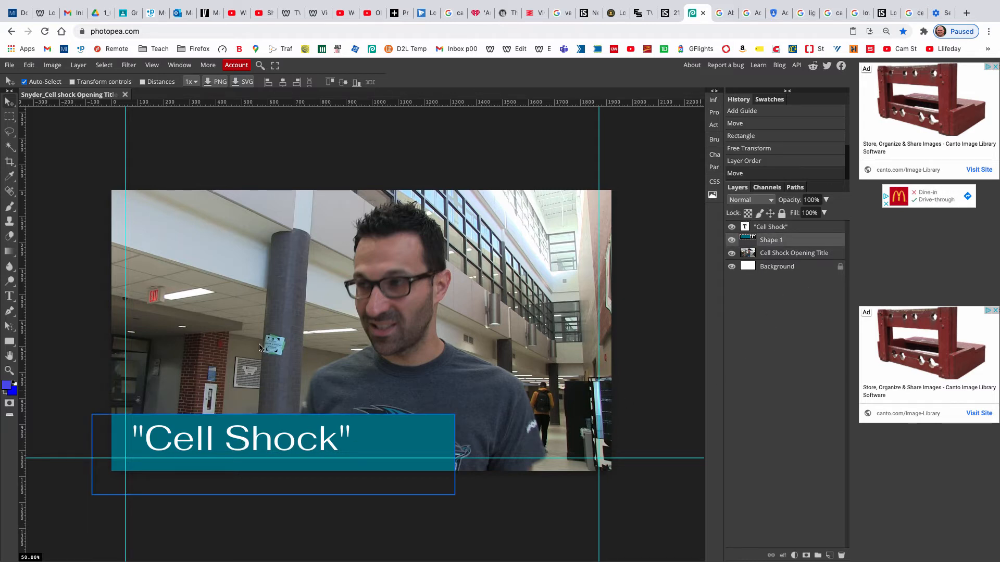
left_click(72, 81)
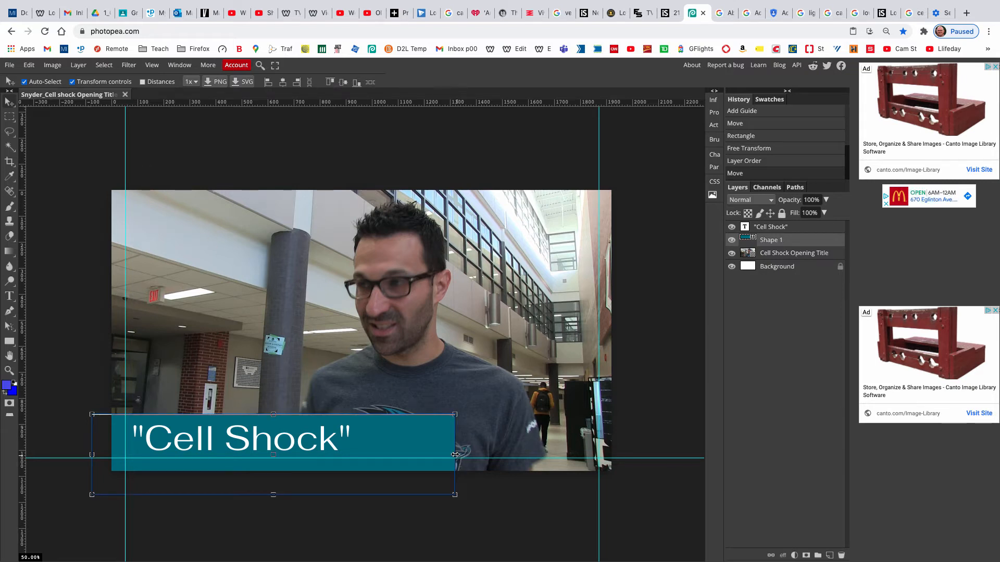
left_click_drag(455, 456, 367, 452)
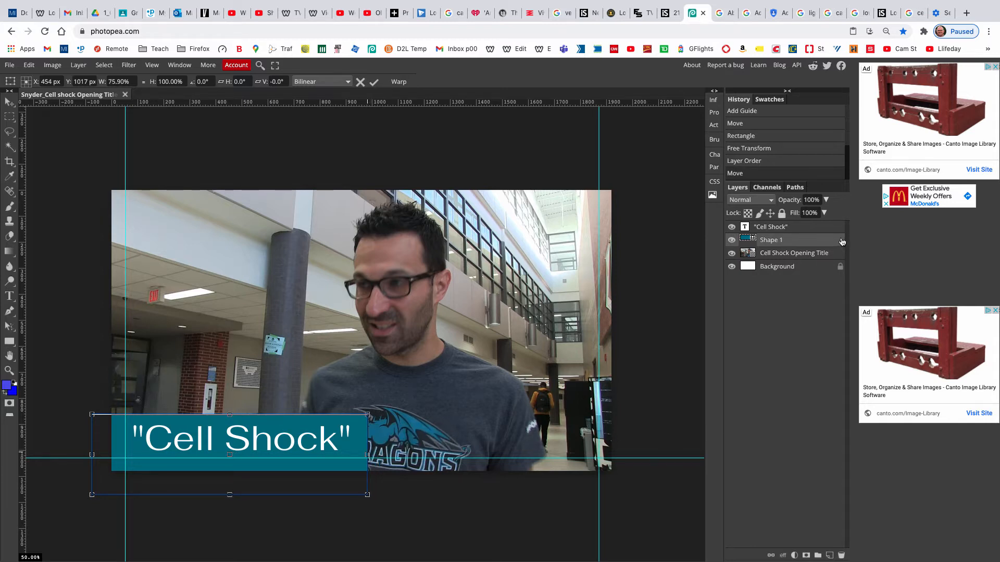
Reduce the "Cell Shock" title's font size to 123 px
left_click(776, 229)
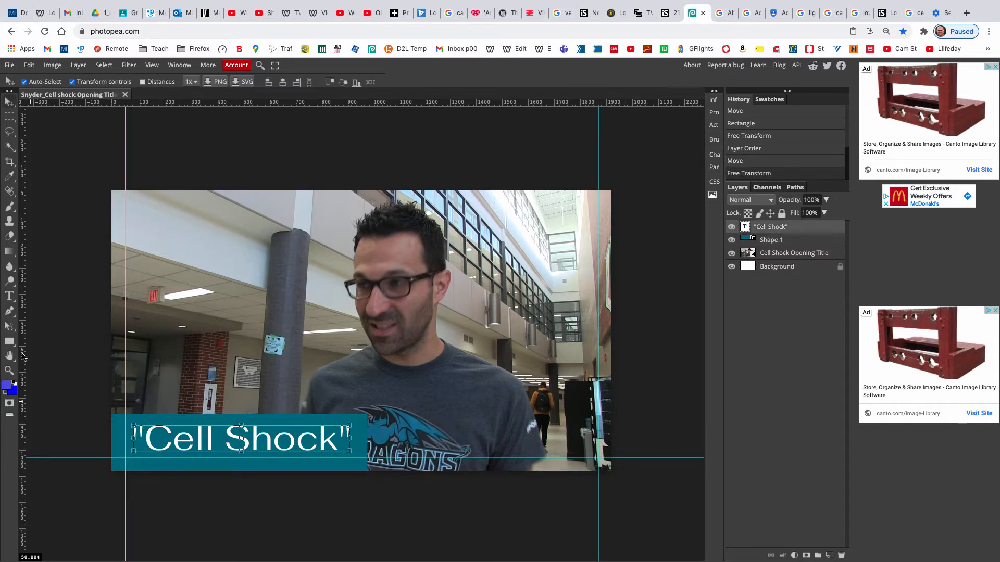
left_click(9, 296)
left_click(155, 83)
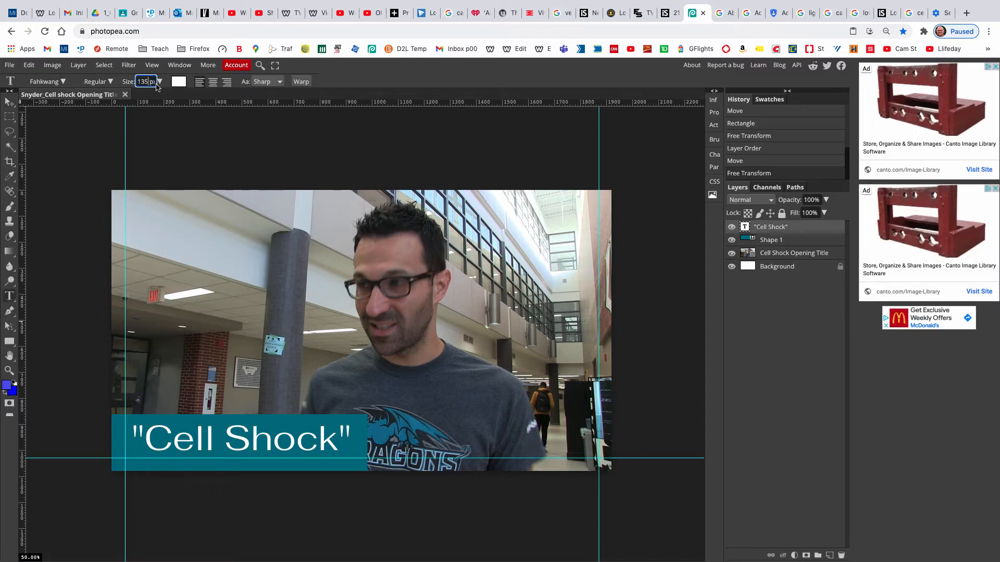
left_click(160, 82)
left_click_drag(160, 96, 158, 101)
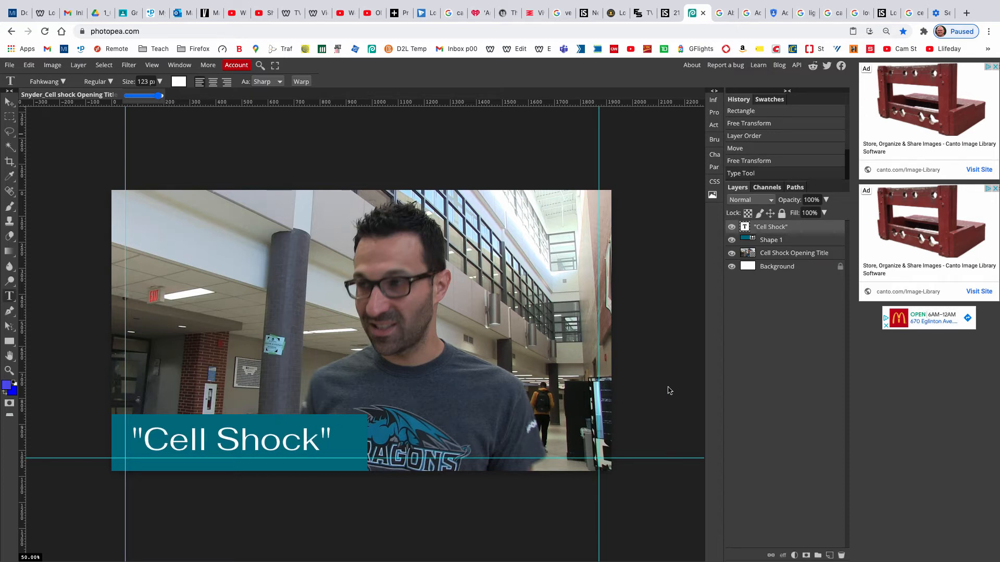
Narrow the bar to about 94% of its width to fit the smaller title, and turn off the transform controls
left_click(774, 242)
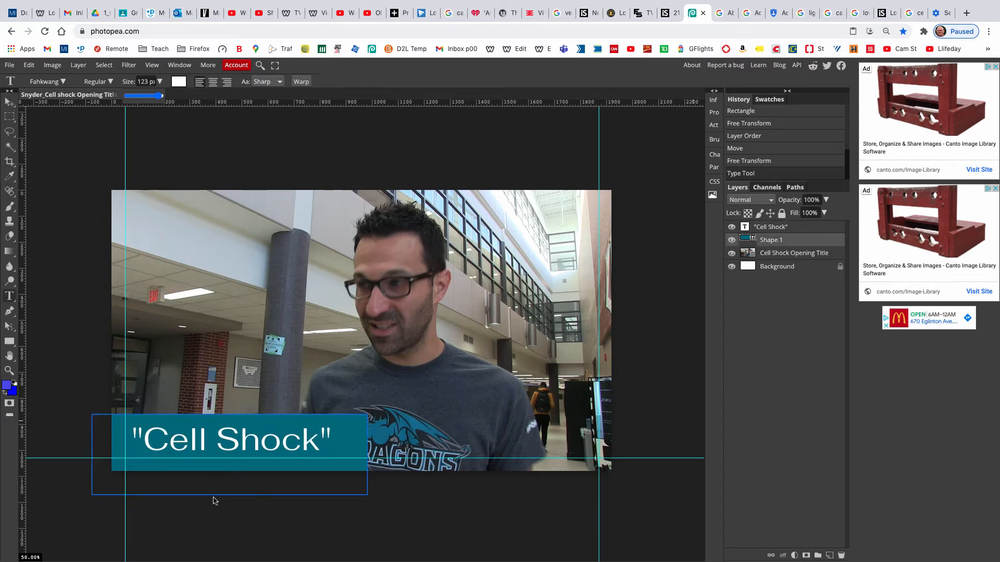
left_click(9, 102)
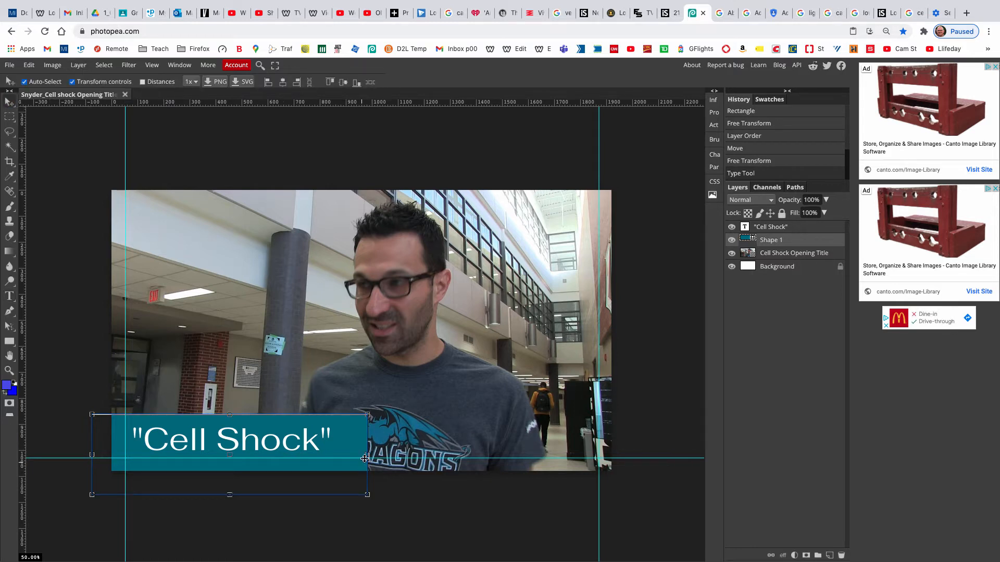
left_click_drag(365, 458, 350, 457)
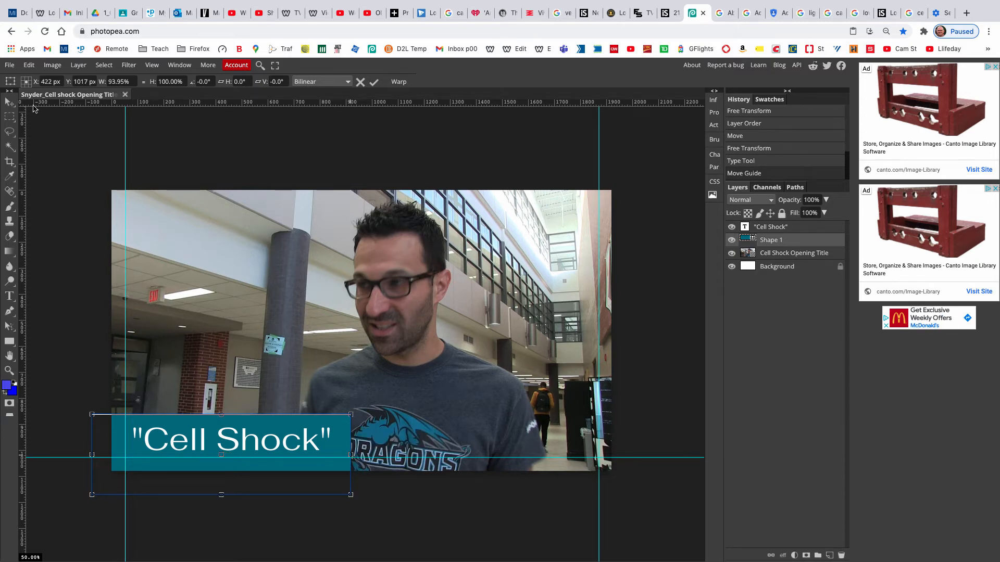
left_click(9, 102)
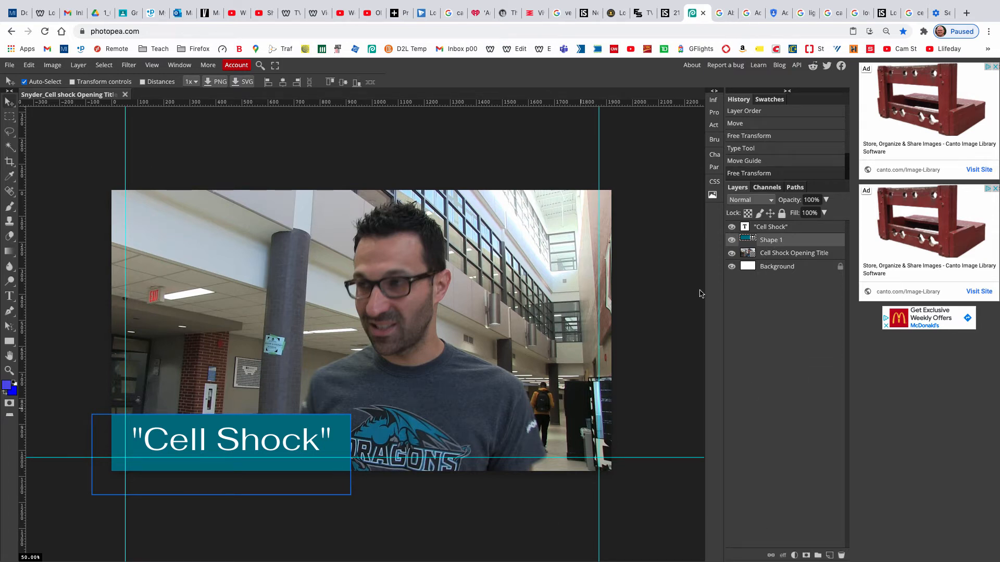
Change the bar's fill to the blue 176d90, sampled from the logo on the man's shirt, and deselect the bar
left_click(10, 341)
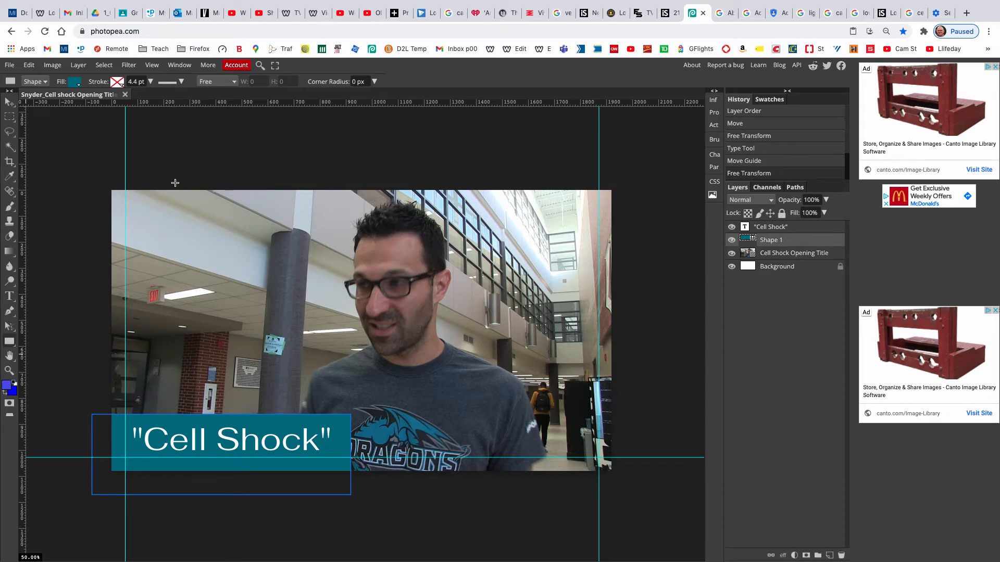
left_click(74, 82)
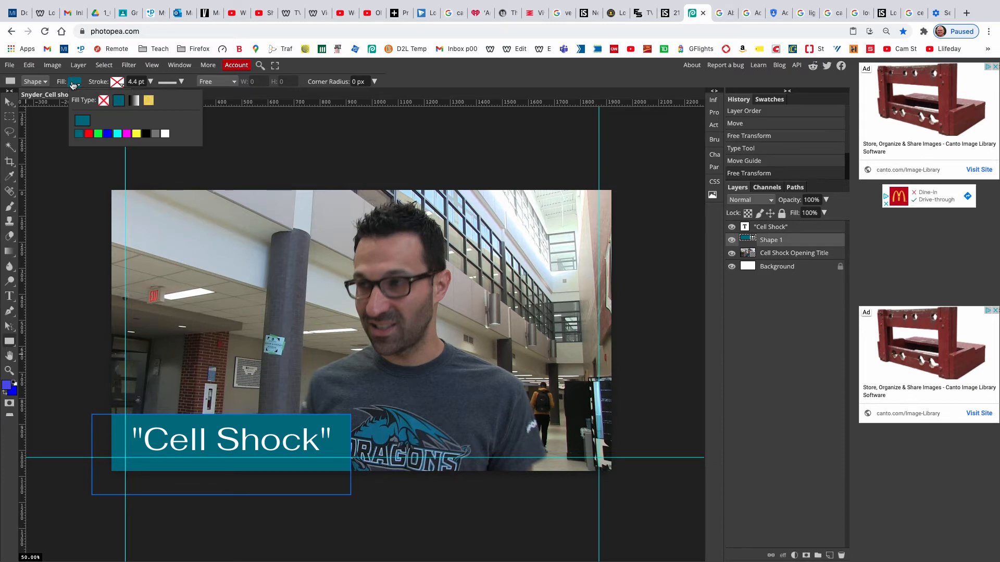
left_click(82, 121)
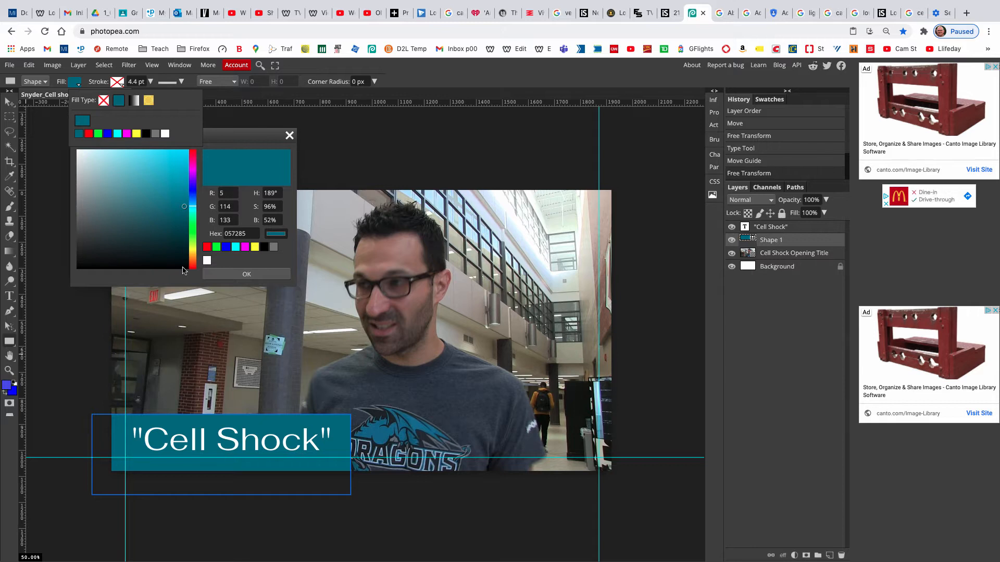
left_click(373, 431)
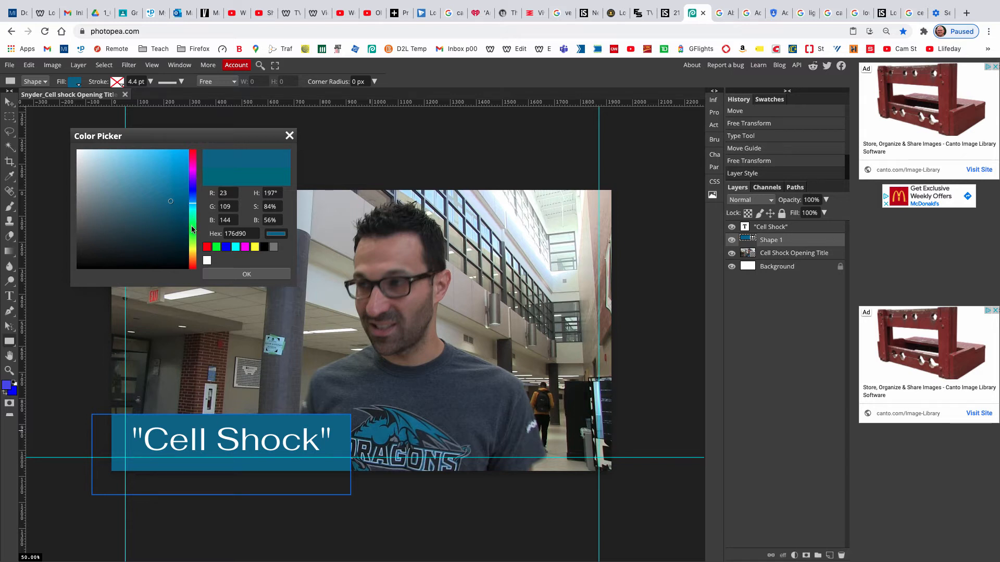
key("ctrl+z")
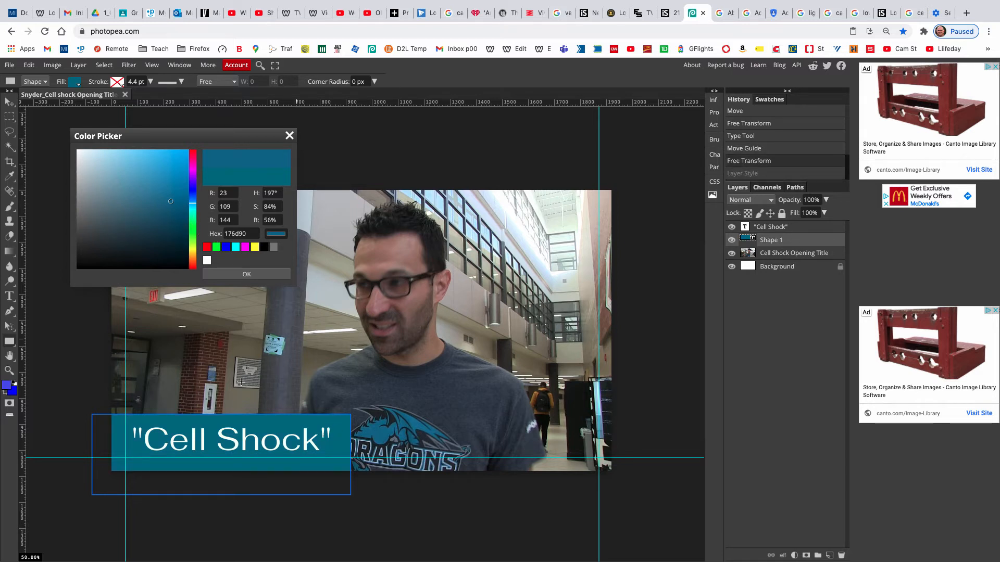
left_click(271, 271)
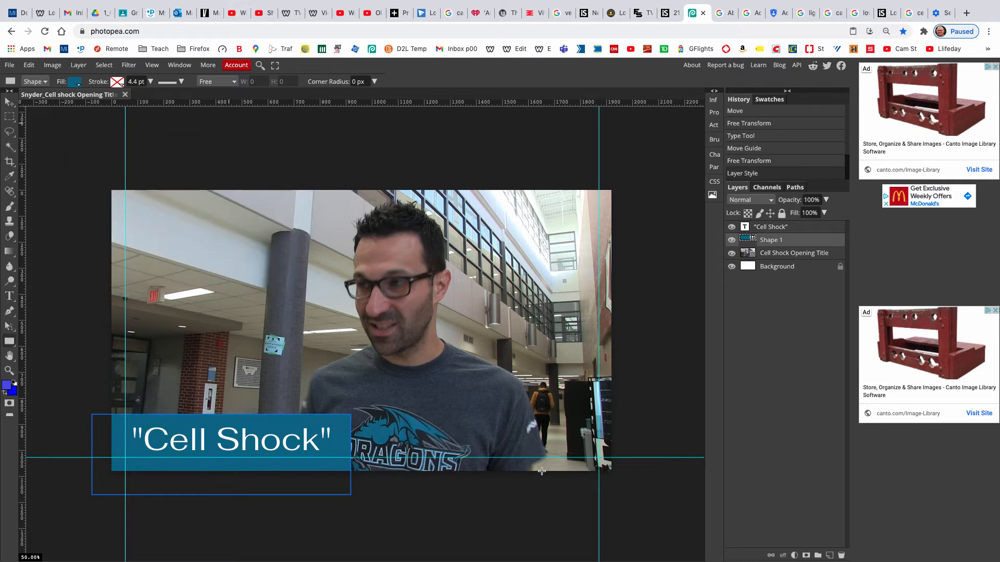
left_click(763, 270)
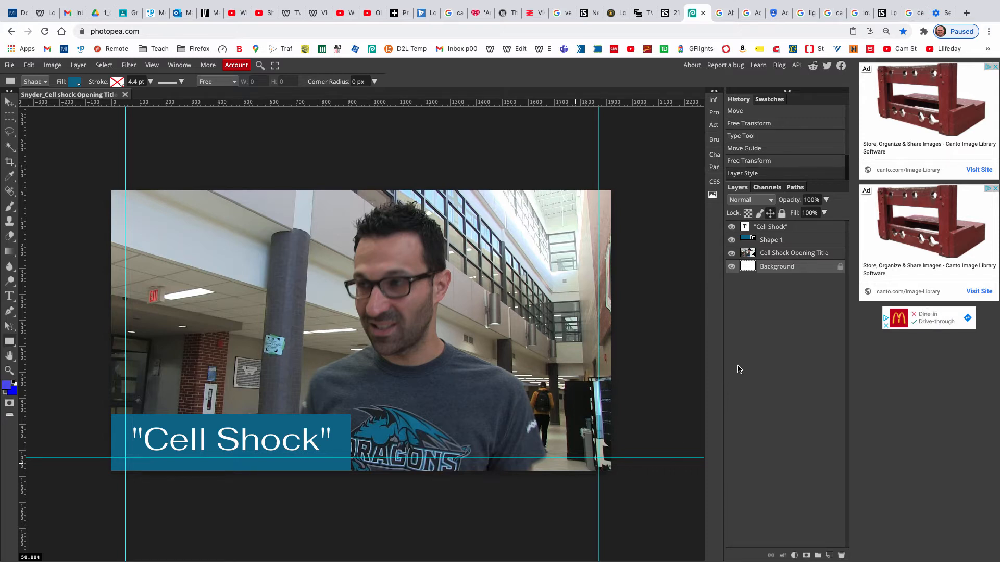
Select the title and bar layers together and move both slightly upward, keeping the bar extended past the image's left and bottom edges
left_click(770, 240)
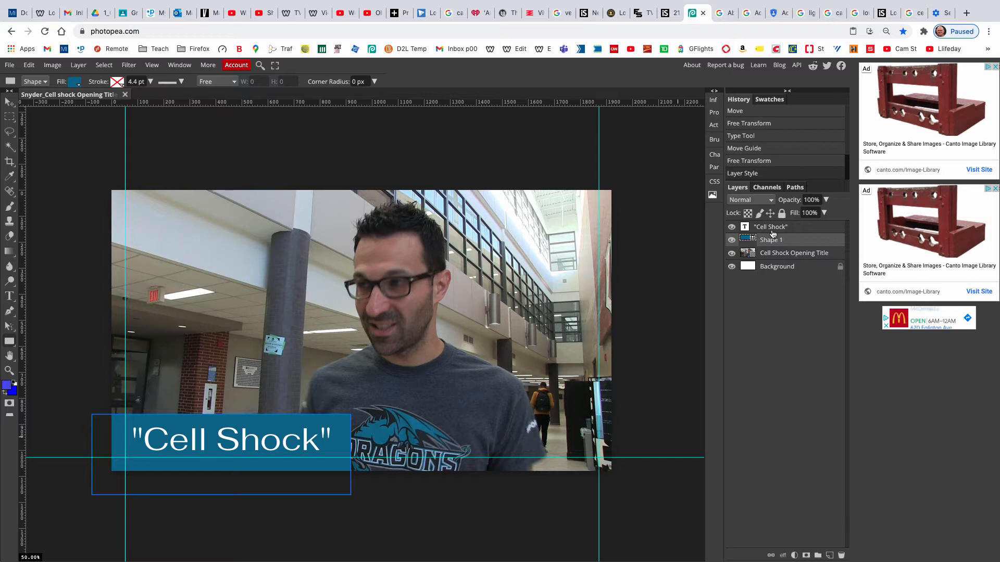
left_click(774, 227, "shift")
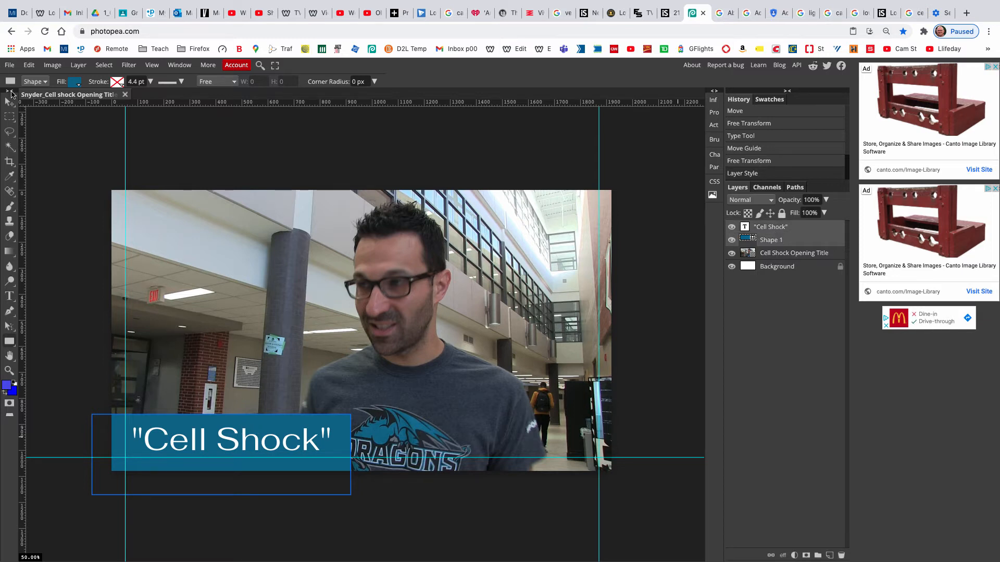
left_click(10, 101)
left_click_drag(200, 438, 249, 432)
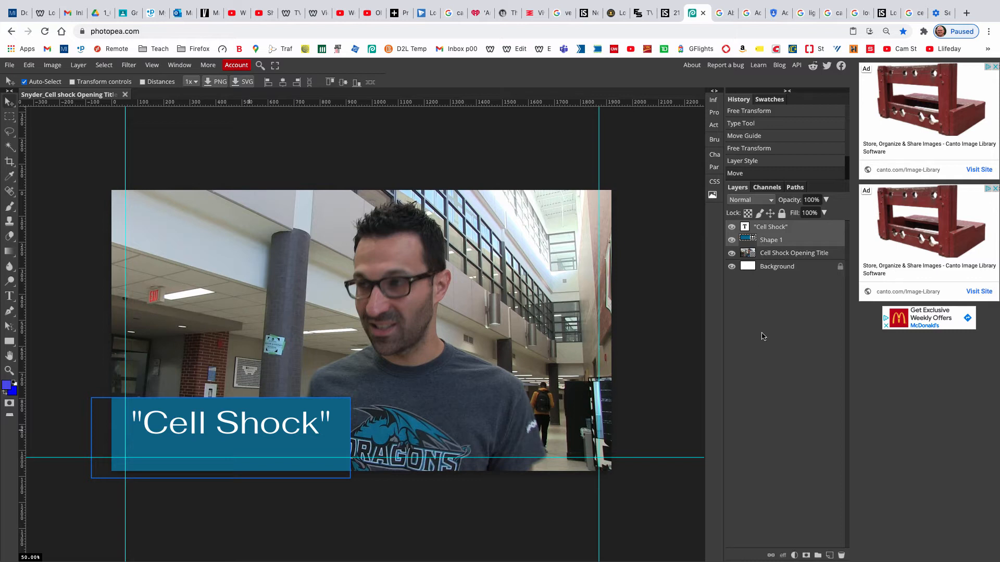
Raise only the bar's bottom edge to the horizontal guide, reducing its height to about 72%
left_click(770, 270)
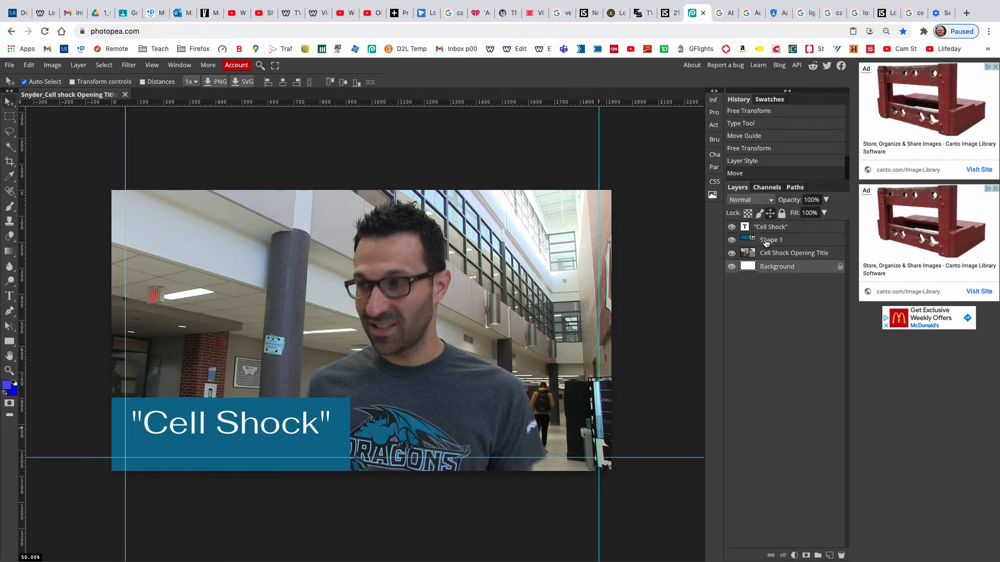
left_click(766, 243)
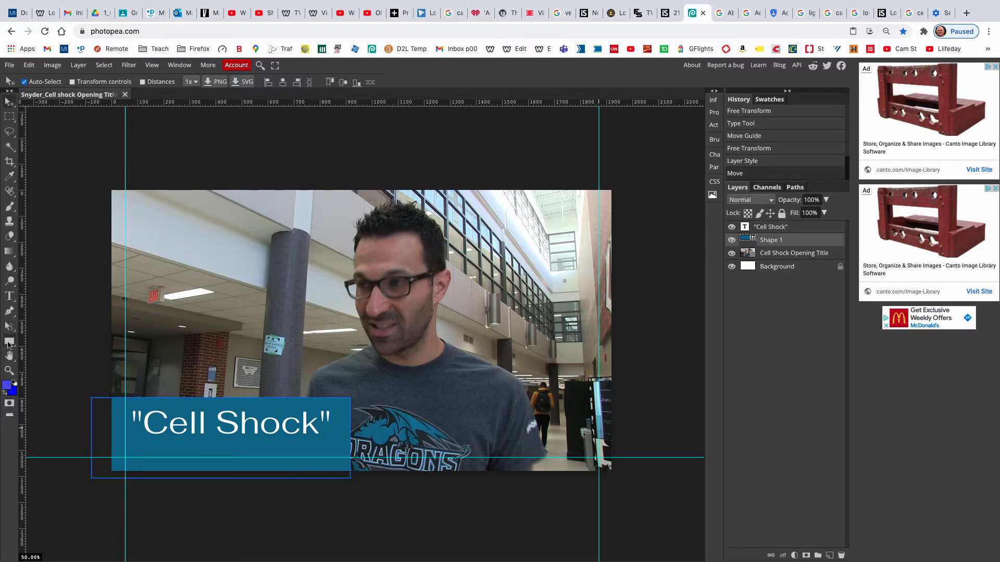
left_click(10, 341)
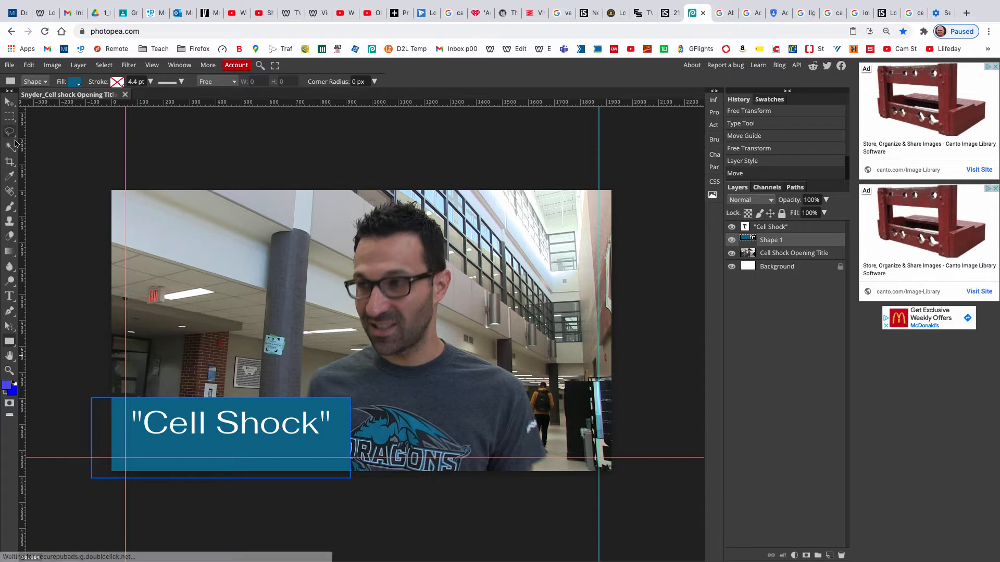
left_click(11, 103)
left_click(81, 84)
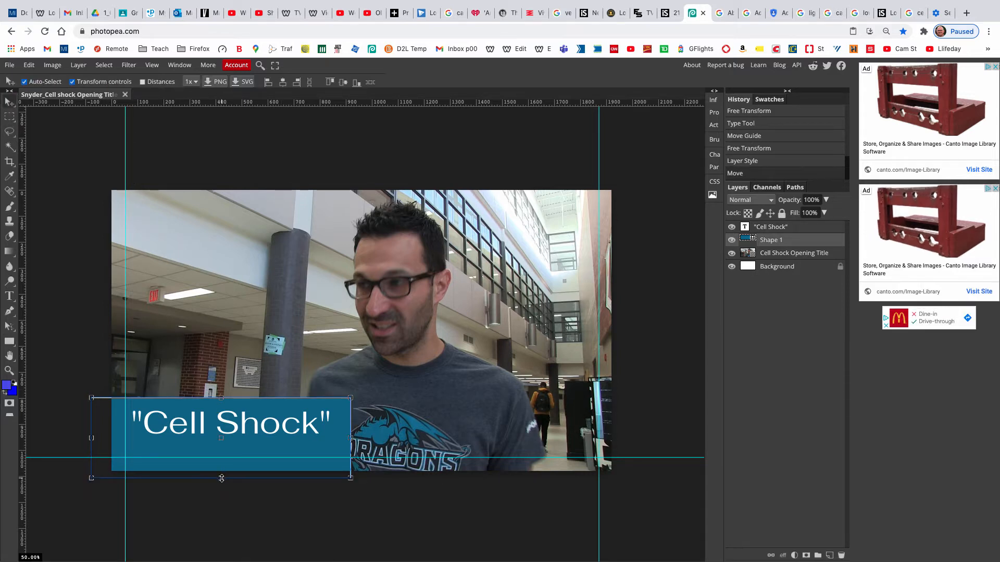
left_click_drag(222, 478, 225, 456)
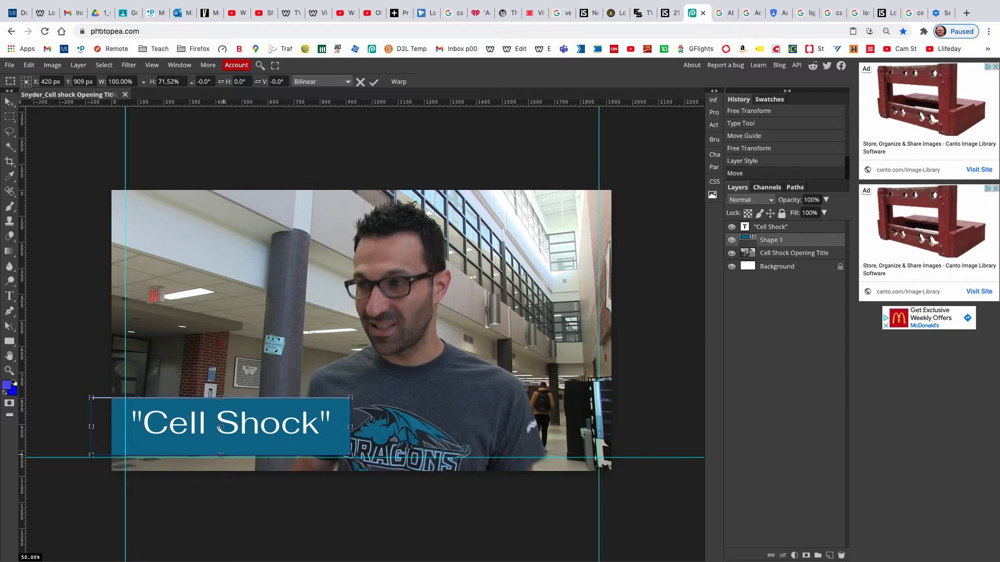
Apply the bar's resize, lower the title text slightly to centre it vertically in the bar, and hide the guides
key("Return")
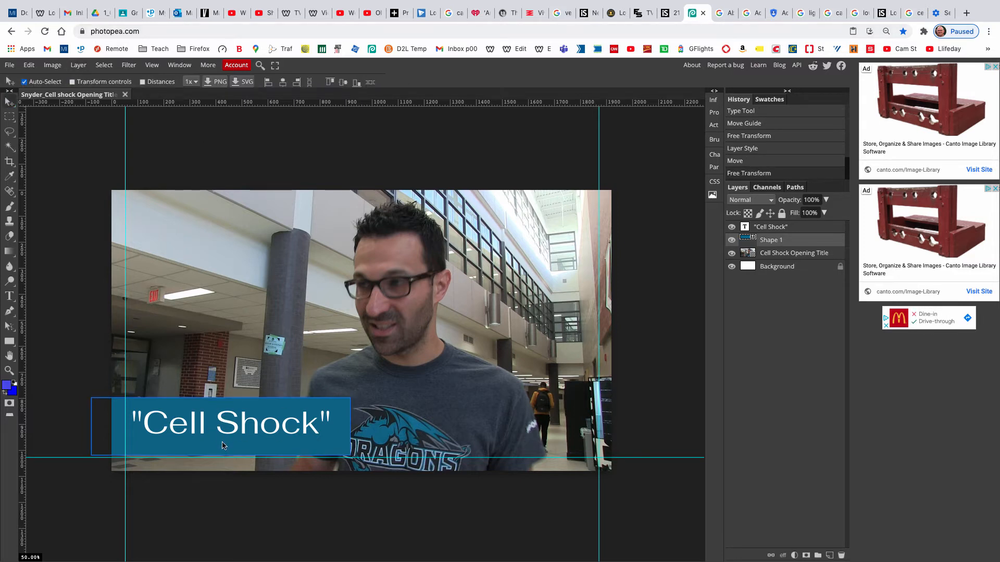
left_click(771, 228)
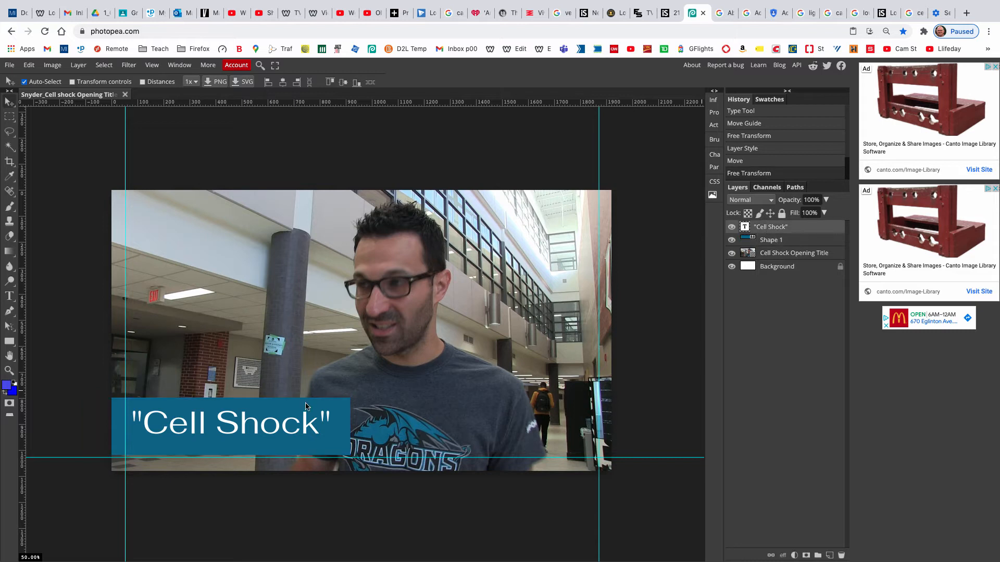
left_click_drag(244, 422, 244, 432)
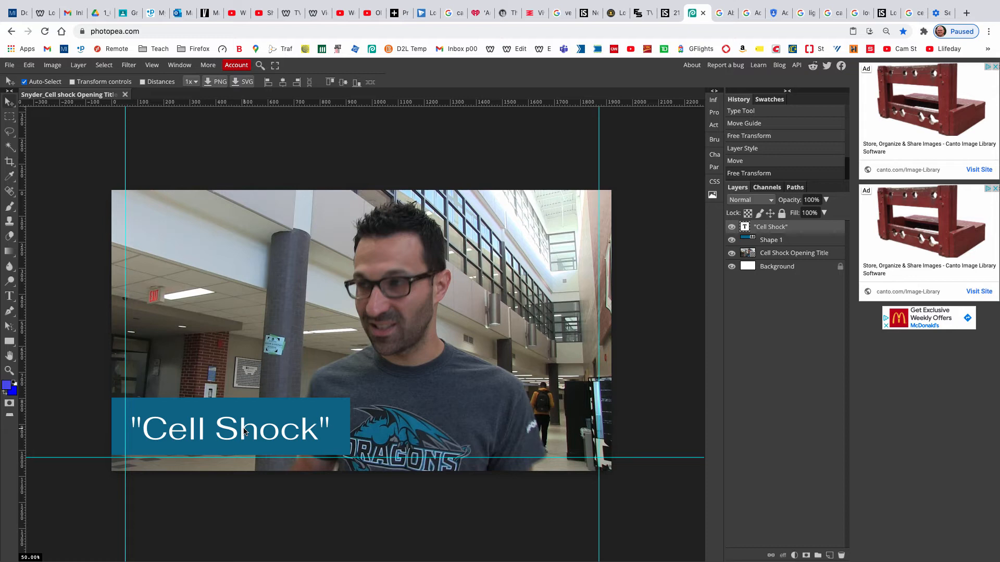
left_click_drag(244, 431, 245, 432)
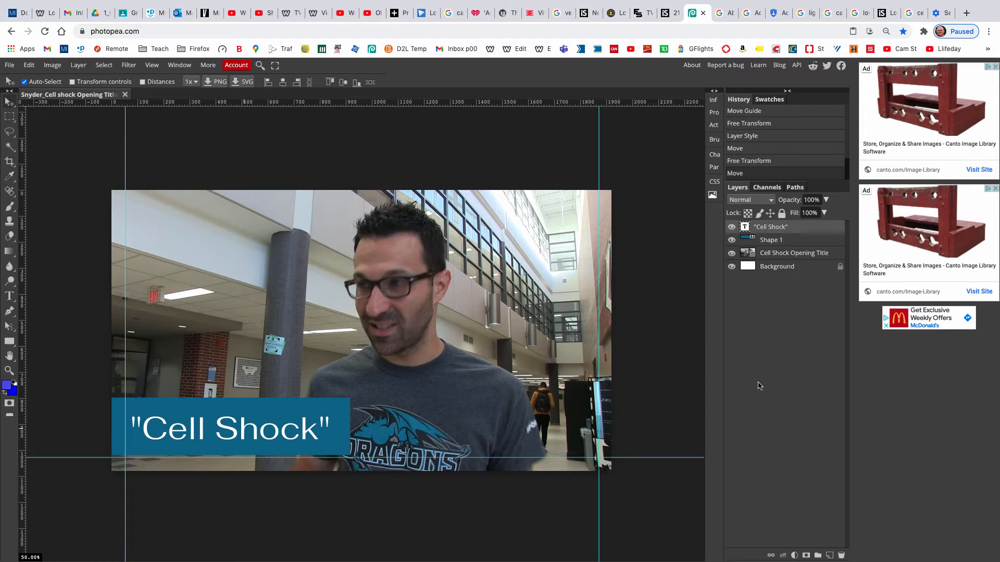
key("super+;")
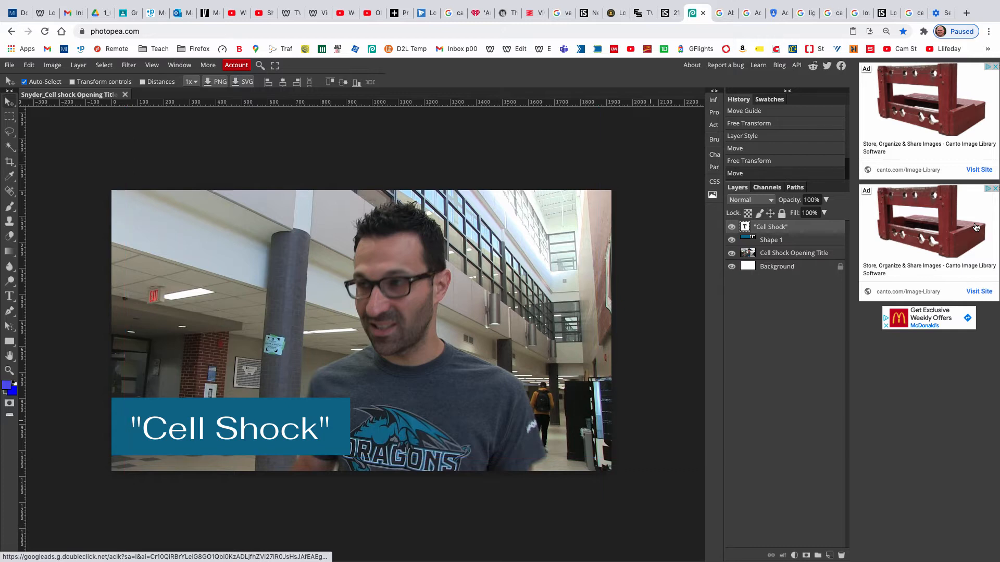
Try the Florante at Laura font on the title text, and undo the font change
left_click(9, 299)
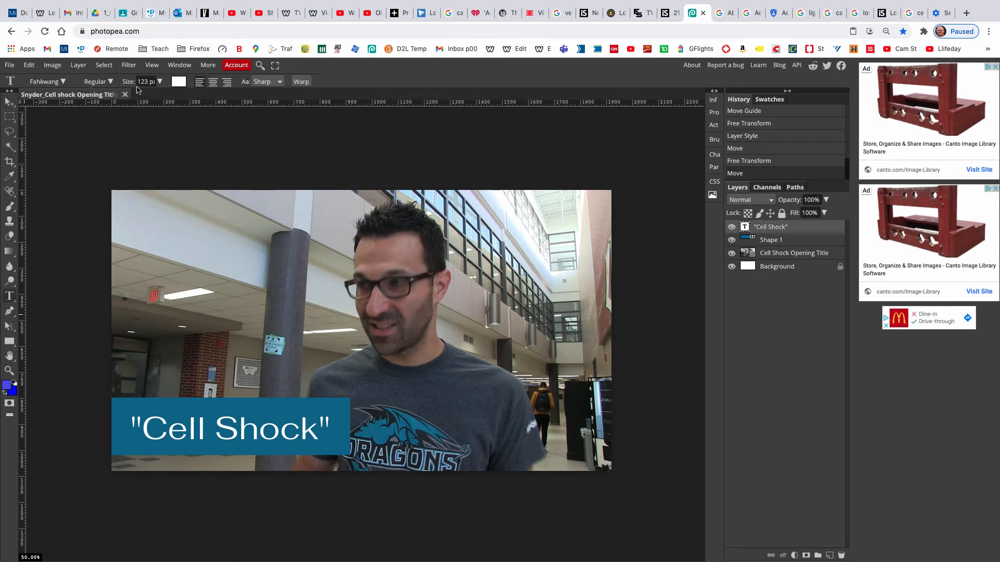
left_click(63, 82)
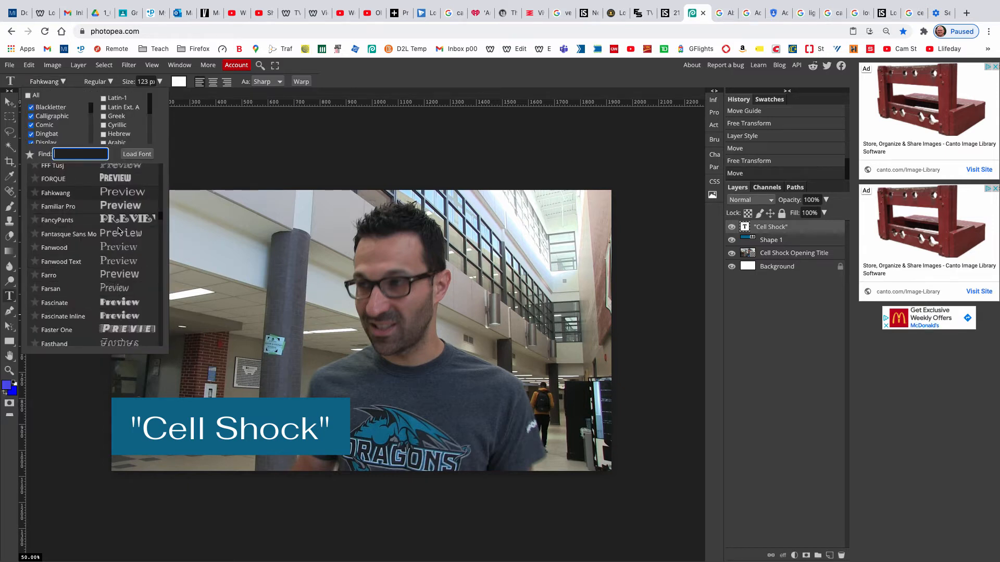
scroll(118, 232, "down", 5)
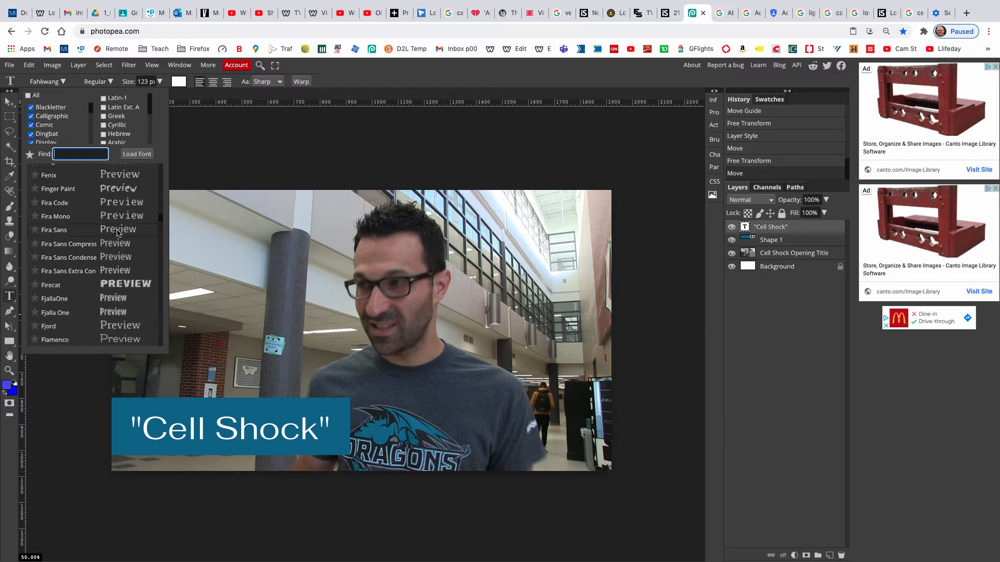
scroll(116, 234, "down", 2)
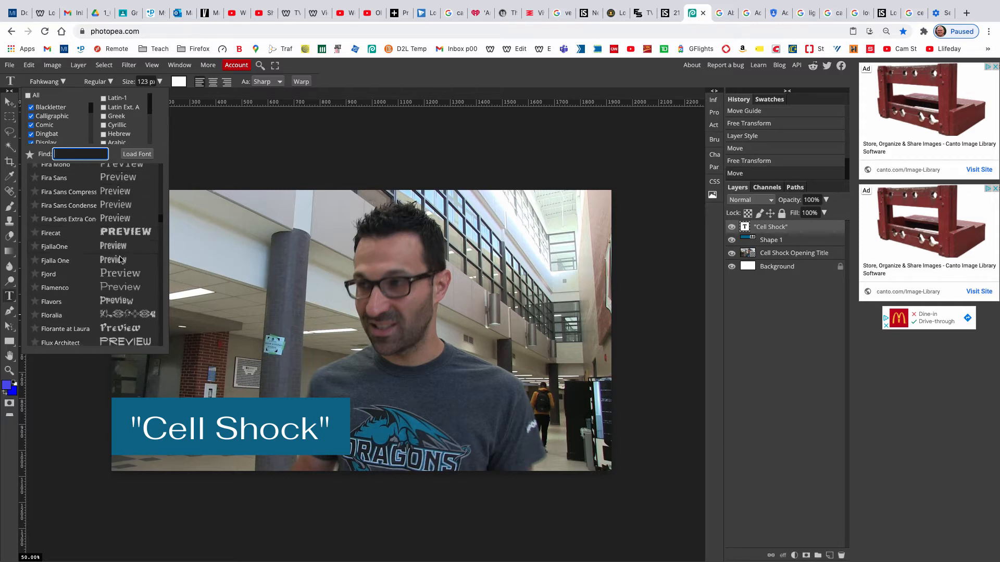
scroll(120, 259, "down", 1)
left_click(125, 305)
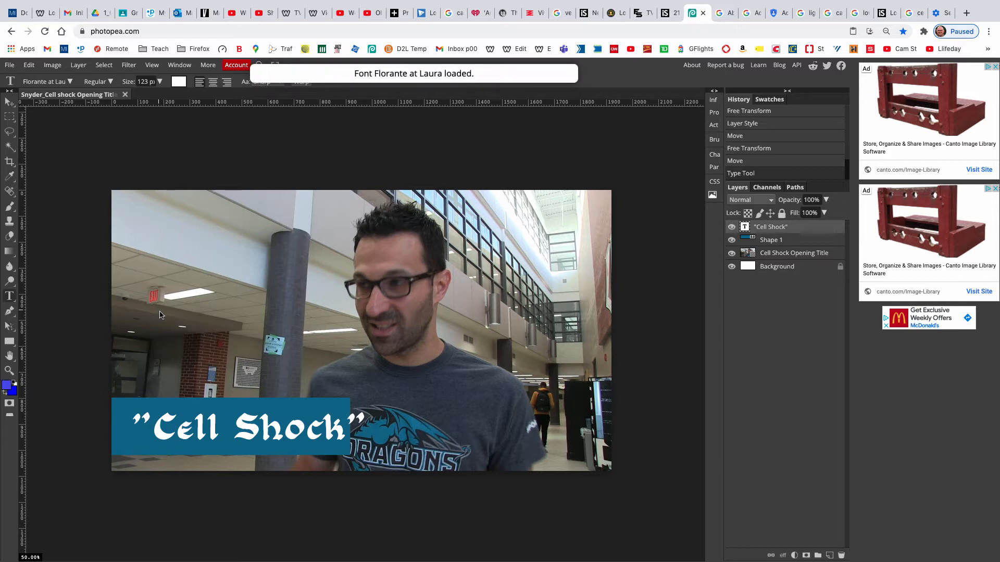
key("ctrl+z")
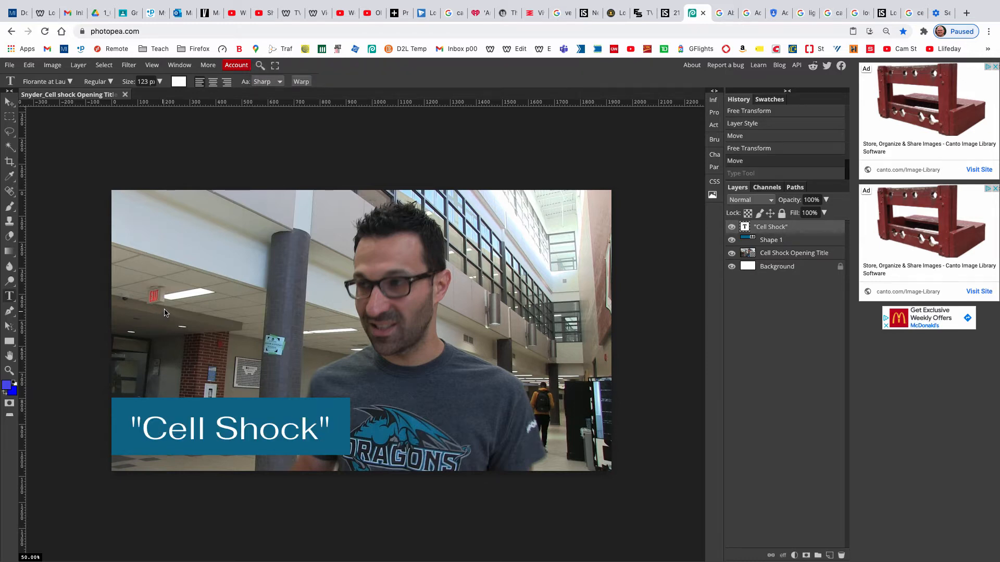
Try the FortySecondStreet font on the title text, and undo it to restore the original lettering
left_click(70, 82)
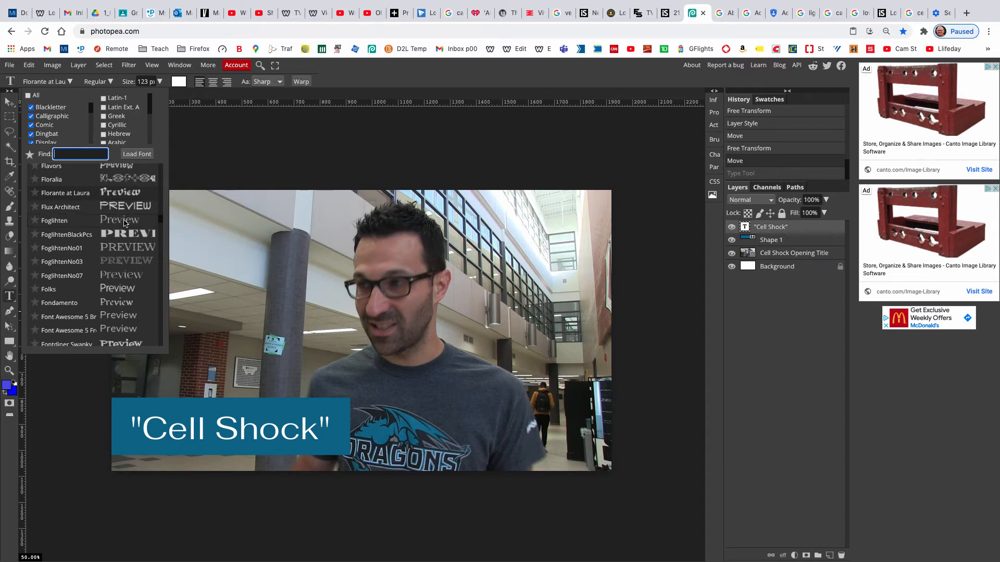
scroll(125, 223, "down", 3)
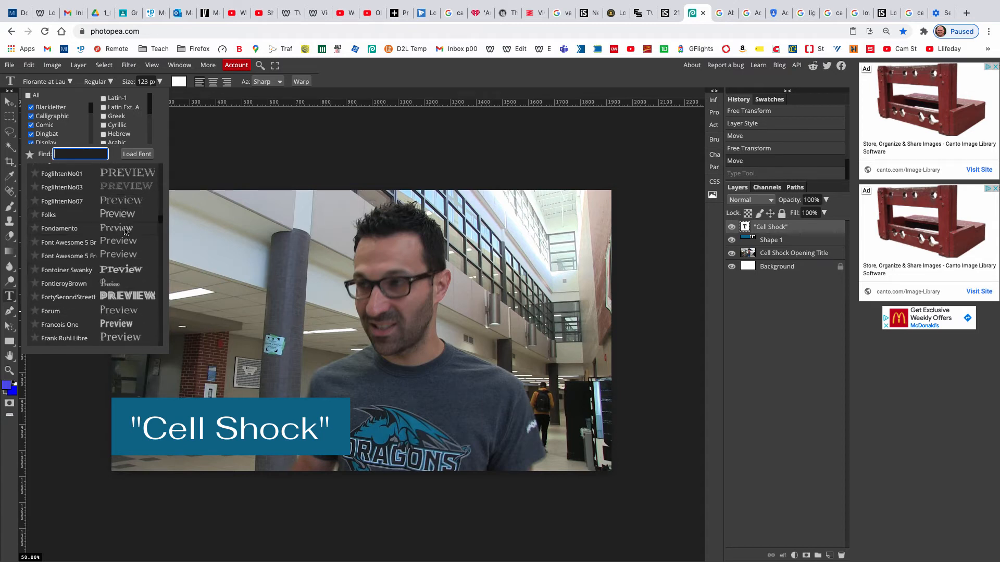
left_click(133, 295)
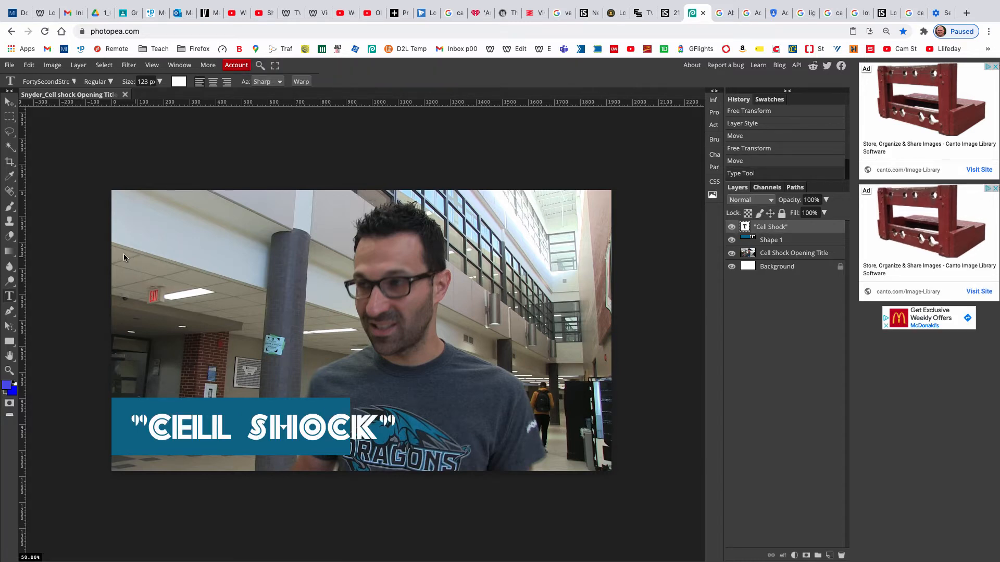
key("ctrl+z")
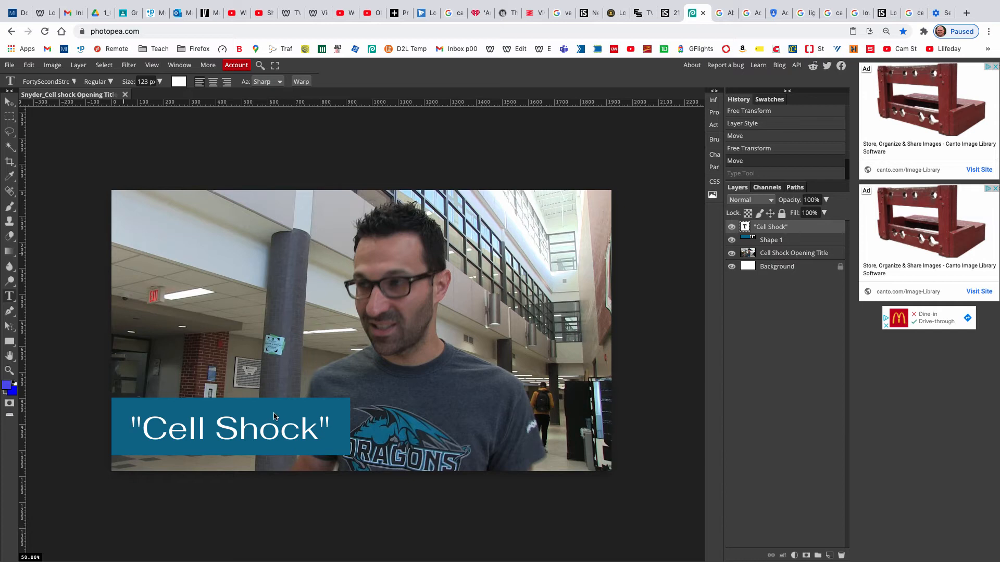
Reduce the opacity of the Shape 1 bar layer to 80%
left_click(785, 244)
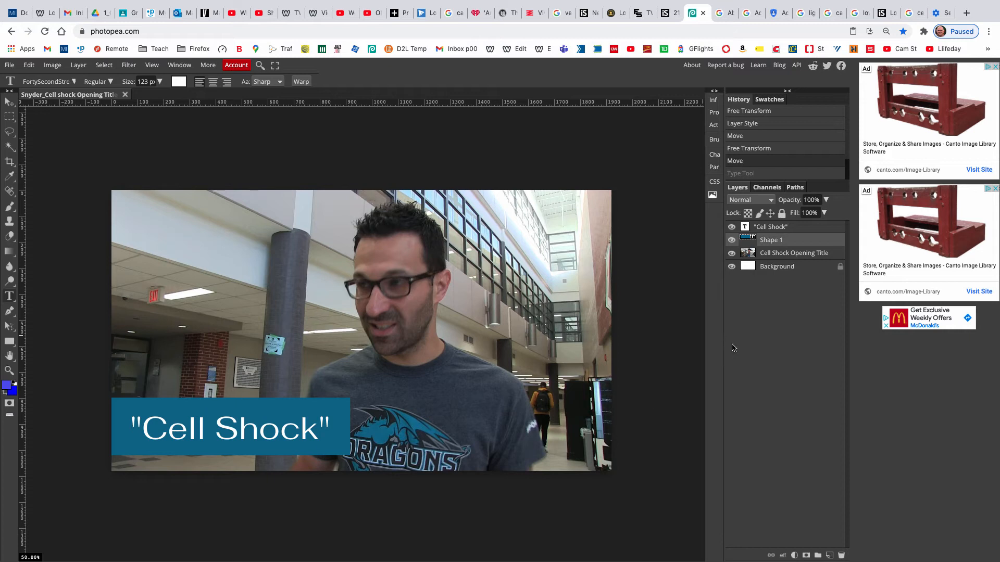
left_click(824, 213)
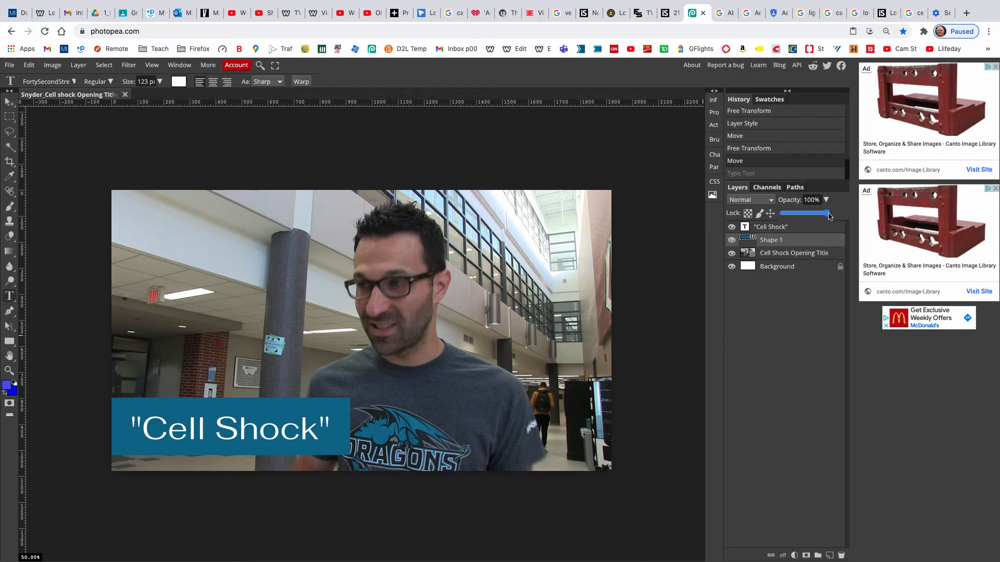
left_click_drag(829, 216, 819, 216)
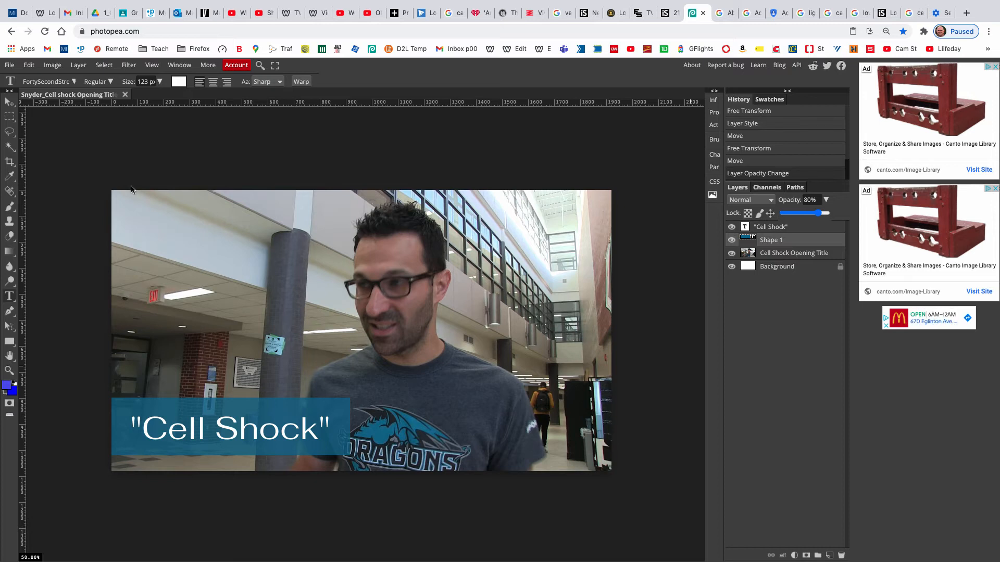
Export the finished title image as a 1920 × 1080 px JPG at 100% quality
left_click(10, 67)
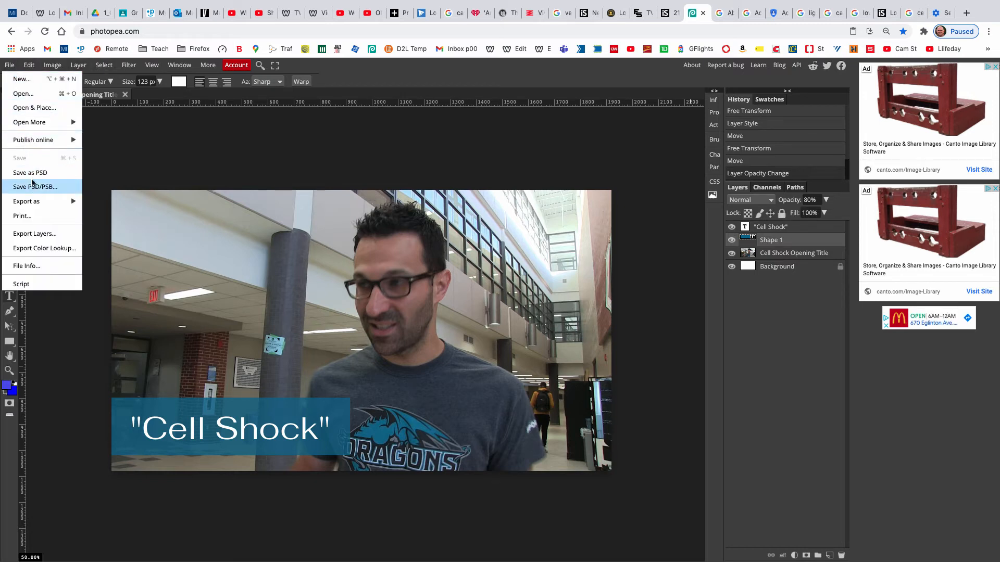
mouse_move(33, 201)
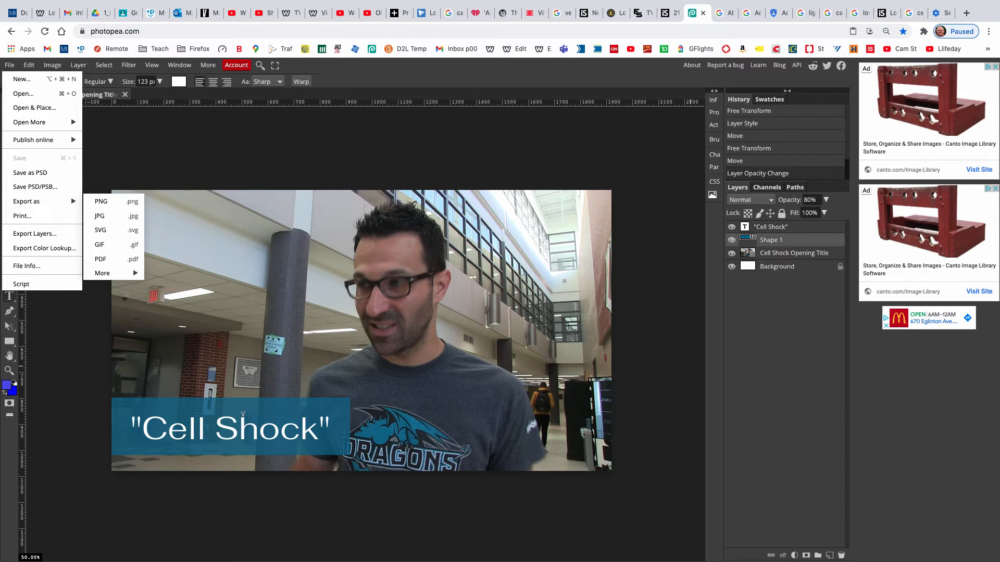
left_click(105, 219)
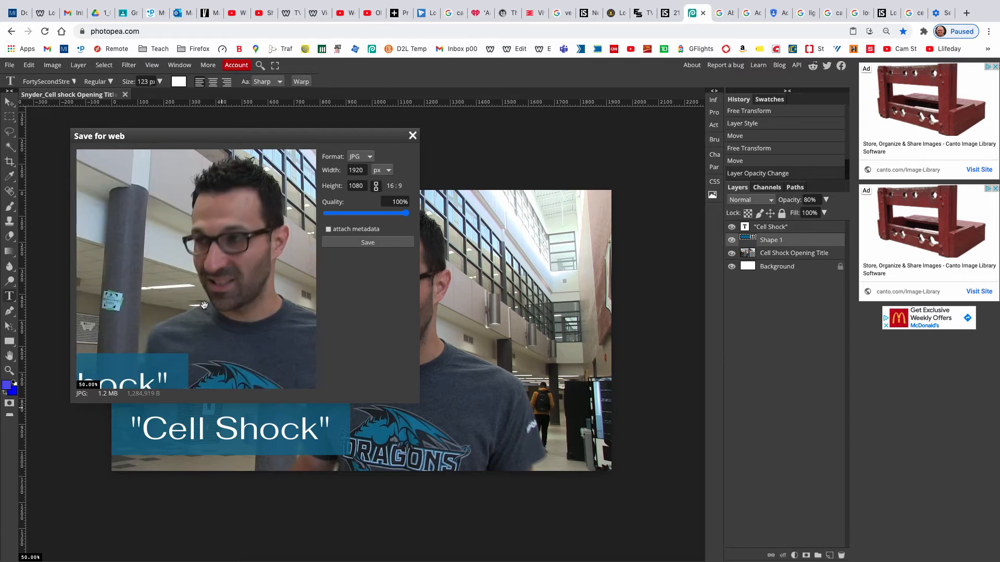
scroll(204, 305, "down", 1)
scroll(240, 311, "down", 2)
scroll(240, 311, "up", 2)
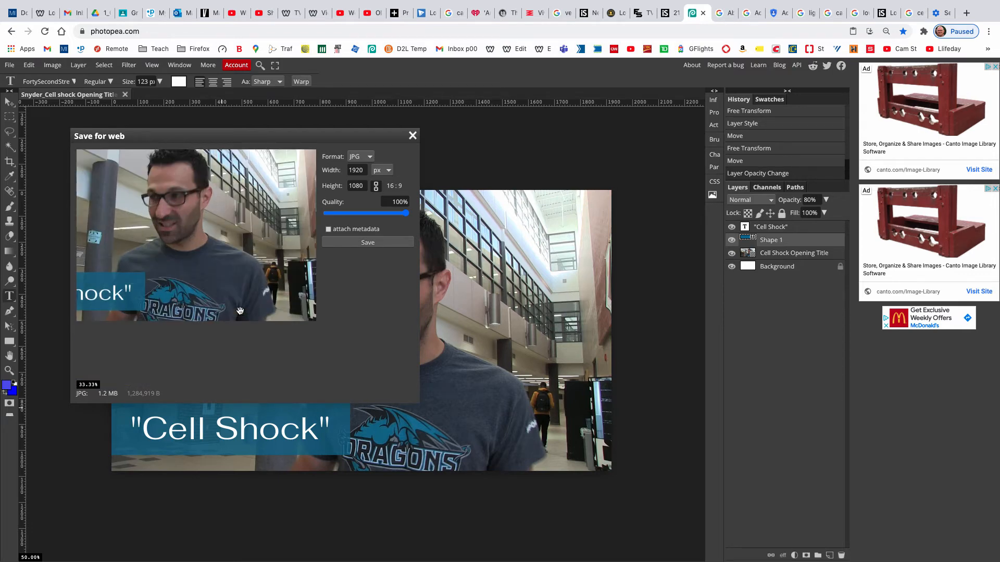
scroll(240, 311, "up", 1)
scroll(239, 311, "down", 1)
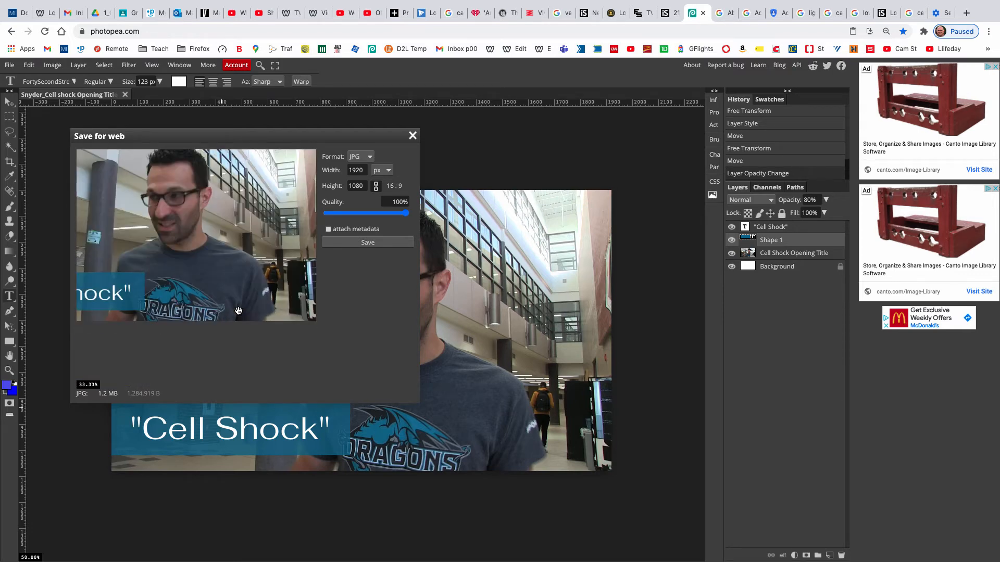
scroll(238, 311, "down", 1)
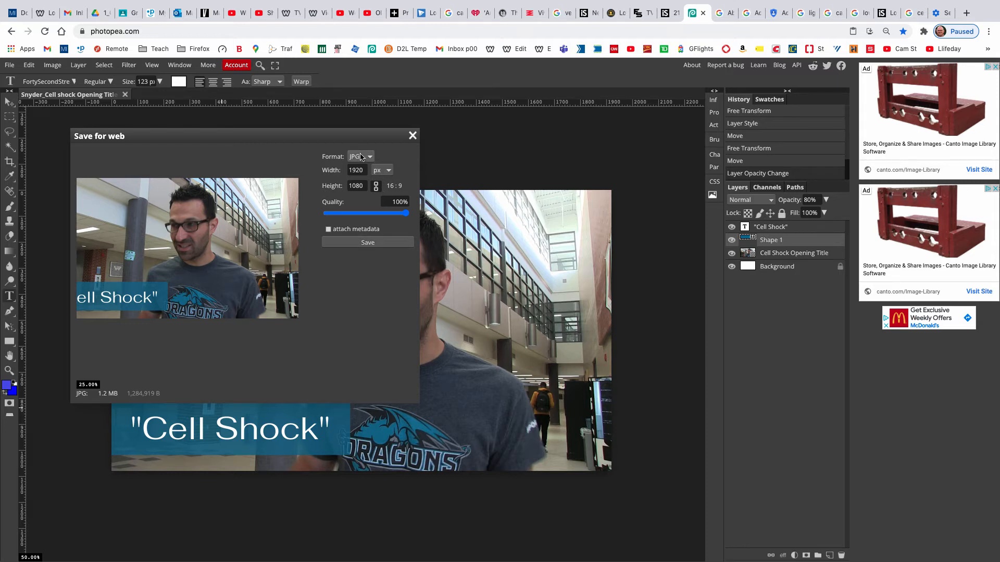
left_click(367, 241)
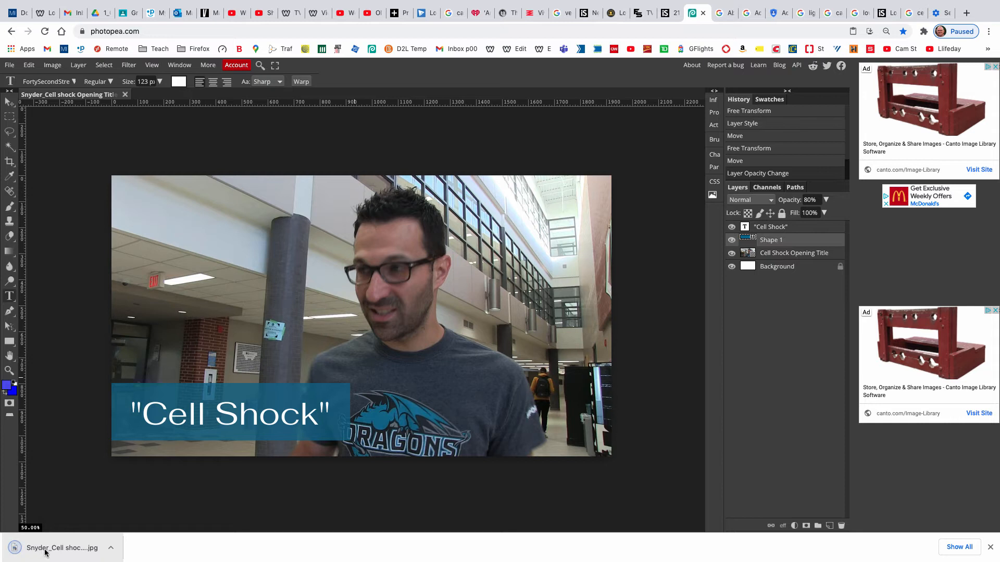
Reveal the downloaded title JPG in Finder, and close the Finder window
right_click(53, 551)
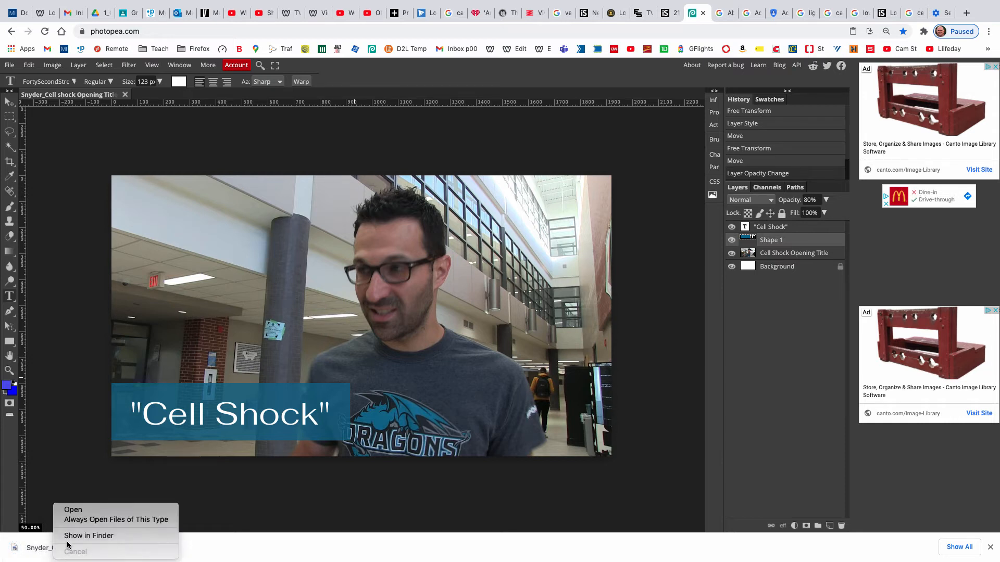
left_click(74, 536)
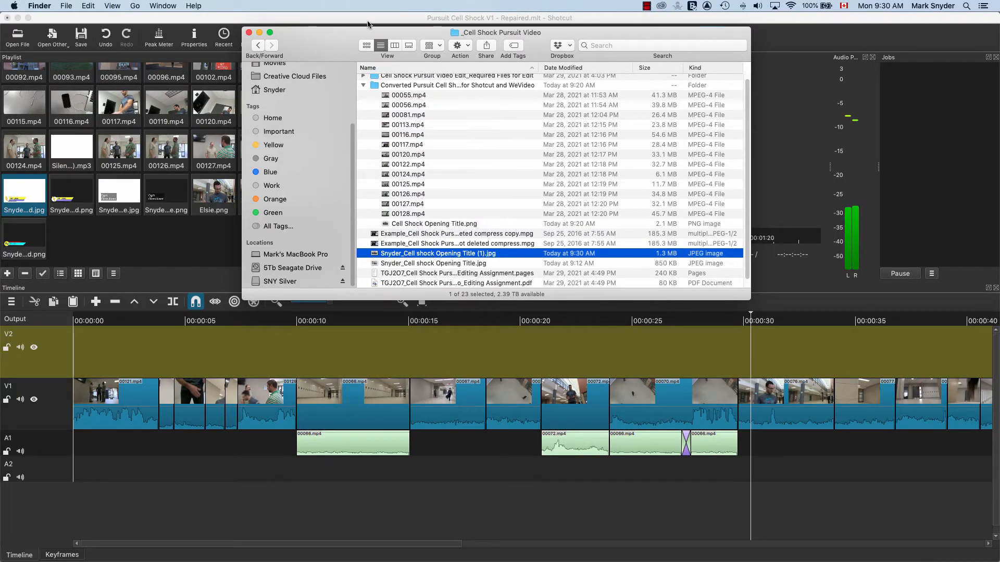
left_click(248, 33)
Switch to Shotcut and select all clips on the V1 and A1 tracks, from the first clip to the last
left_click(181, 479)
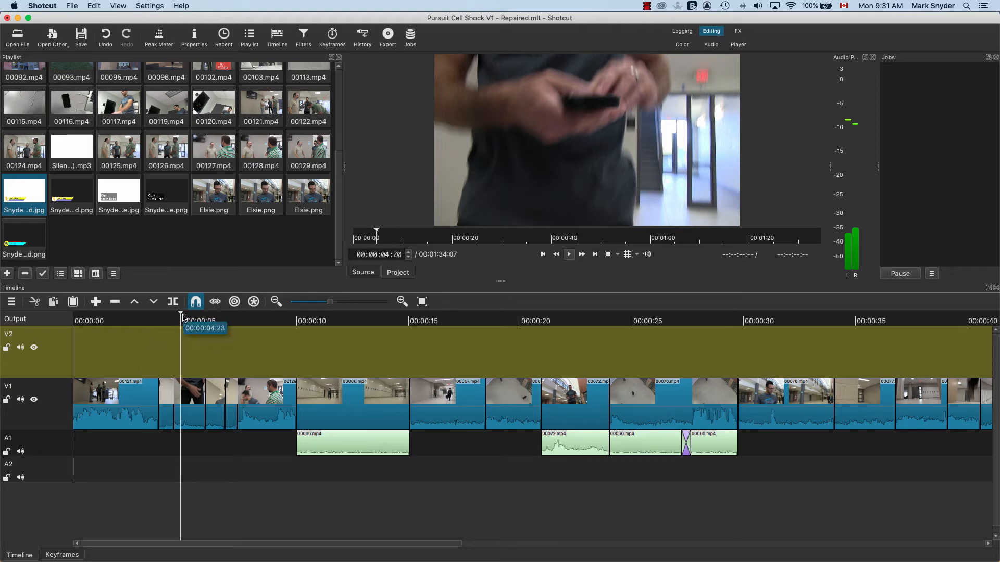
left_click_drag(181, 315, 73, 316)
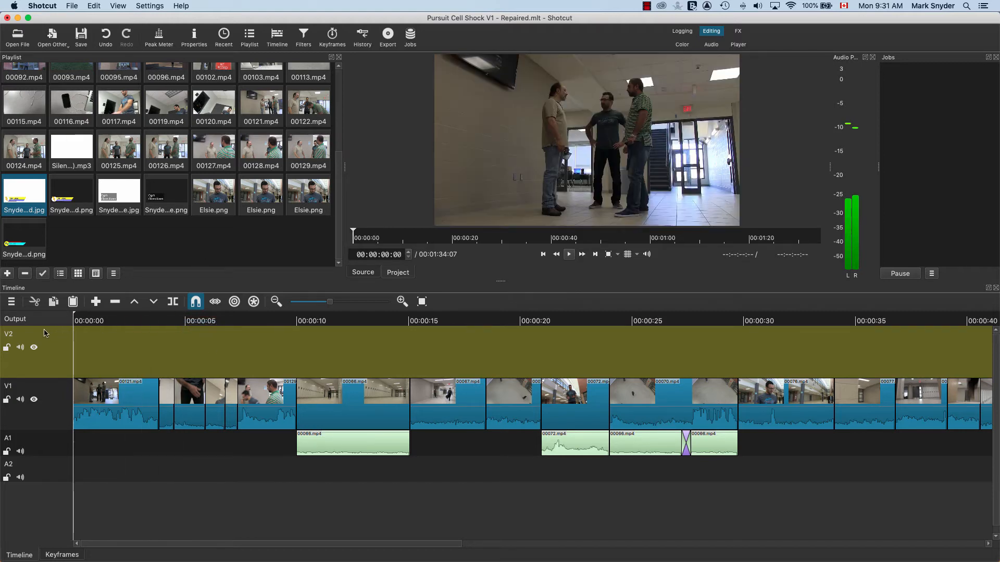
left_click(111, 390)
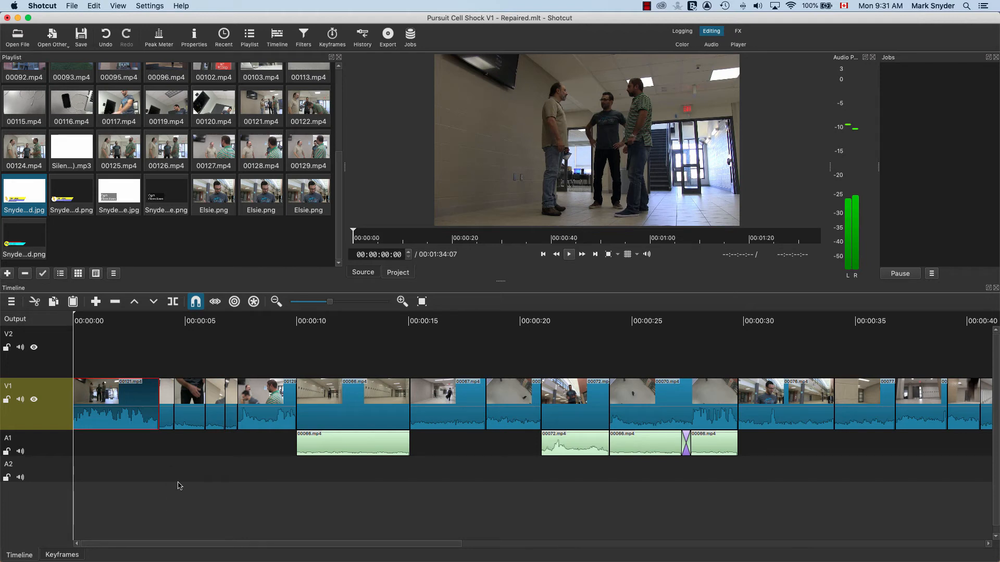
key("minus")
key("minus")
key("minus")
key("minus")
key("minus")
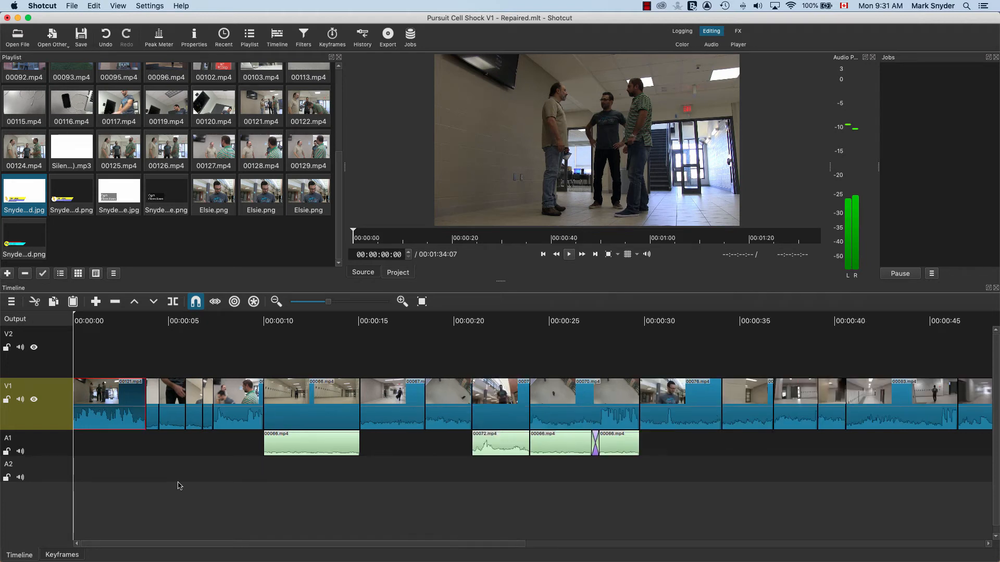
key("minus")
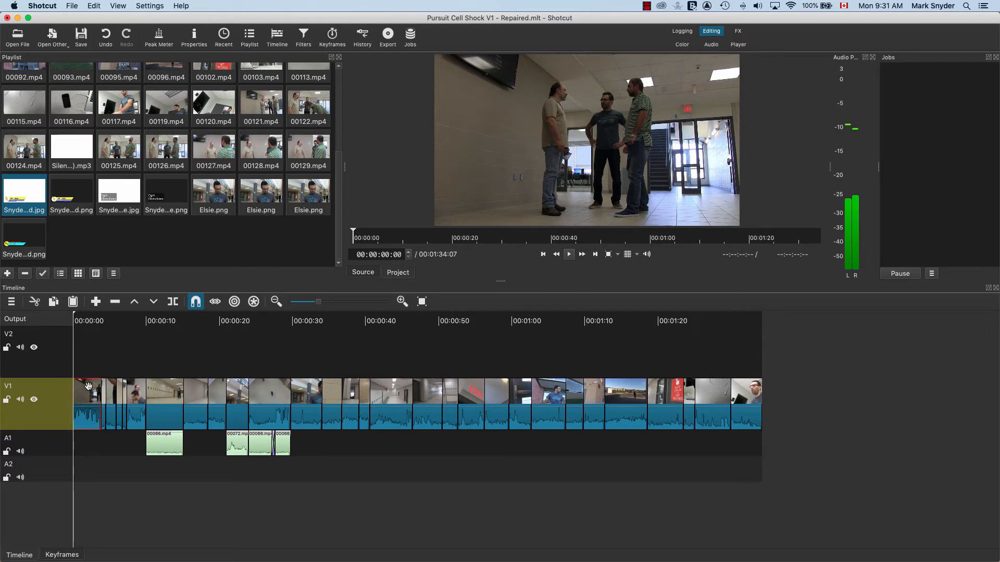
left_click(102, 365)
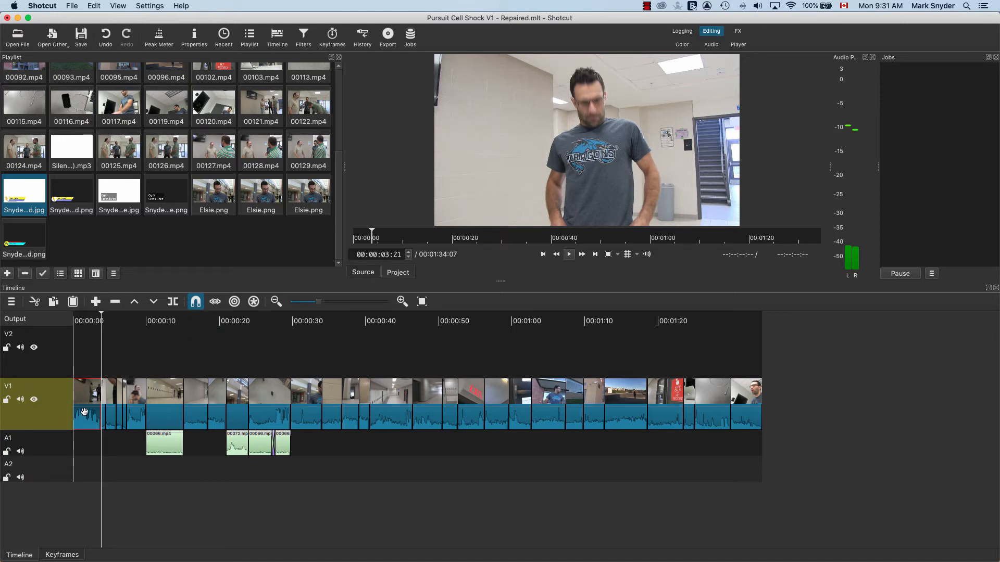
left_click(739, 427, "shift")
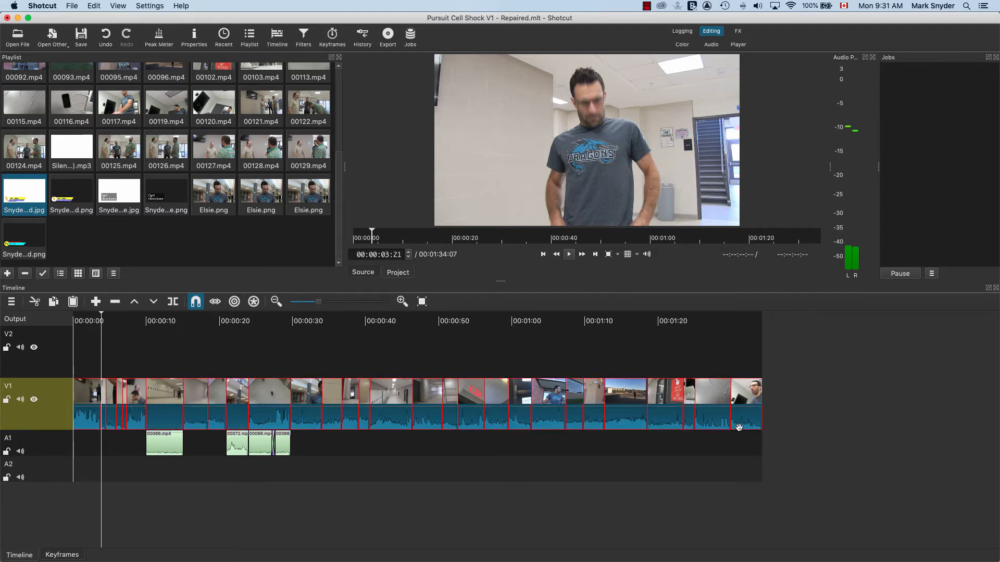
left_click(168, 451)
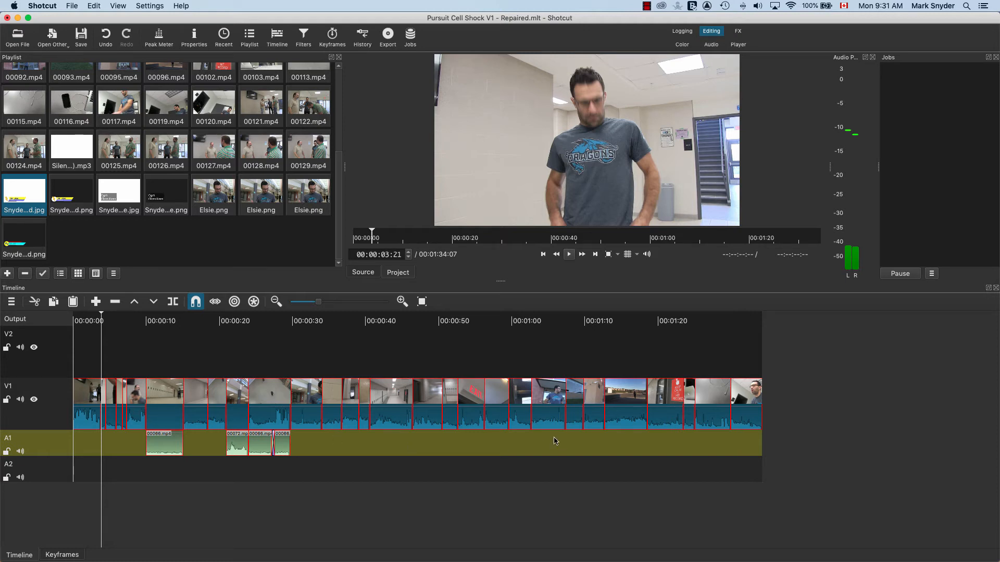
Move the V1 clip that starts at about 30 seconds straight up onto the V2 track
left_click(269, 398)
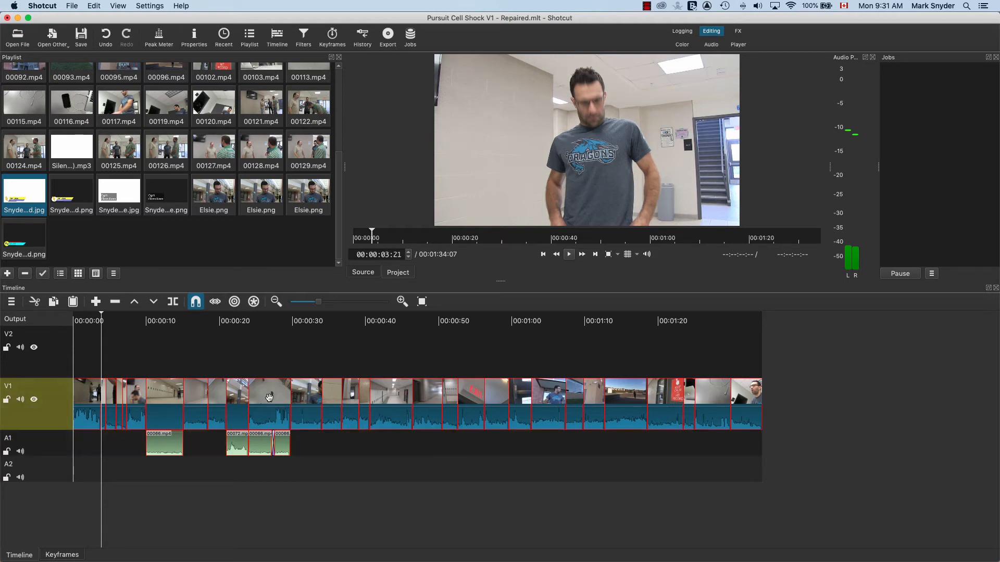
left_click(373, 473)
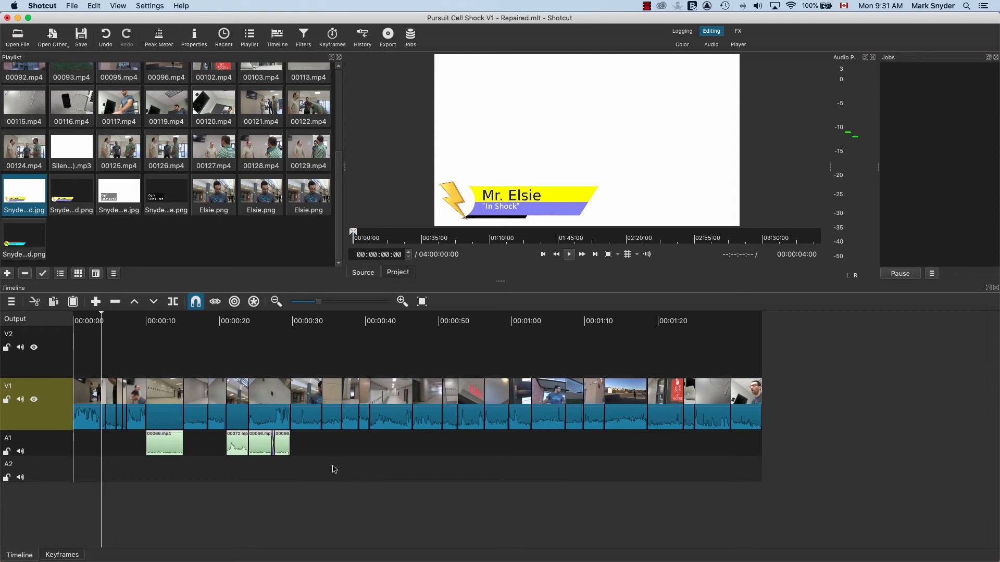
left_click_drag(302, 393, 310, 366)
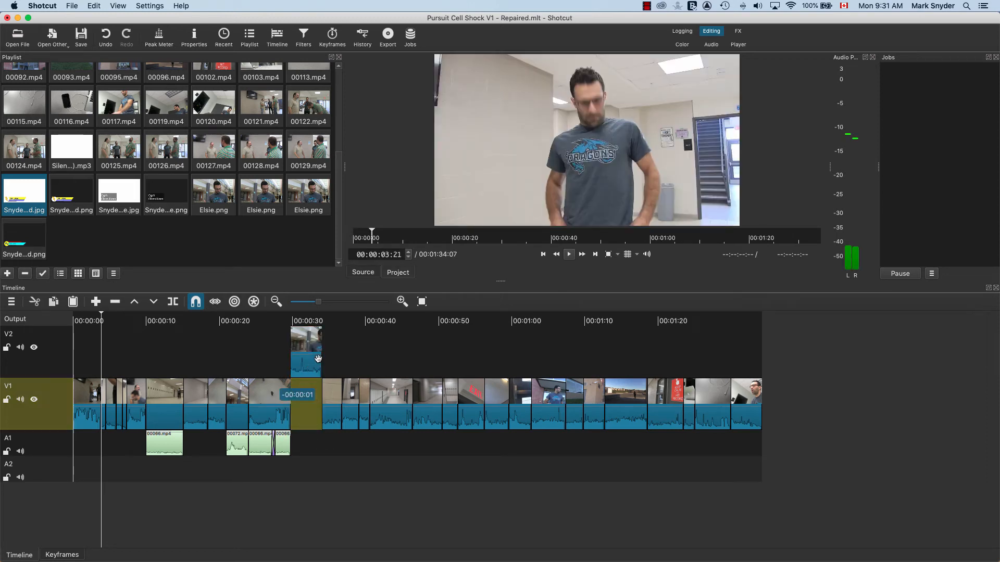
Shift all V1 clips together with the V2 clip about 17 seconds later to open a gap at the timeline's start
left_click(86, 401)
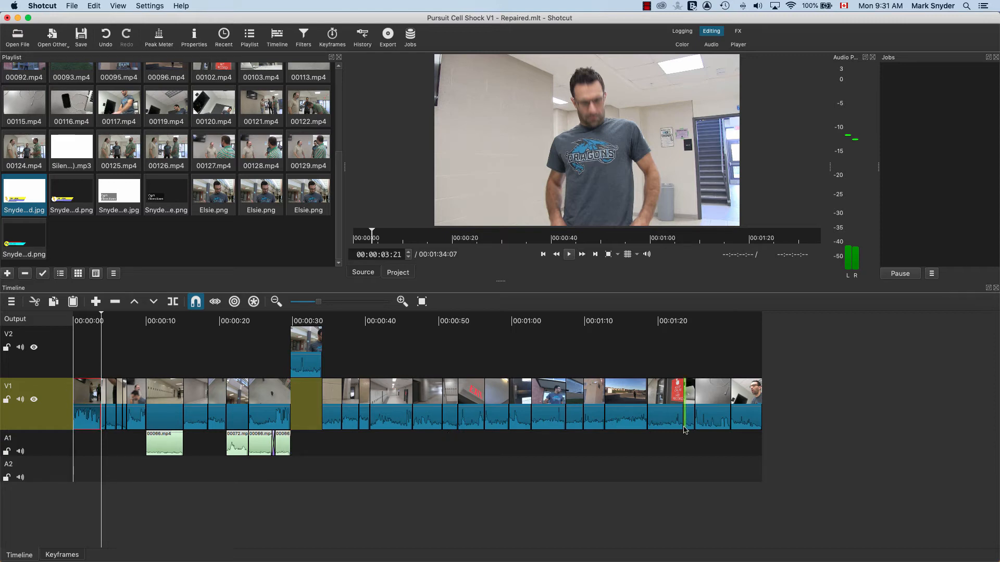
left_click(742, 418, "shift")
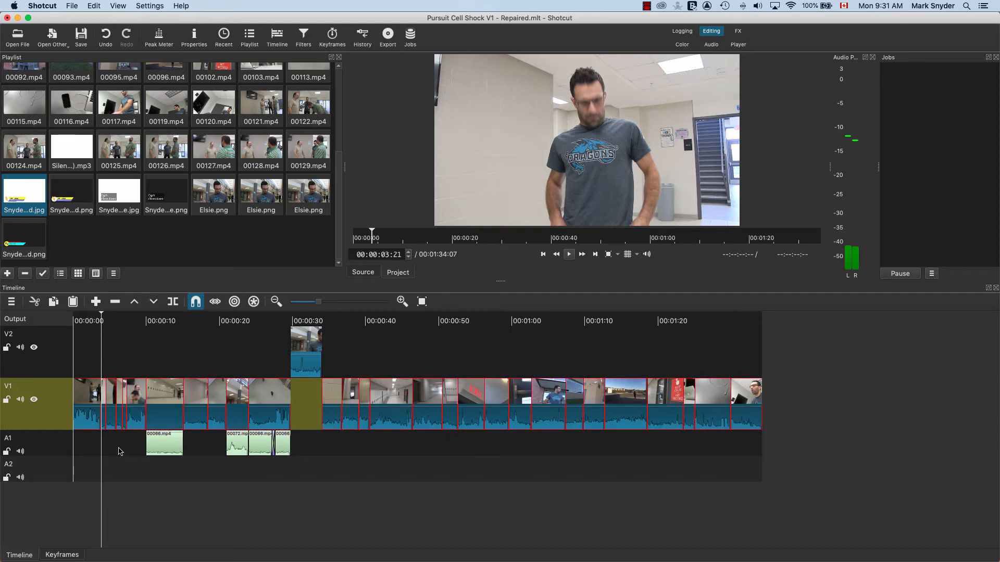
left_click(310, 361)
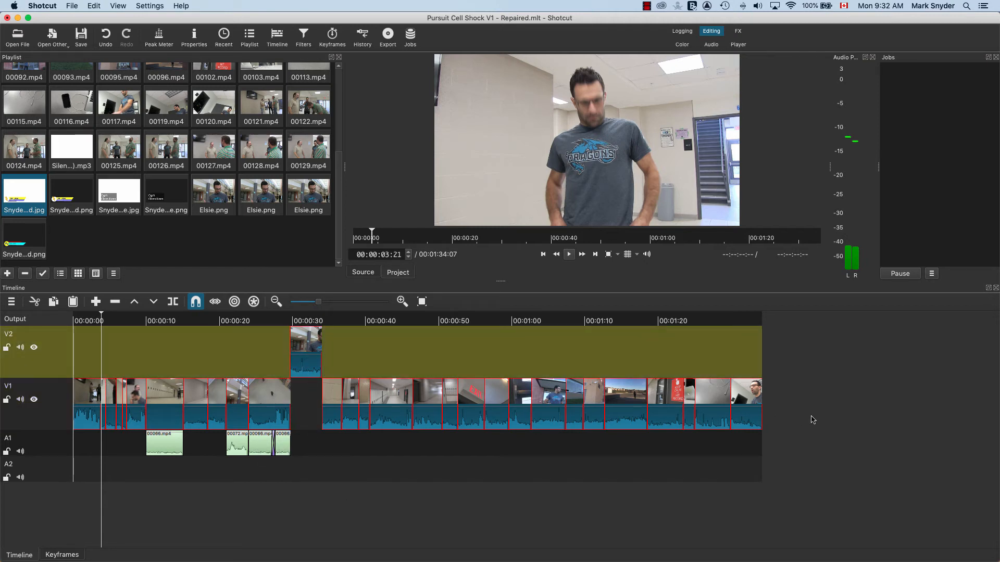
left_click(166, 398)
left_click_drag(166, 398, 292, 399)
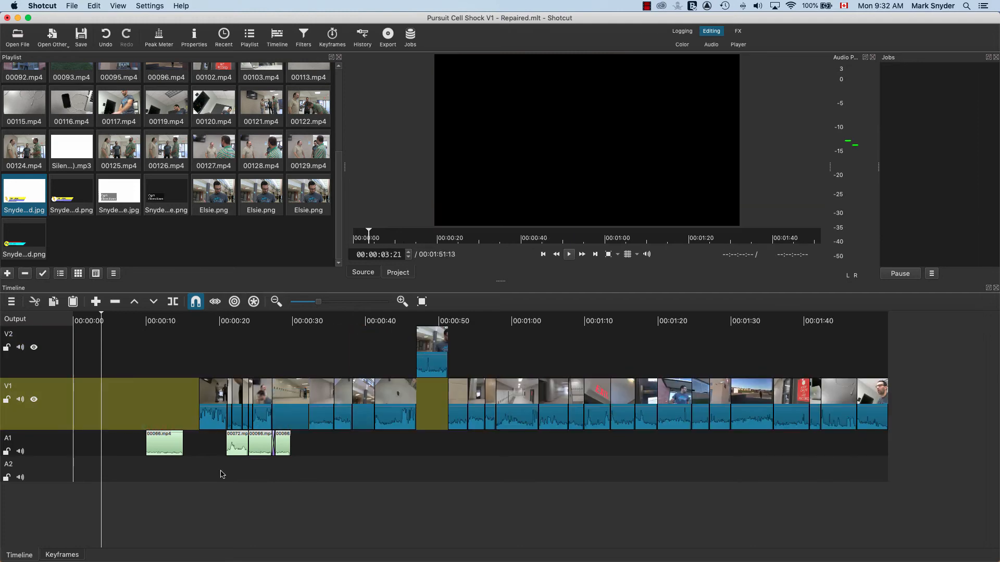
Delete all four audio clips from the A1 track
left_click(222, 474)
left_click(155, 447)
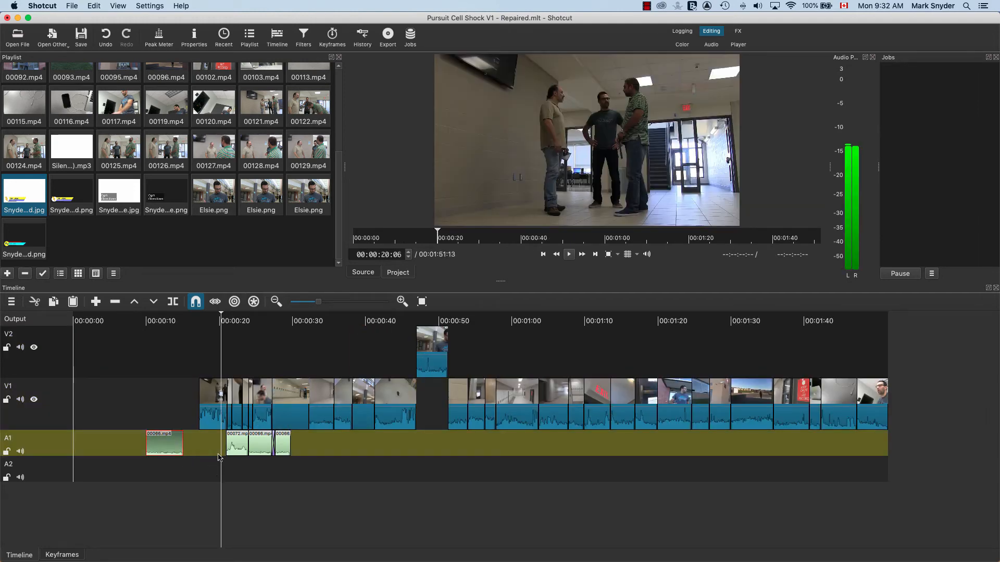
left_click(241, 446, "shift")
left_click(263, 445, "shift")
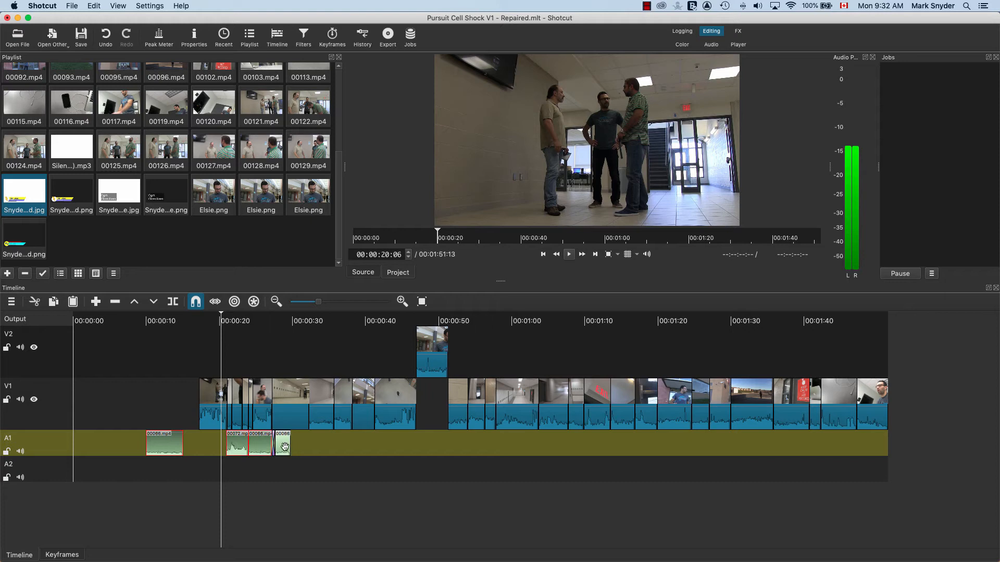
left_click(285, 446, "shift")
key("Delete")
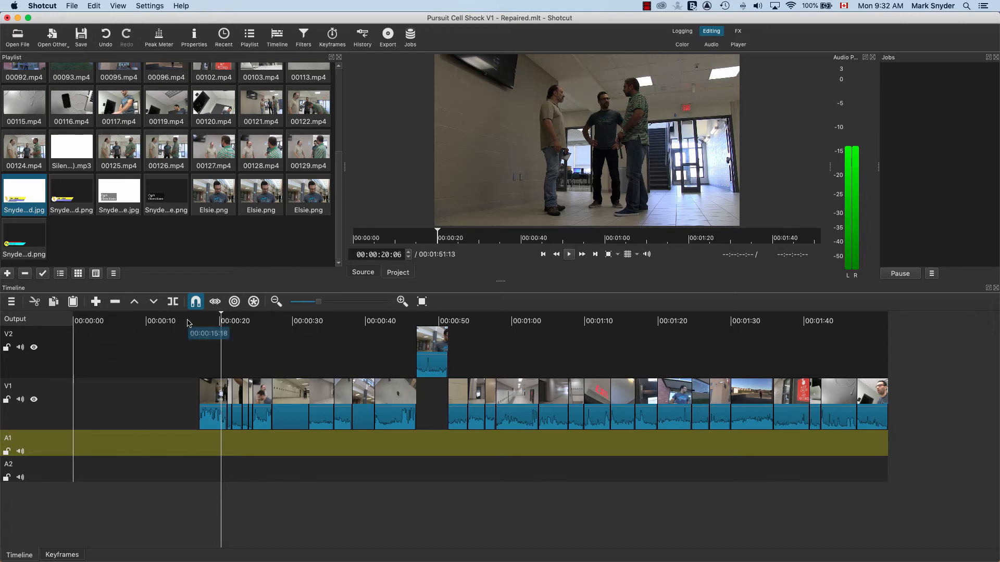
Open the newer title image, ending in "Title (1).jpg", from the _Cell Shock Pursuit Video folder and add it to the playlist
left_click(85, 321)
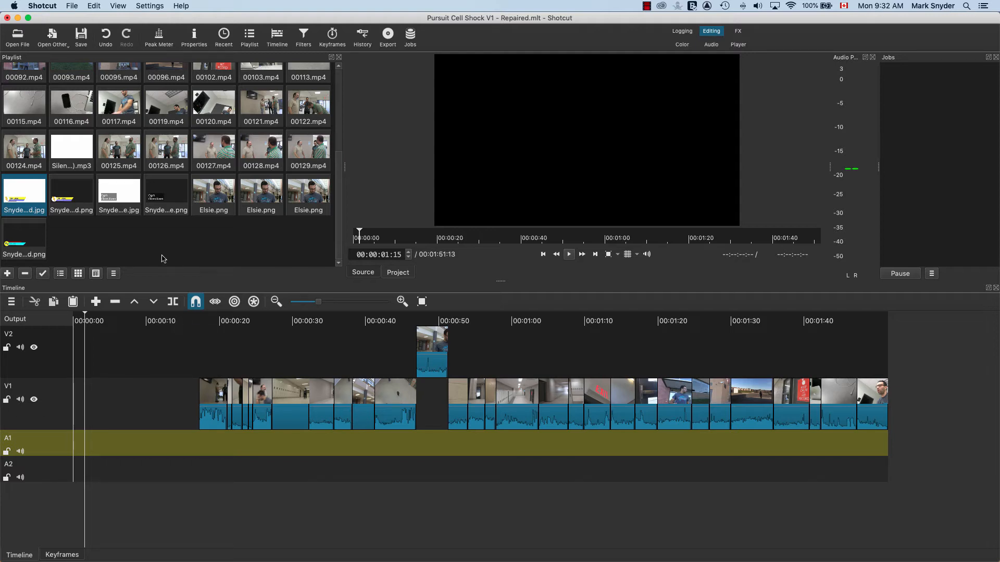
left_click(18, 37)
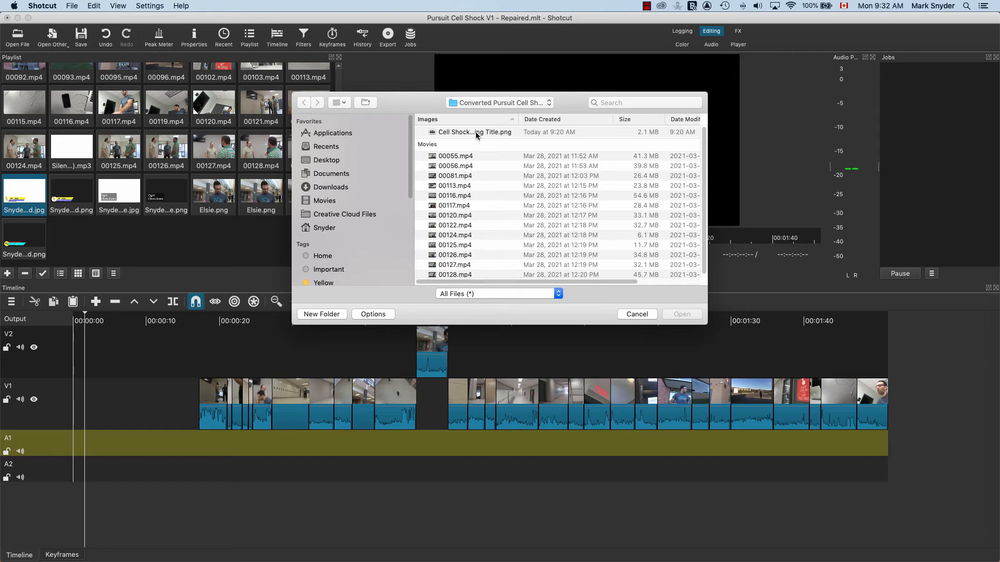
scroll(499, 170, "down", 1)
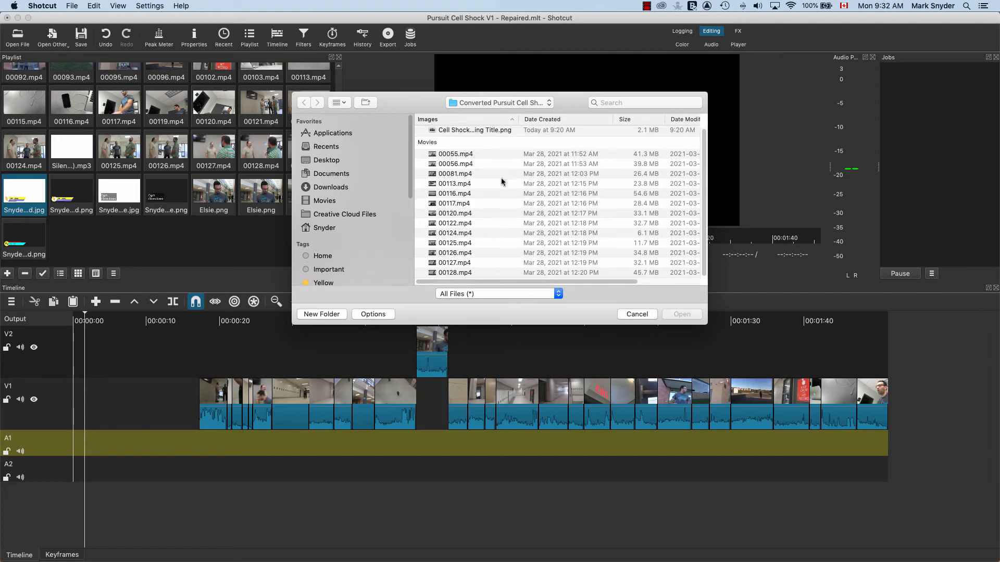
left_click(535, 103)
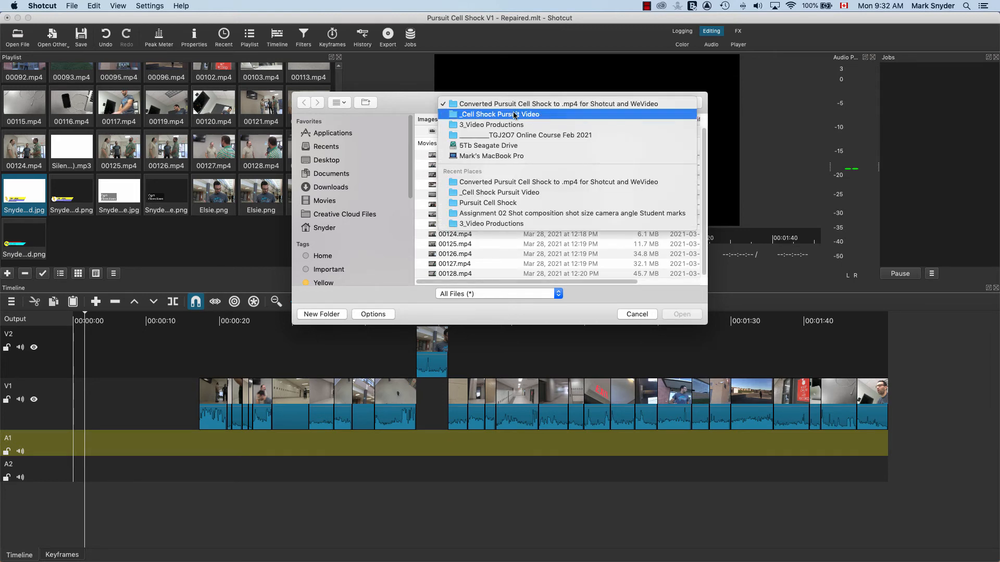
left_click(514, 115)
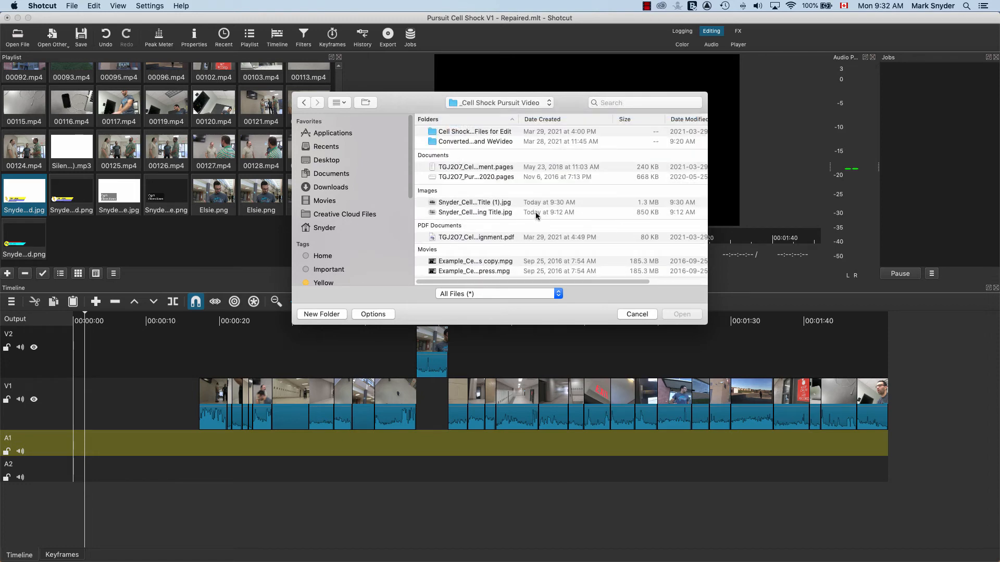
left_click(488, 204)
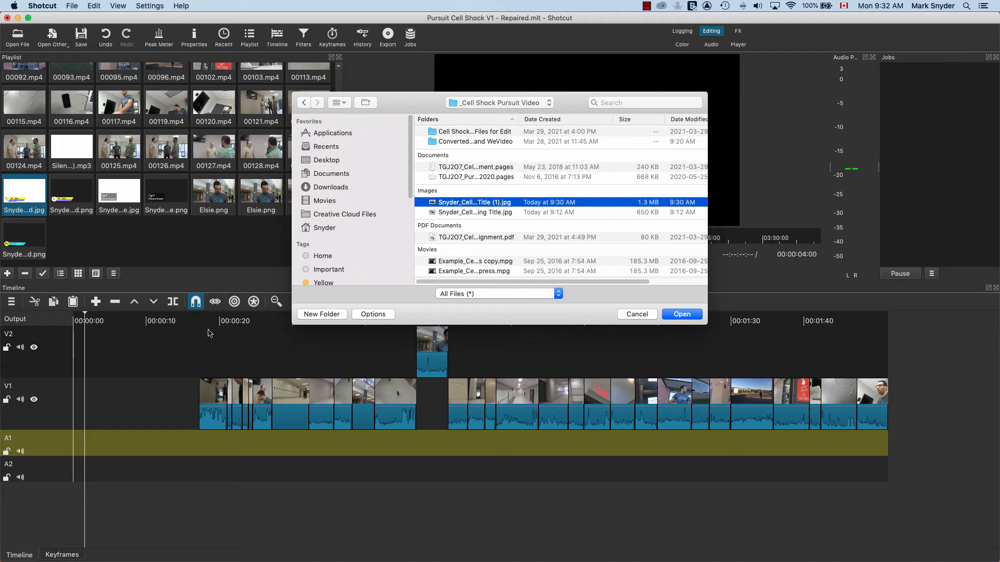
key("Return")
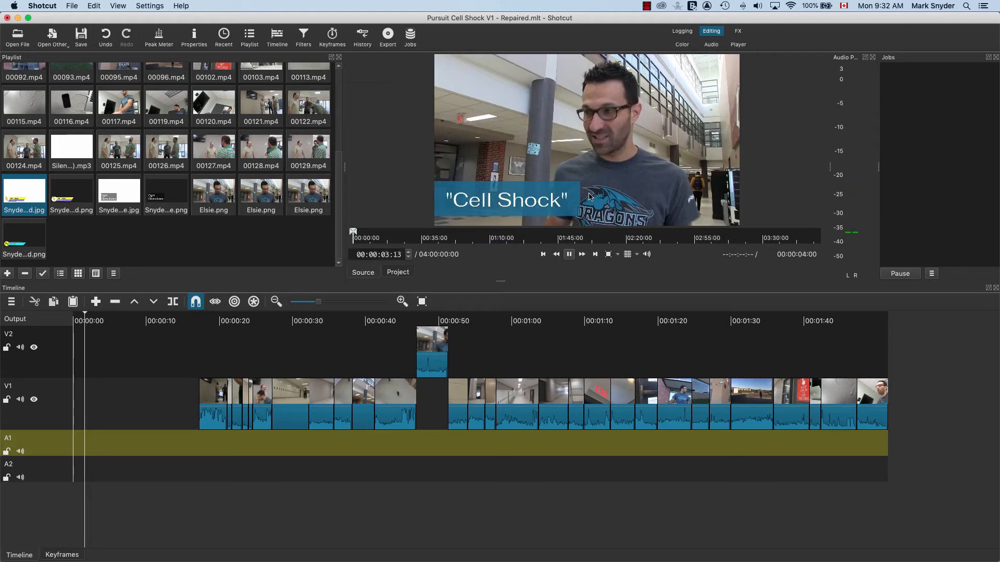
left_click_drag(510, 203, 135, 243)
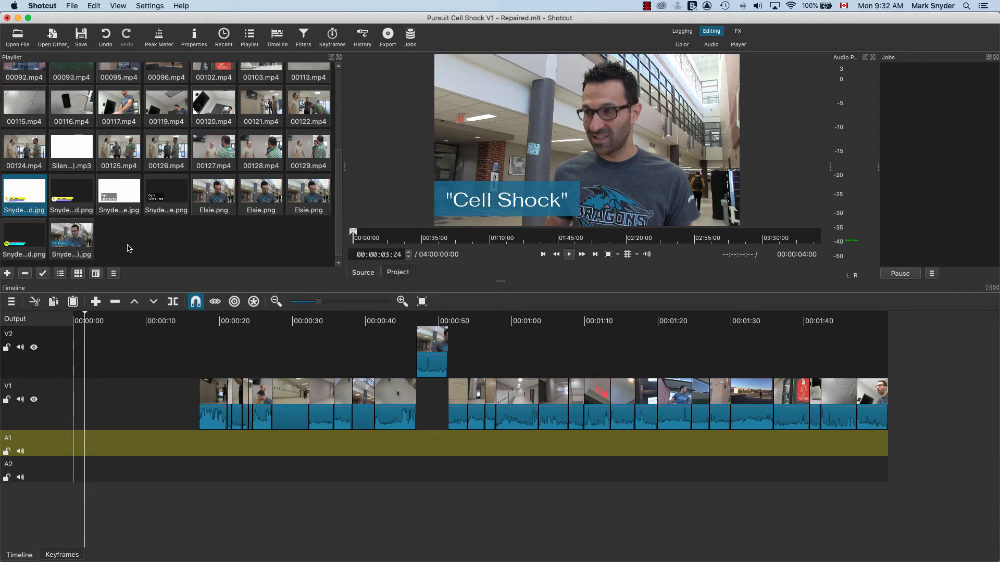
Place the "Cell Shock" title image from the playlist on V1, in the gap near the timeline's start
left_click(82, 240)
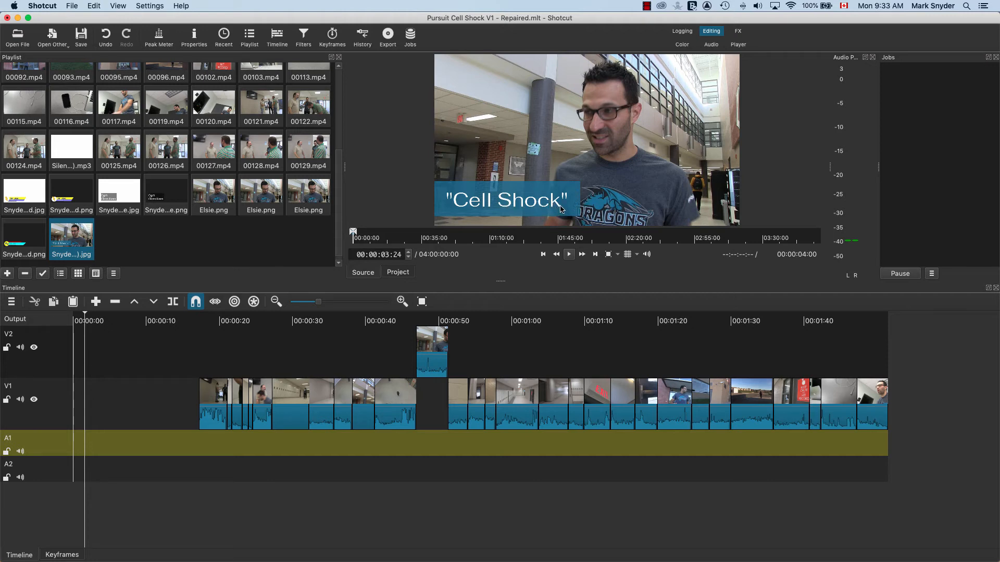
left_click_drag(71, 242, 130, 423)
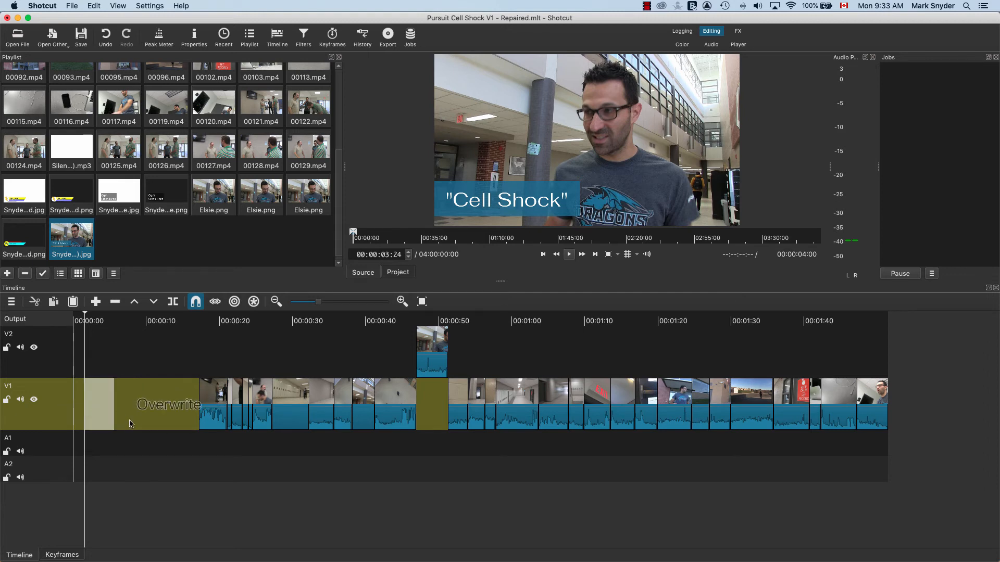
left_click_drag(216, 365, 215, 365)
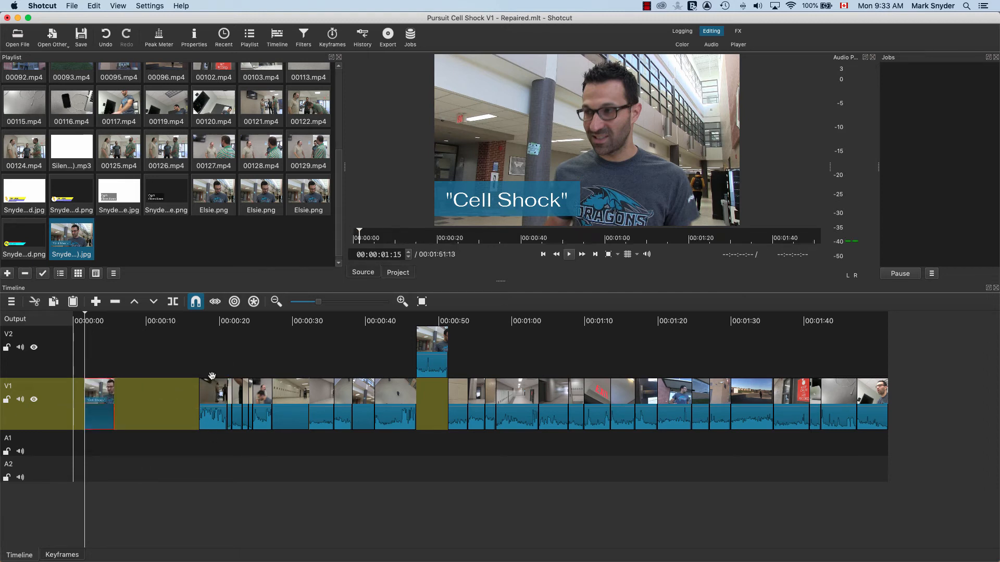
Try to delete the small gap before the title clip on V1, and undo the deletion
left_click(78, 402)
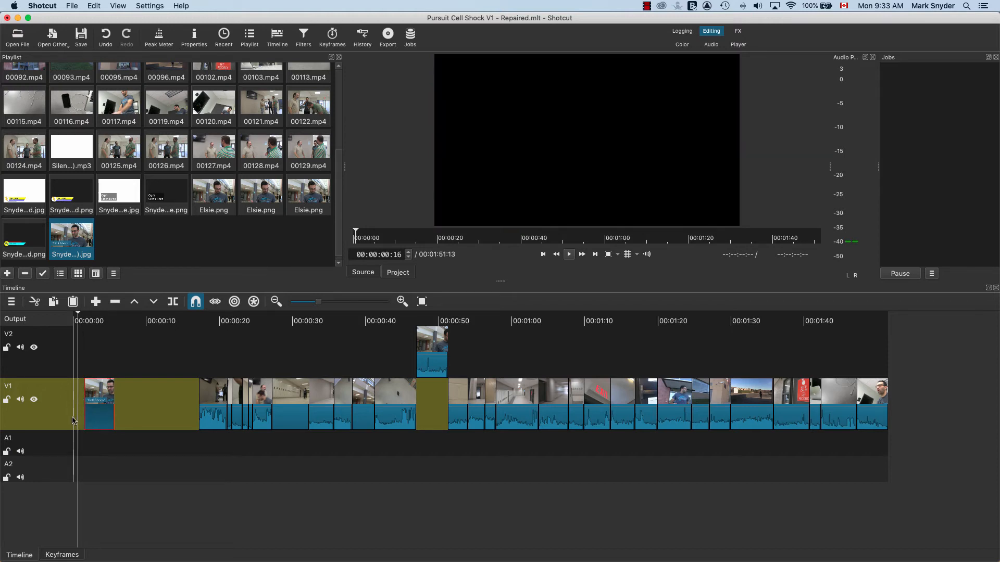
key("Delete")
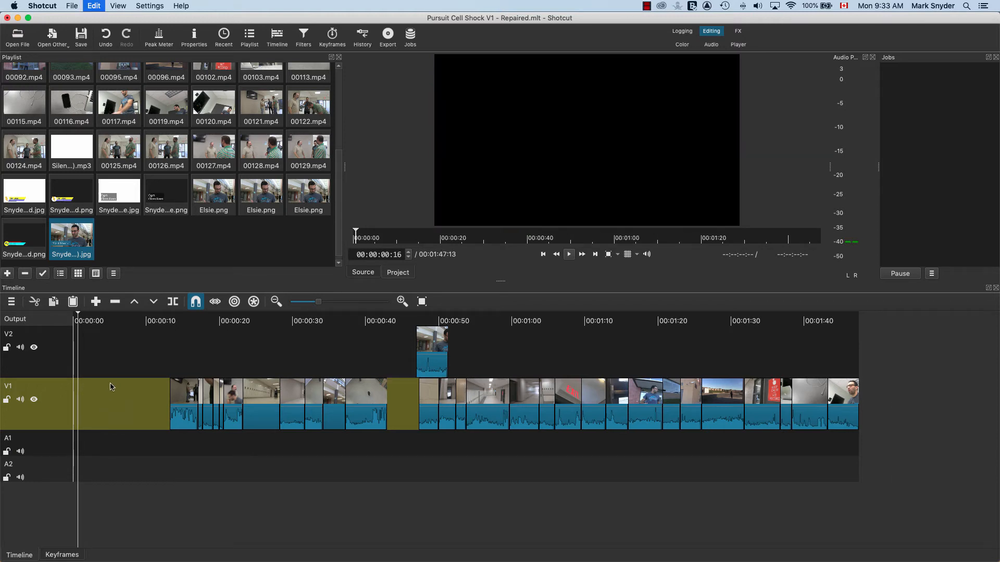
key("super+z")
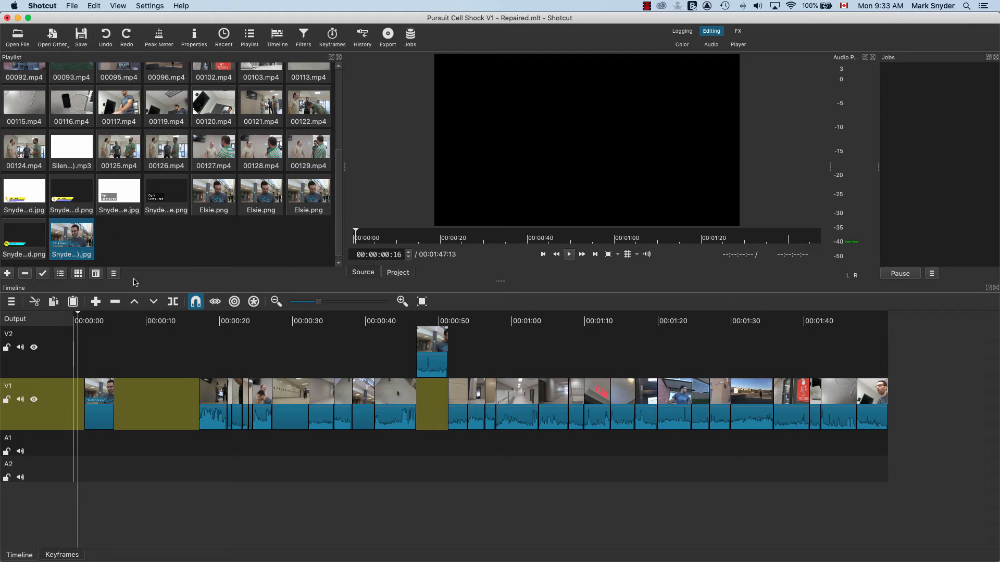
Move the title clip to the very start of V1 and play it back
left_click_drag(76, 399, 76, 399)
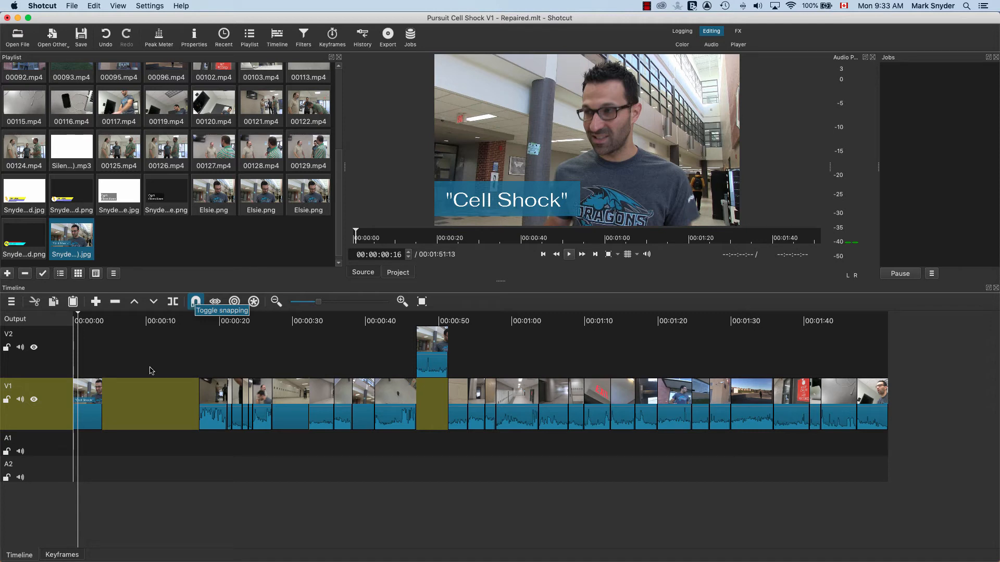
key("space")
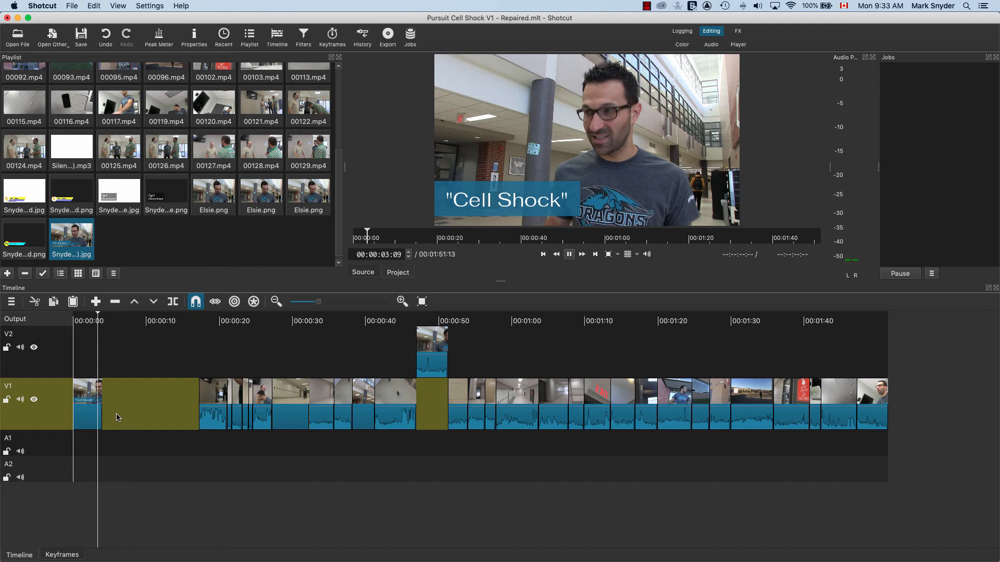
key("space")
left_click(139, 320)
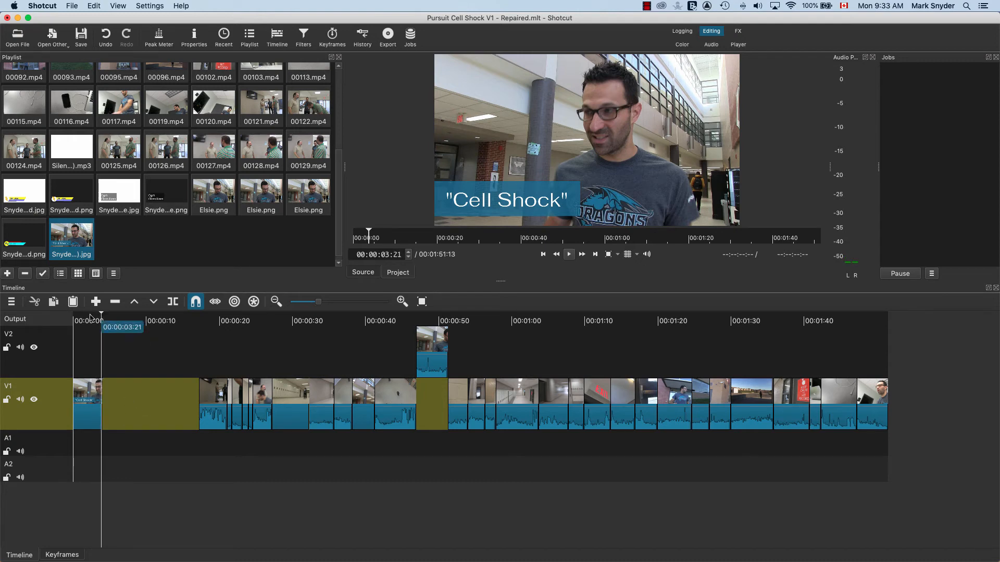
Try removing the V1 gap between the title clip and the footage, and undo the removal
left_click(155, 414)
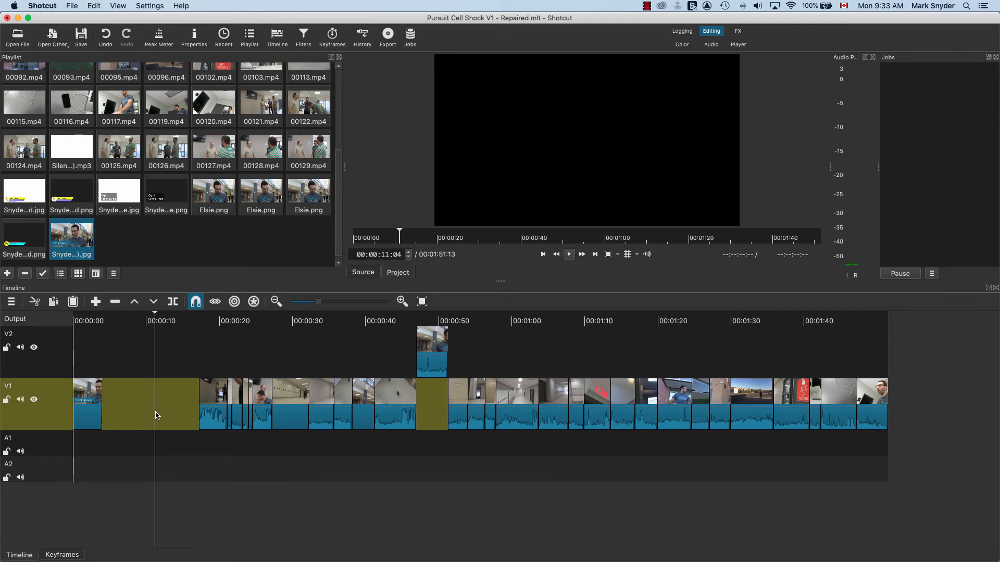
right_click(154, 416)
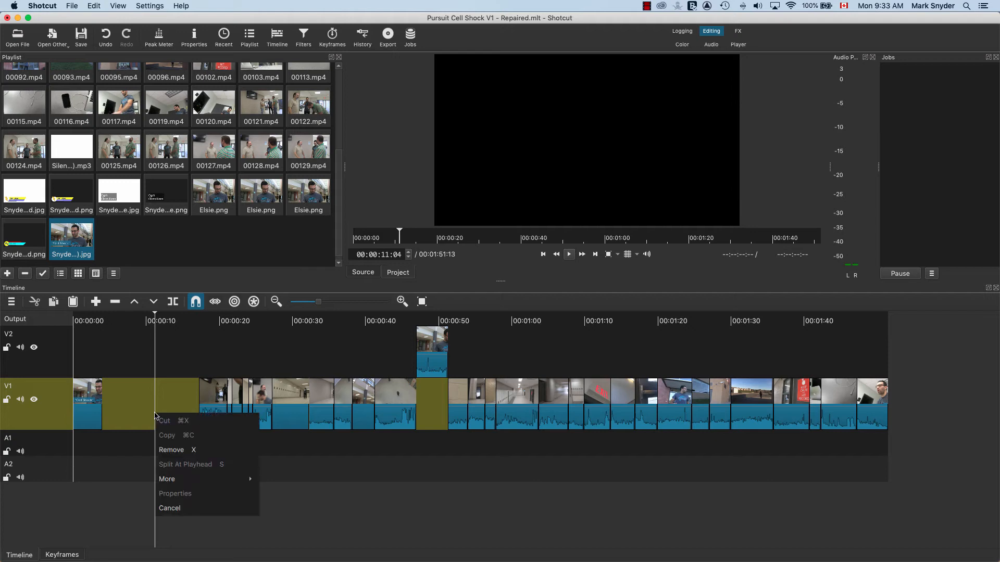
left_click(174, 451)
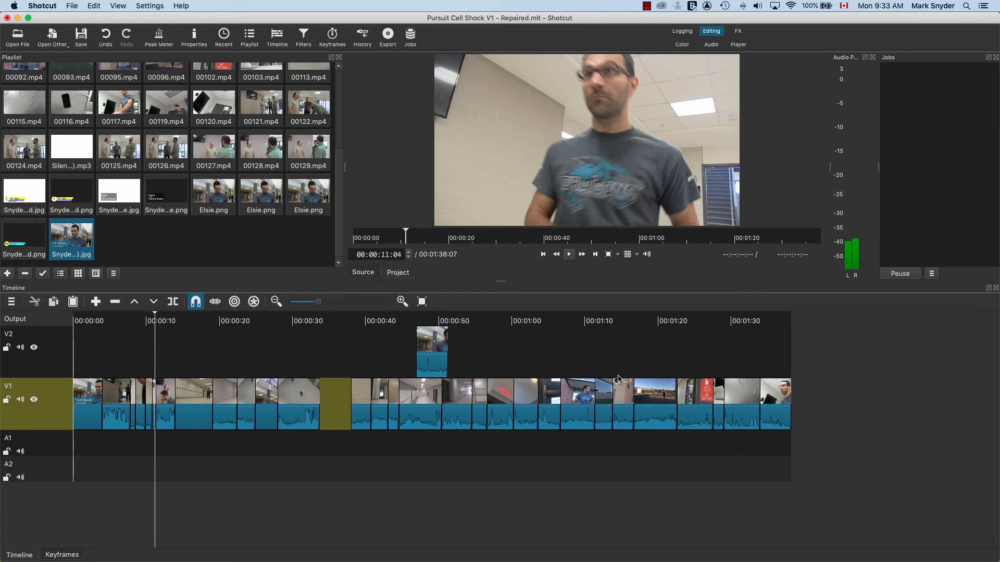
key("super+z")
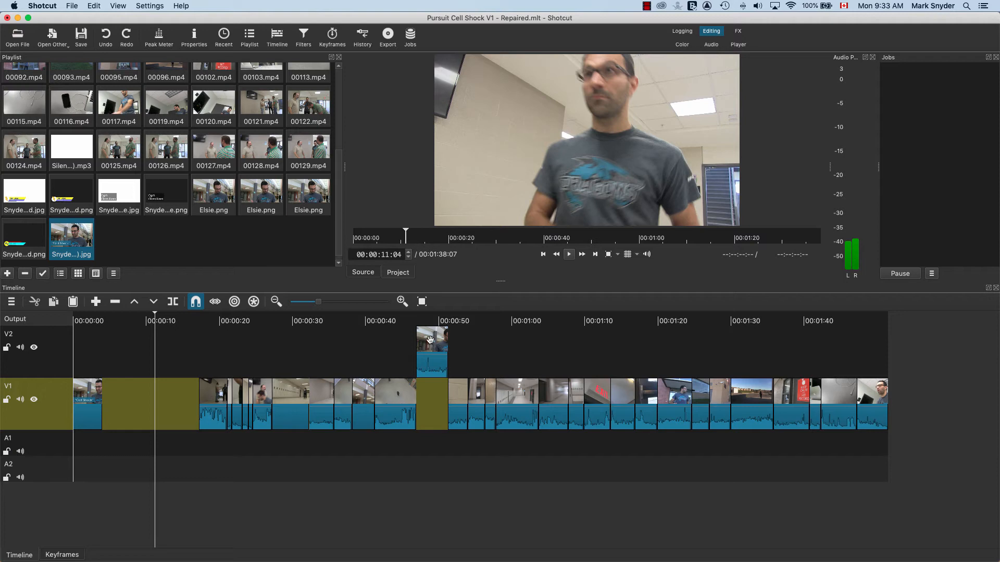
Shift all the footage clips on V1 together with the V2 clip about 4 seconds earlier, leaving the title clip in place
left_click(217, 398)
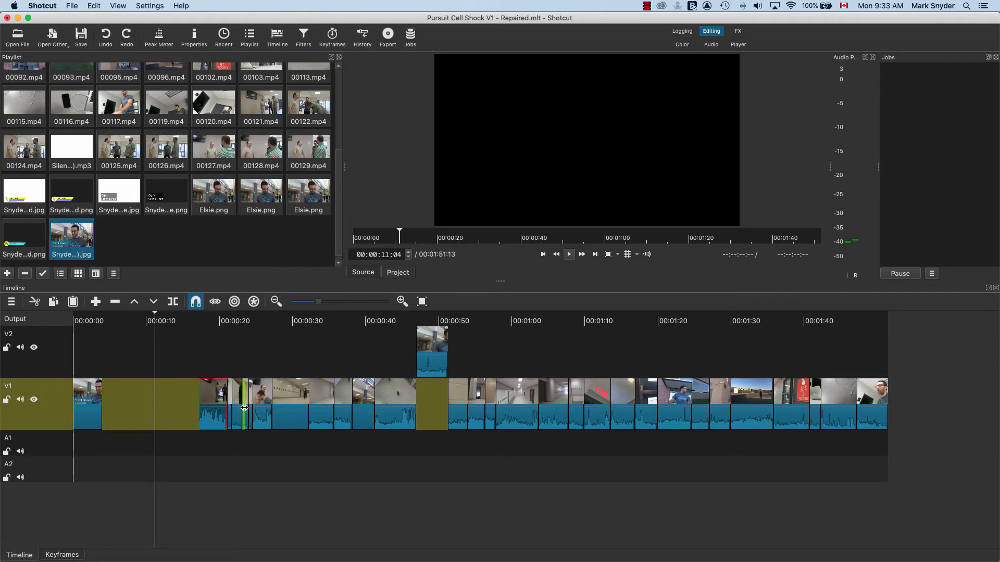
left_click(874, 397, "shift")
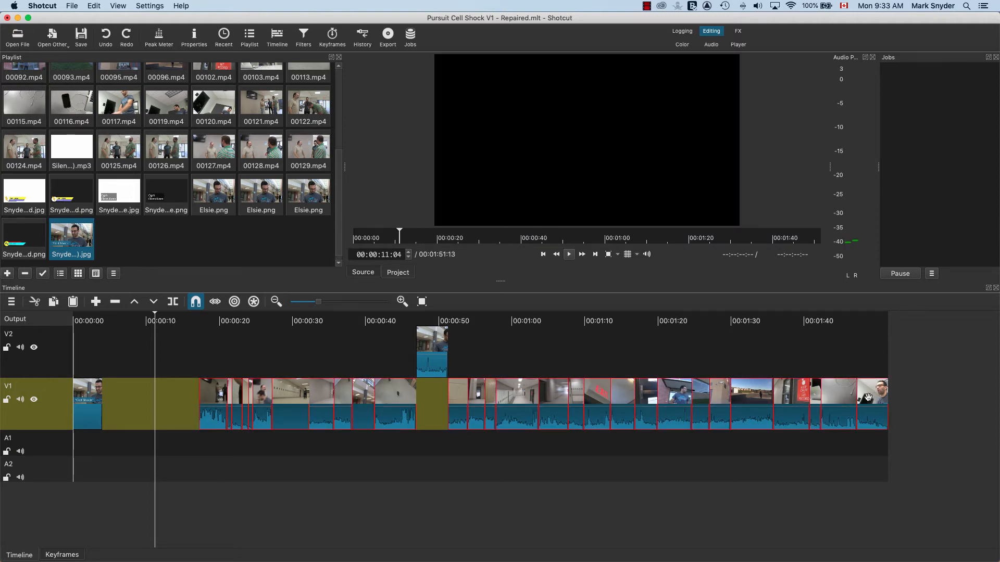
left_click(426, 348, "shift")
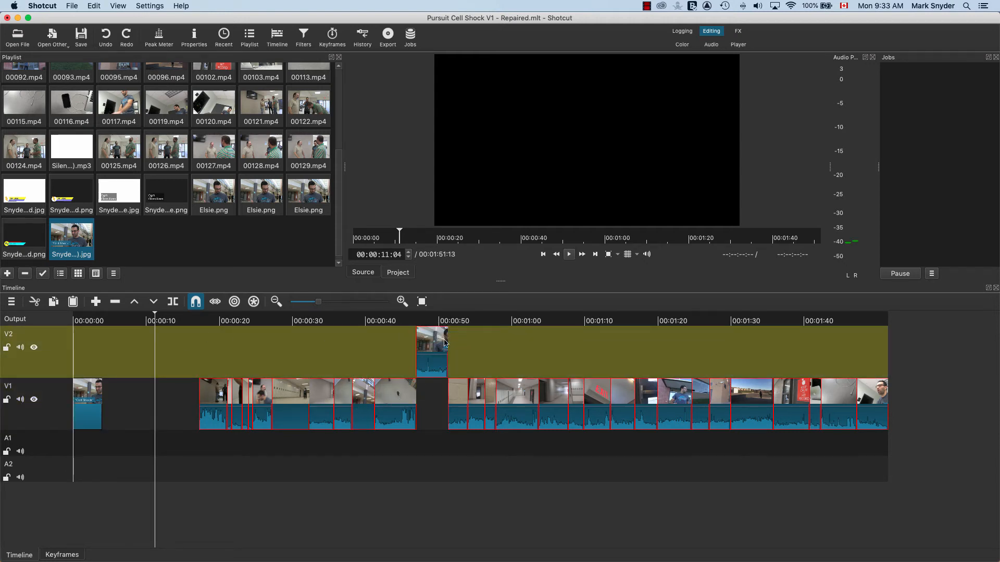
left_click(296, 399, "shift")
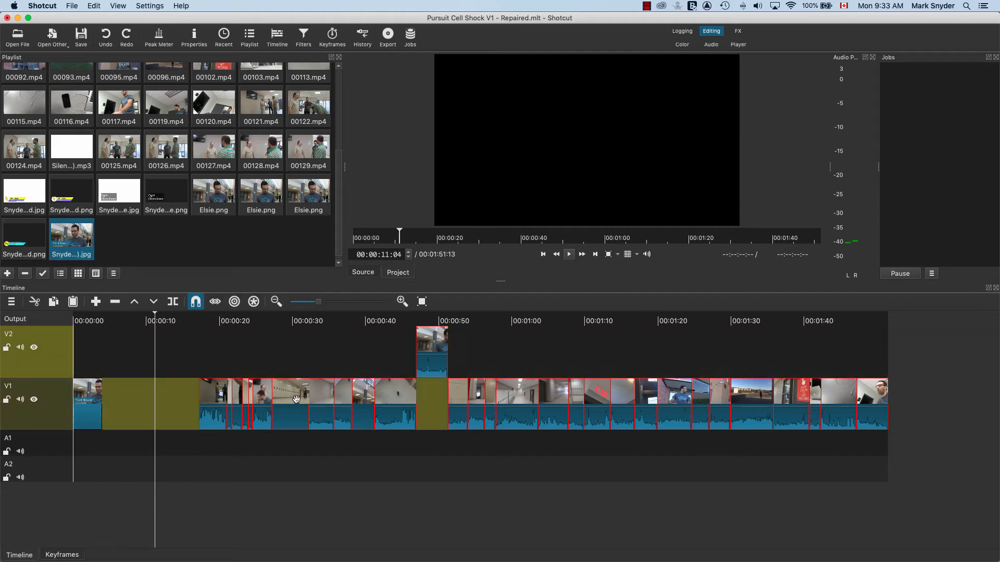
left_click_drag(295, 398, 255, 394)
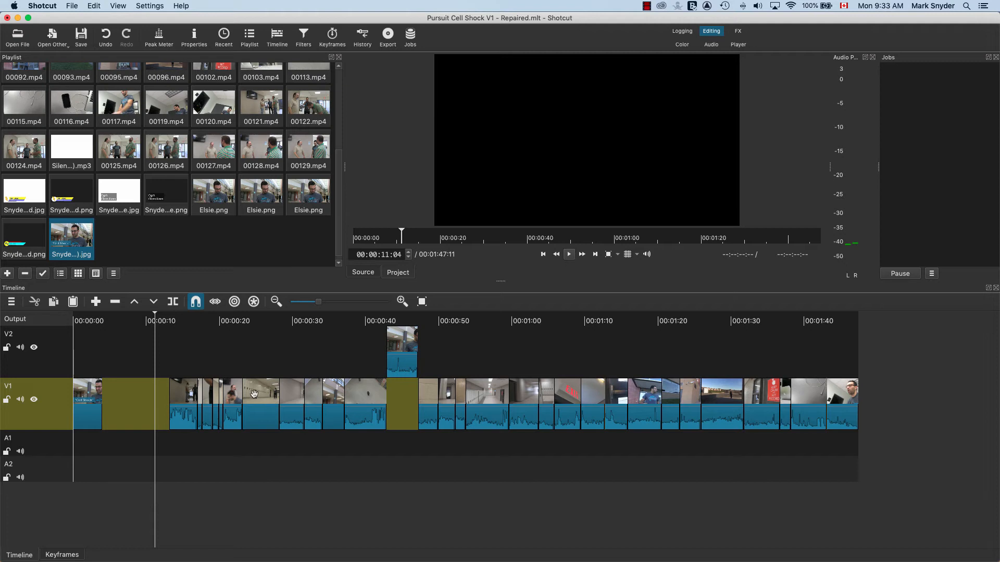
Move all the V1 footage clips and the V2 clip up against the end of the title clip, closing the gap
left_click(189, 395)
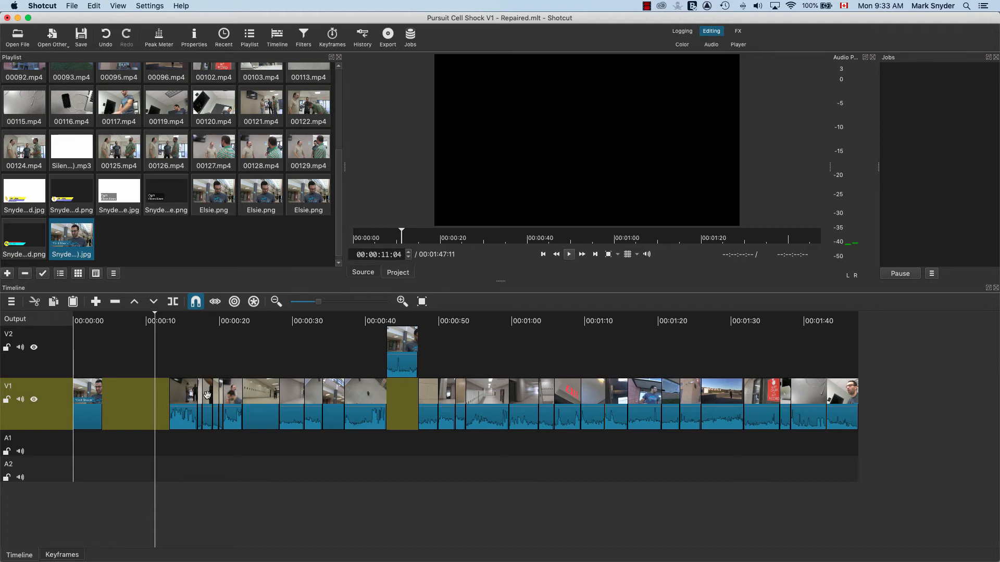
left_click(837, 401, "shift")
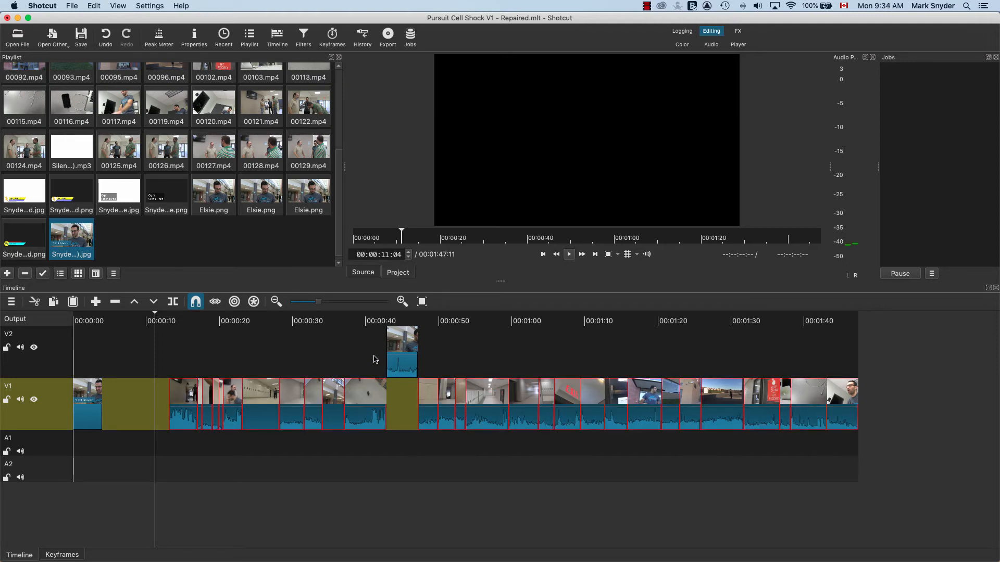
left_click(391, 364, "super")
left_click_drag(259, 401, 128, 407)
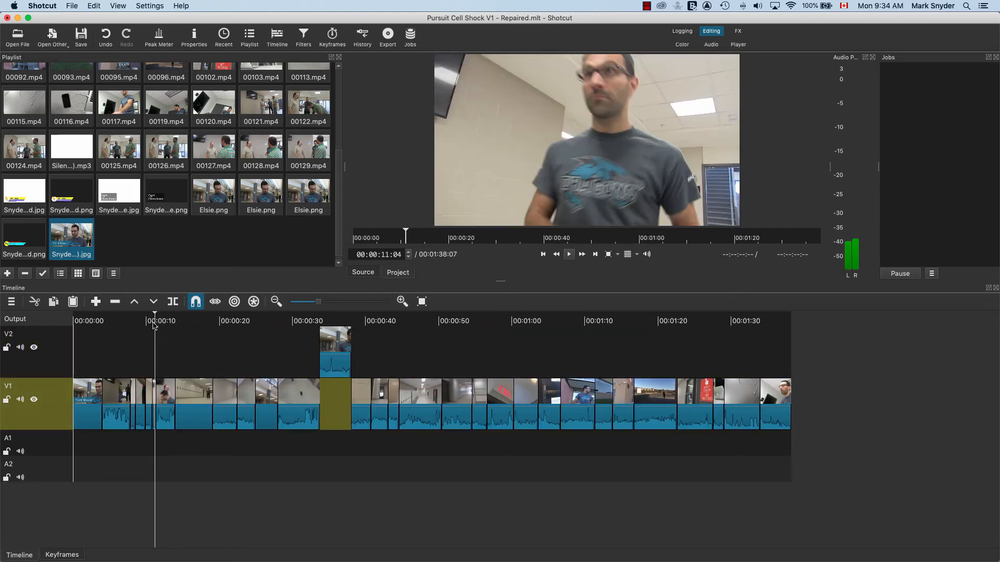
Play the timeline from near the start to check the cut from the title clip to the footage
left_click_drag(153, 325, 83, 332)
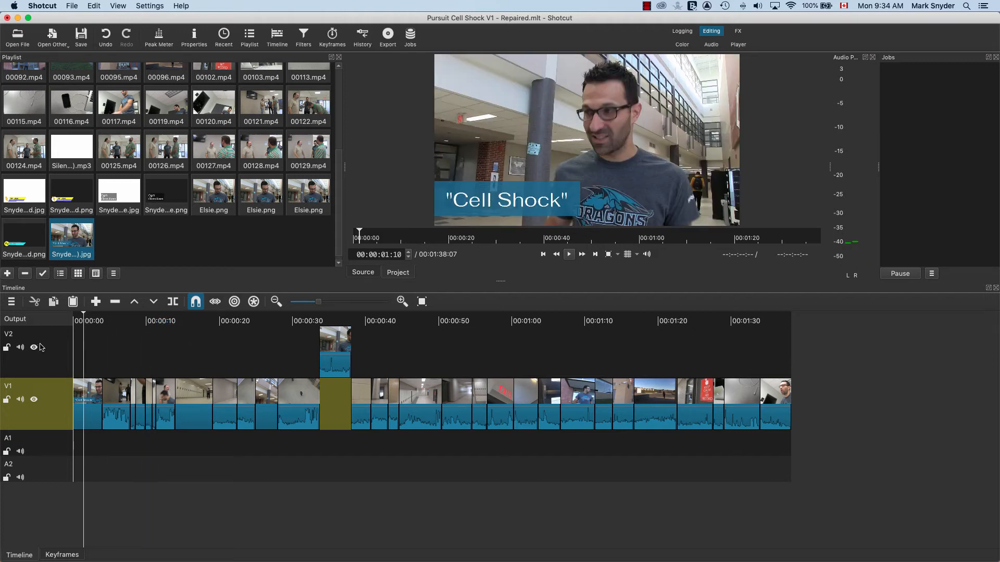
left_click(75, 323)
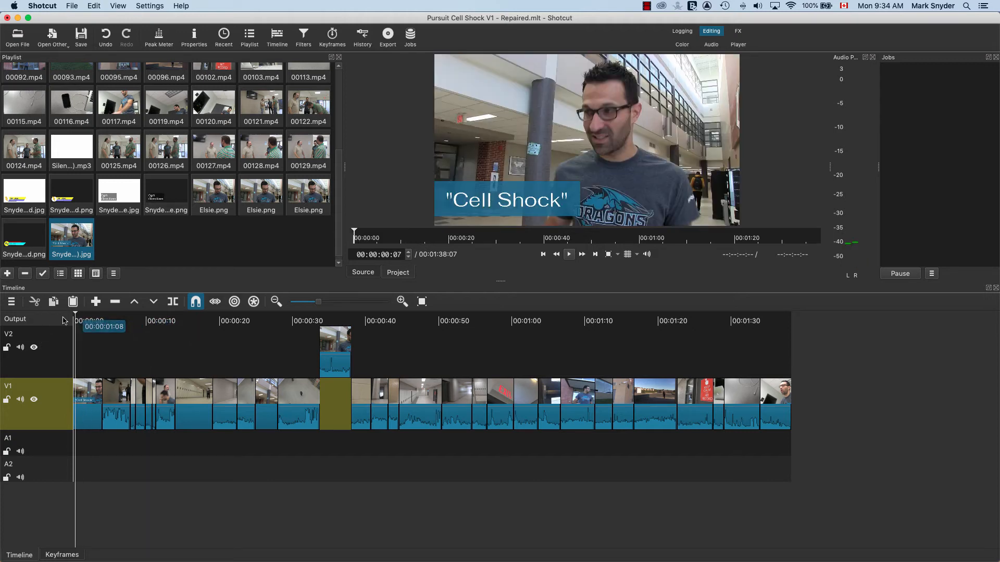
key("space")
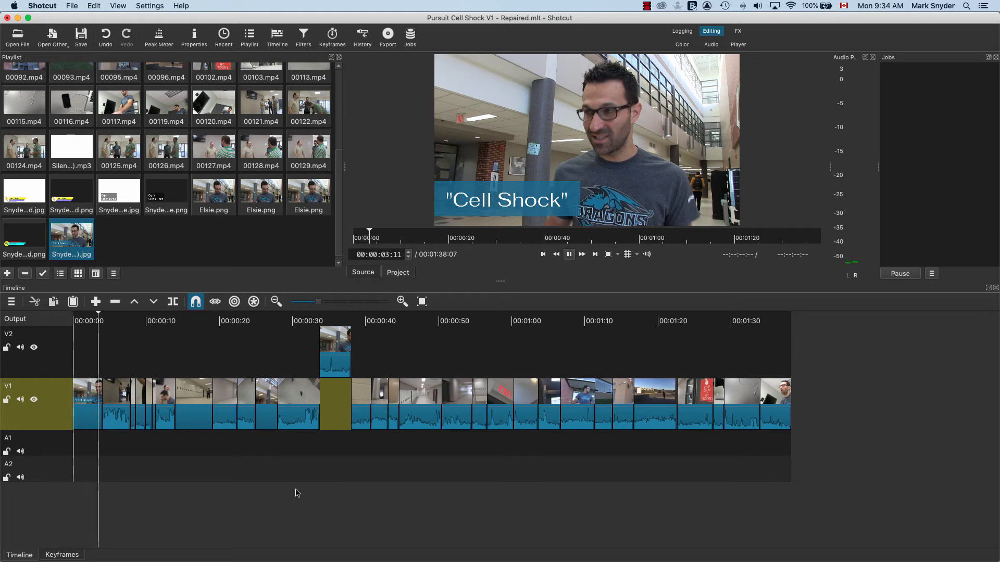
key("space")
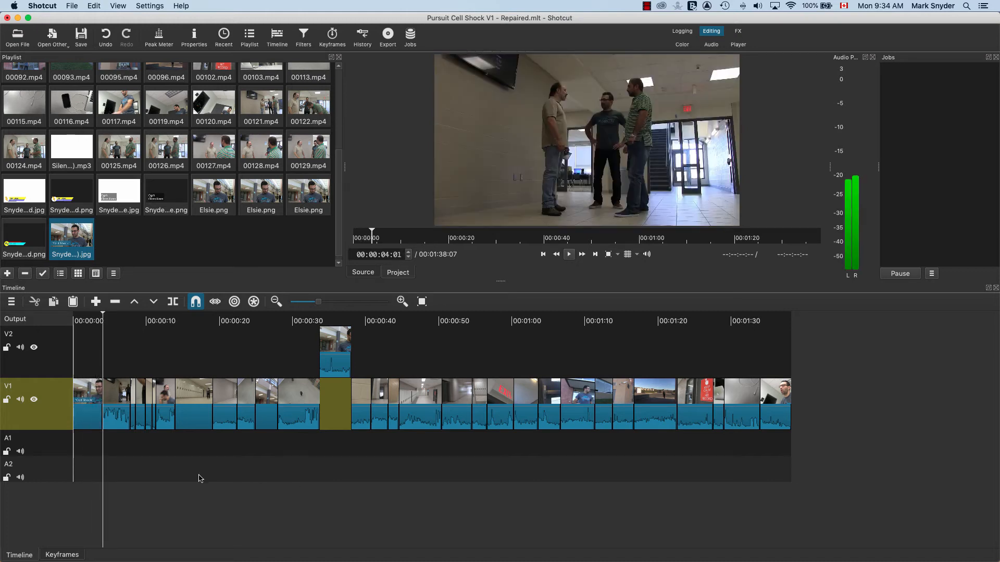
Inspect the title clip's properties, including its duration, and close them
left_click(92, 393)
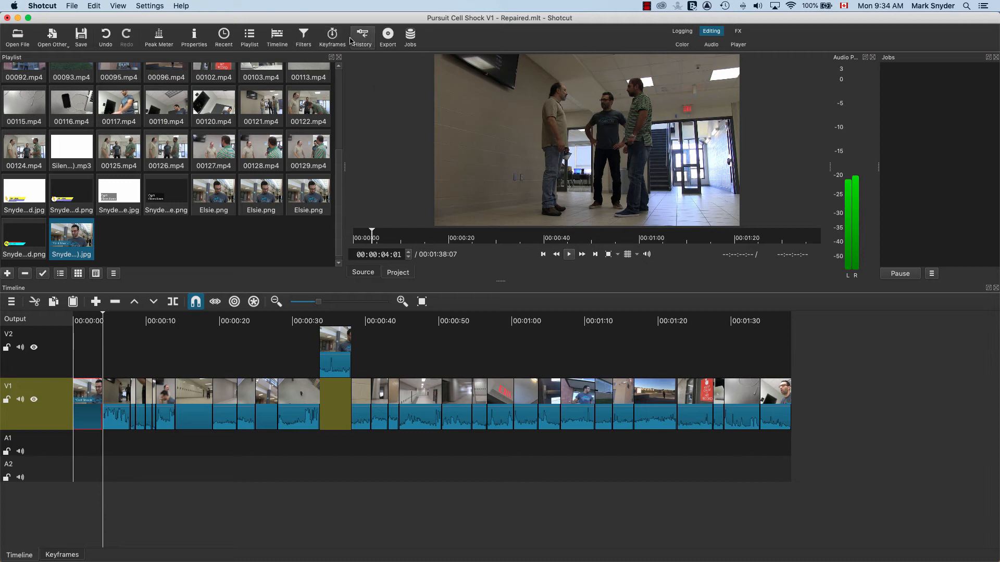
right_click(88, 395)
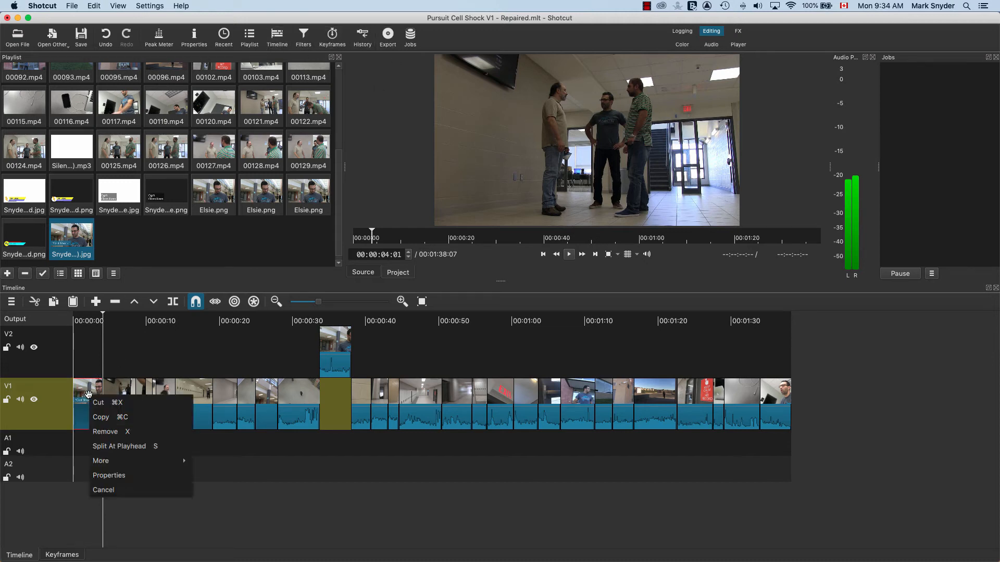
left_click(113, 475)
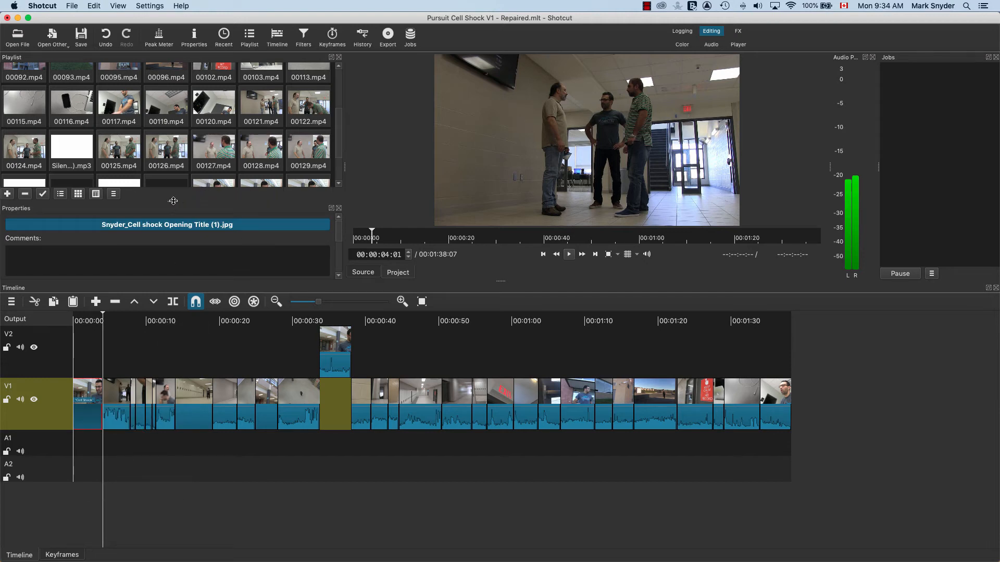
left_click_drag(174, 201, 165, 125)
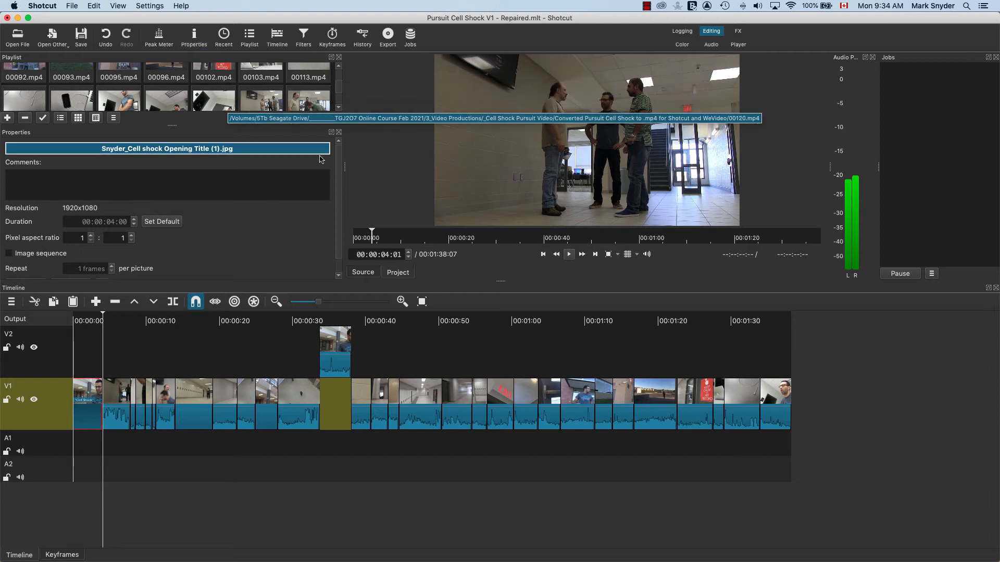
left_click(193, 37)
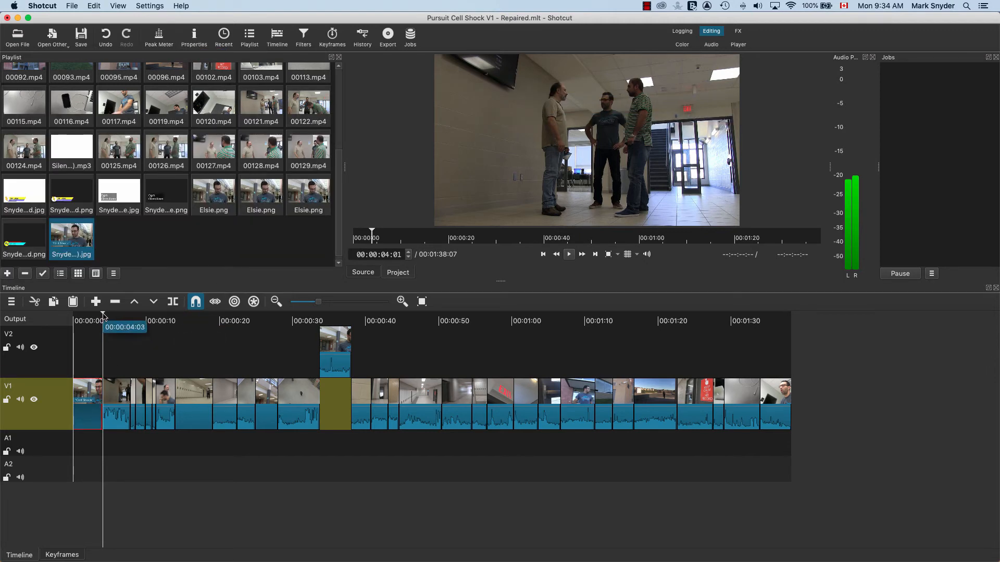
Add a Fade In Video filter to the title clip at the timeline's start, with a duration of 00:00:00:15
left_click(79, 319)
left_click_drag(79, 321, 66, 320)
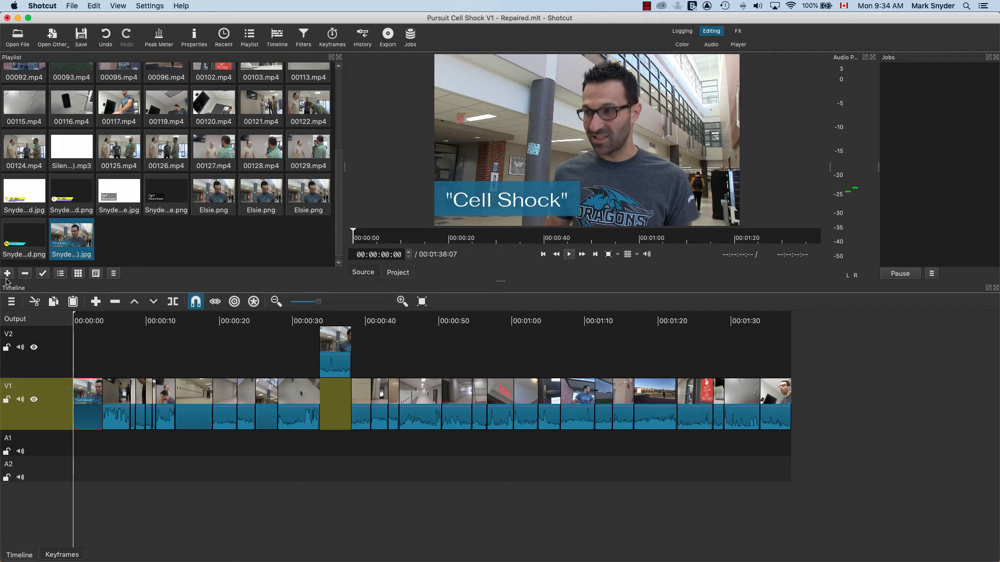
left_click(303, 37)
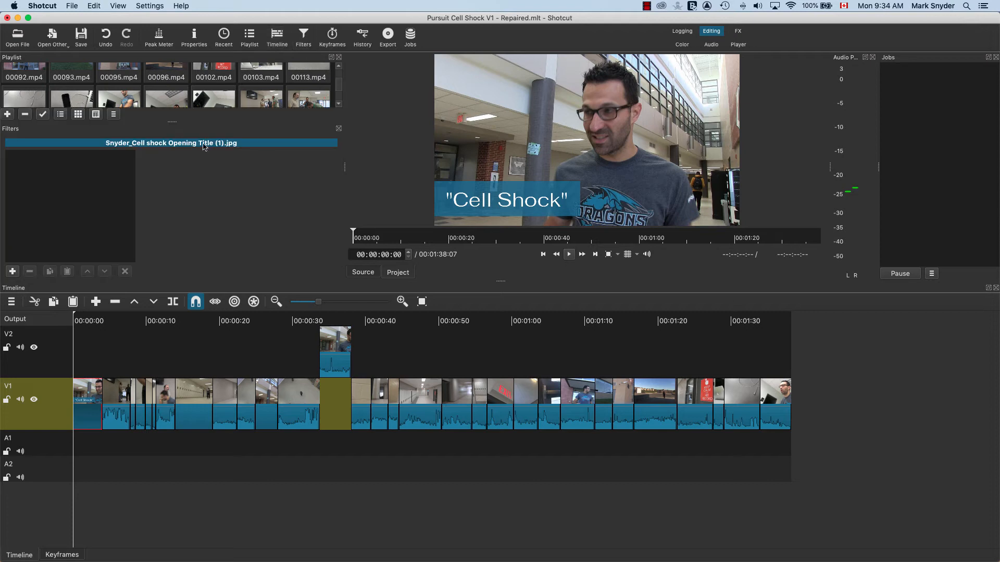
left_click(13, 271)
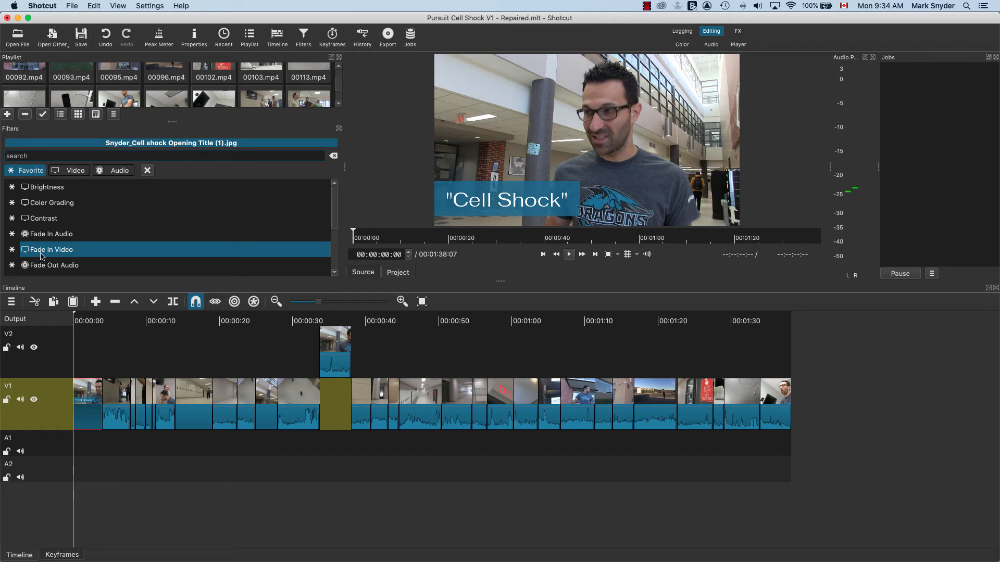
left_click(61, 250)
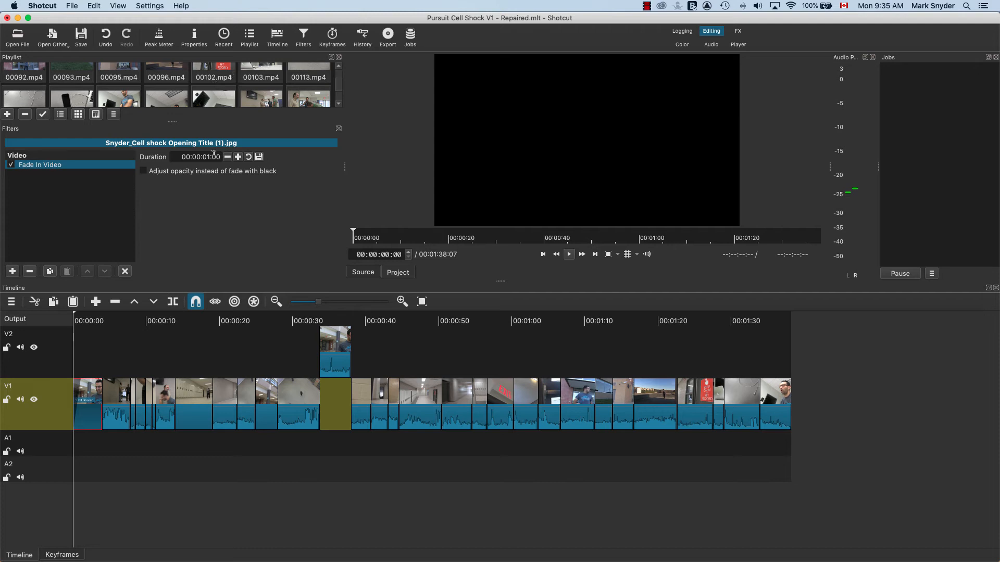
left_click_drag(208, 157, 226, 158)
type("15")
key("Return")
Play back the title's fade-in from the start and replay the cut from the title to the first footage clip
left_click(75, 318)
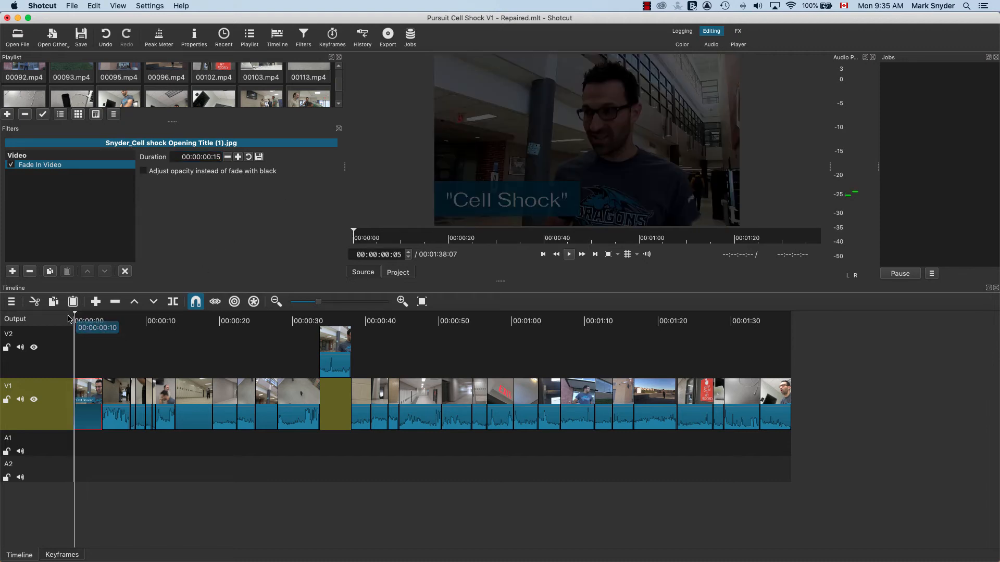
left_click_drag(75, 318, 64, 318)
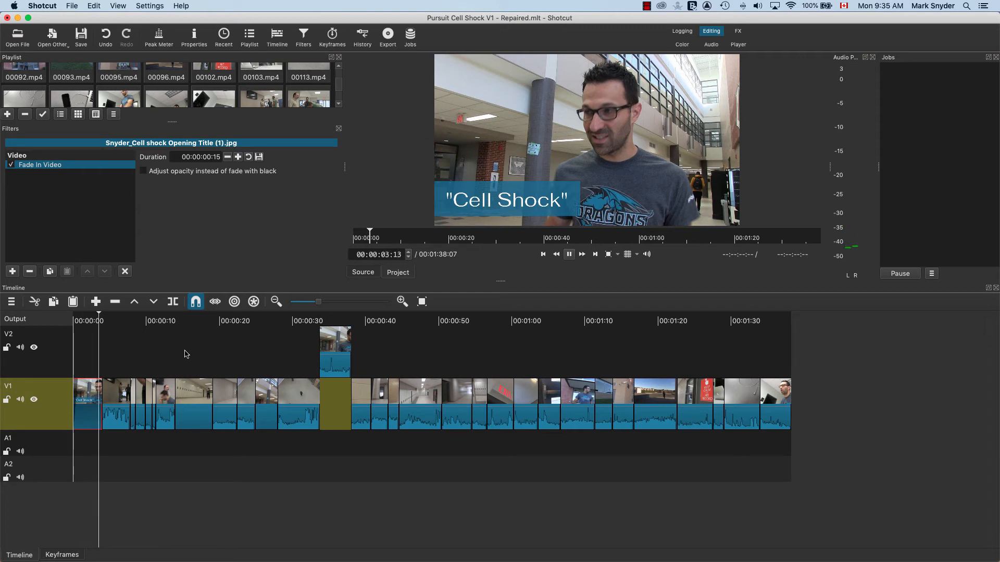
key("space")
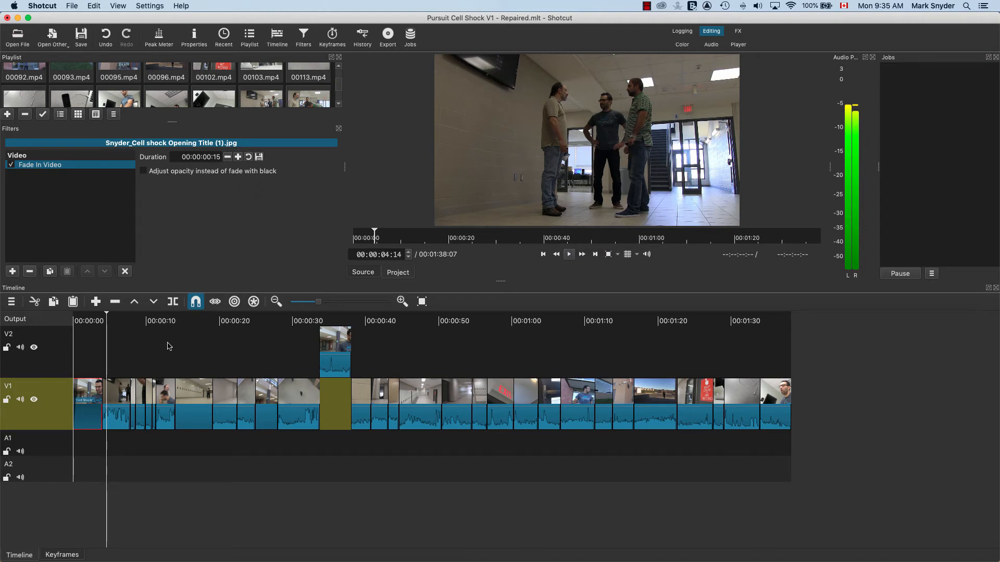
left_click(99, 317)
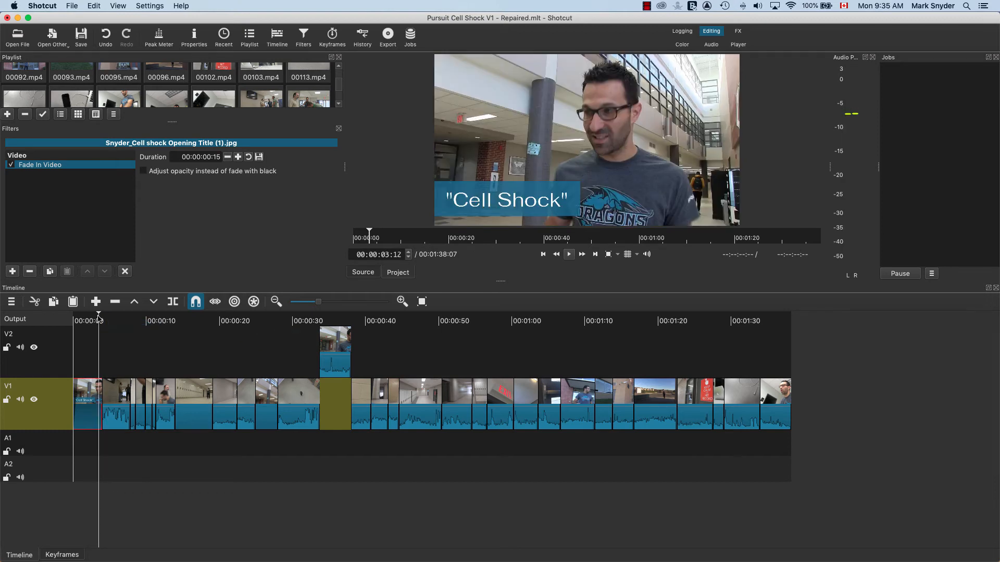
key("space")
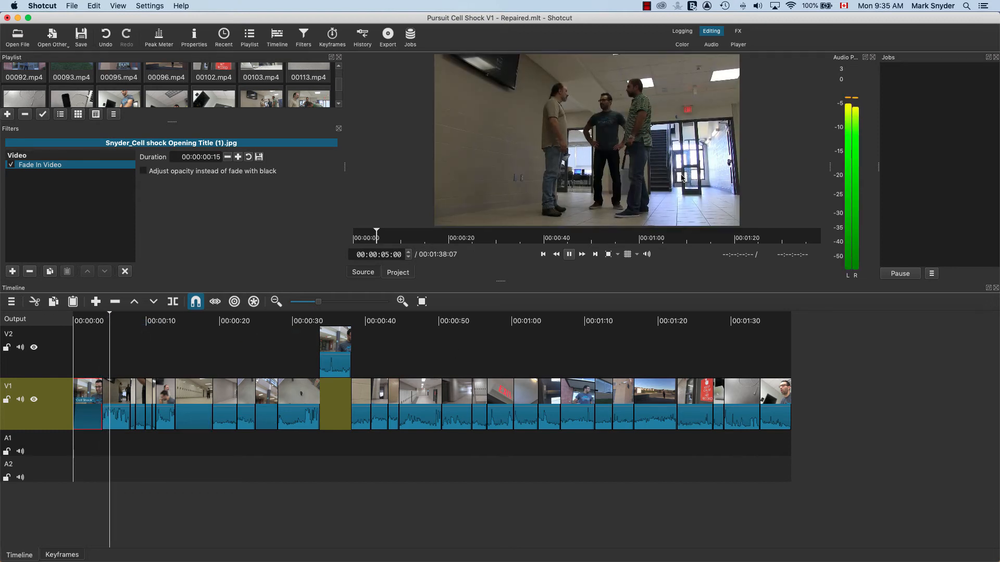
key("space")
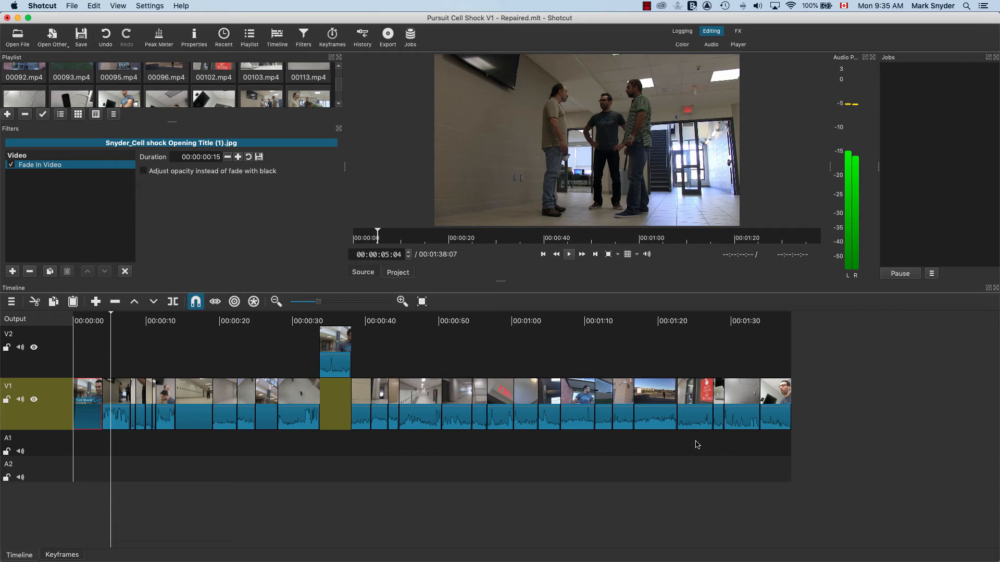
Mute the V1 and V2 tracks, and play the opening from the timeline's start to check it without sound
left_click(19, 399)
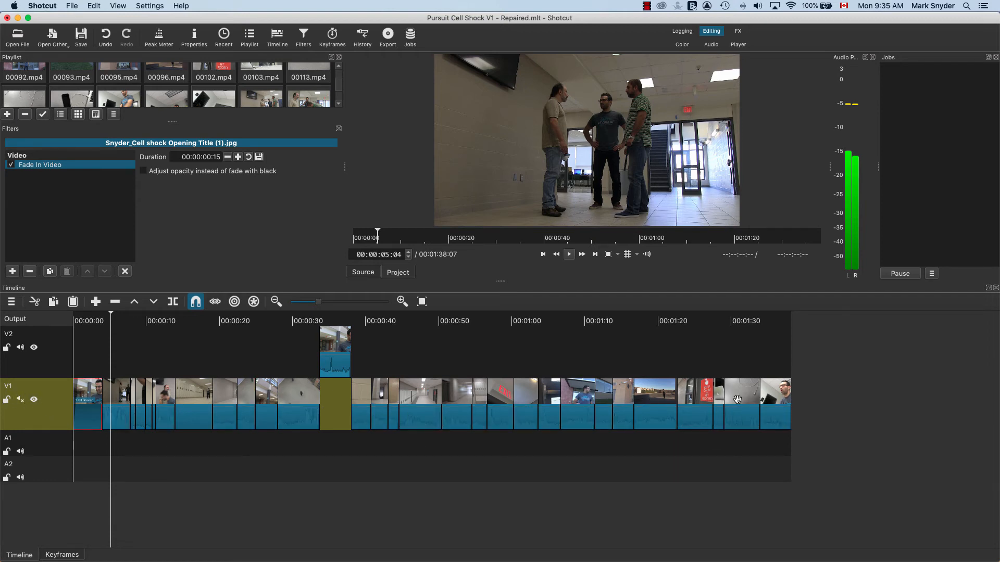
left_click(19, 347)
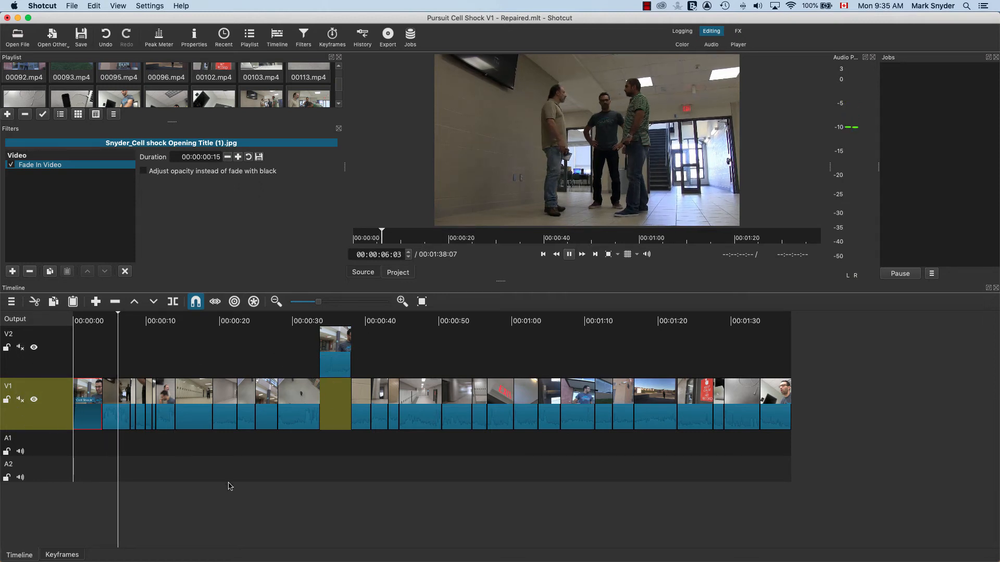
key("space")
left_click_drag(120, 315, 17, 334)
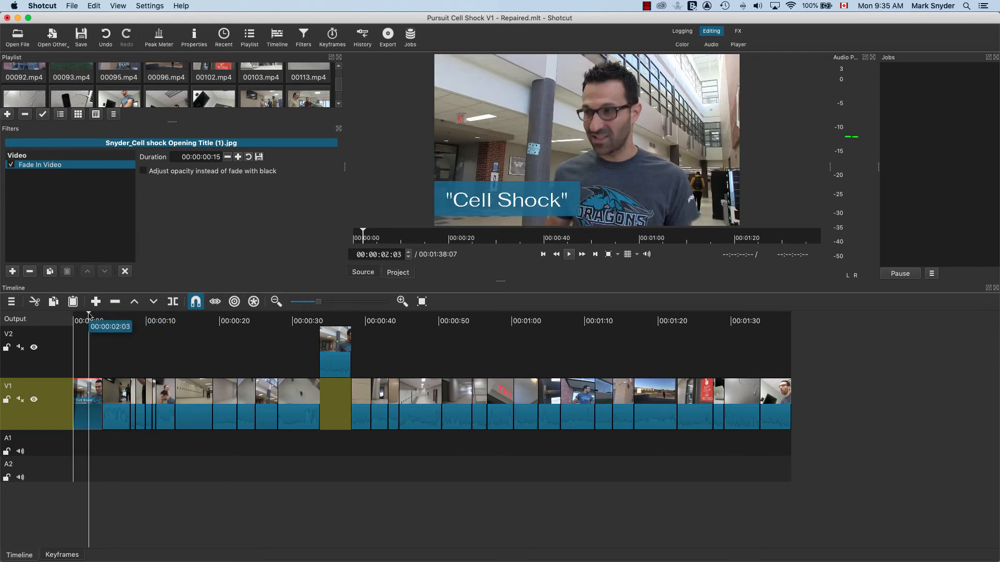
left_click_drag(89, 315, 66, 315)
key("space")
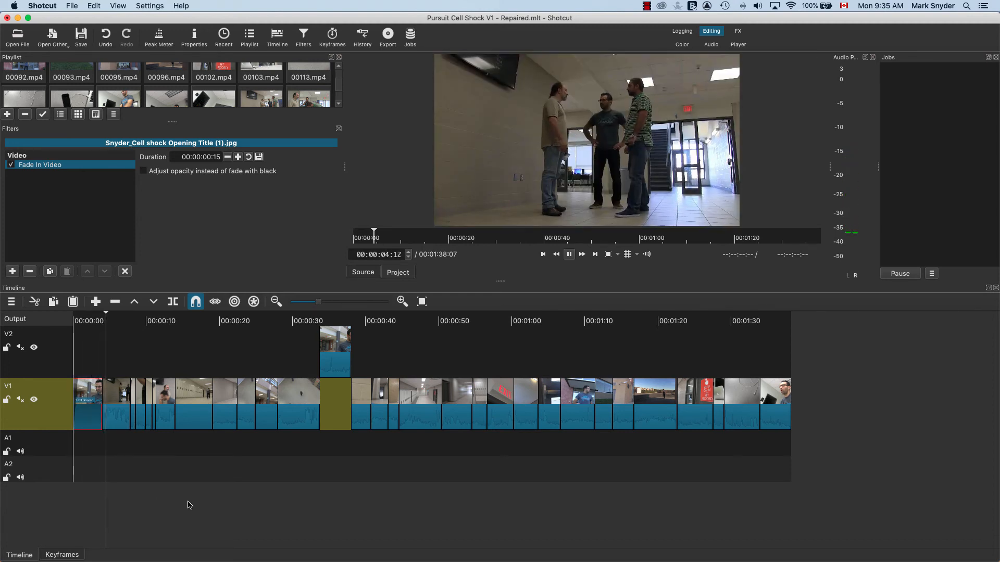
key("space")
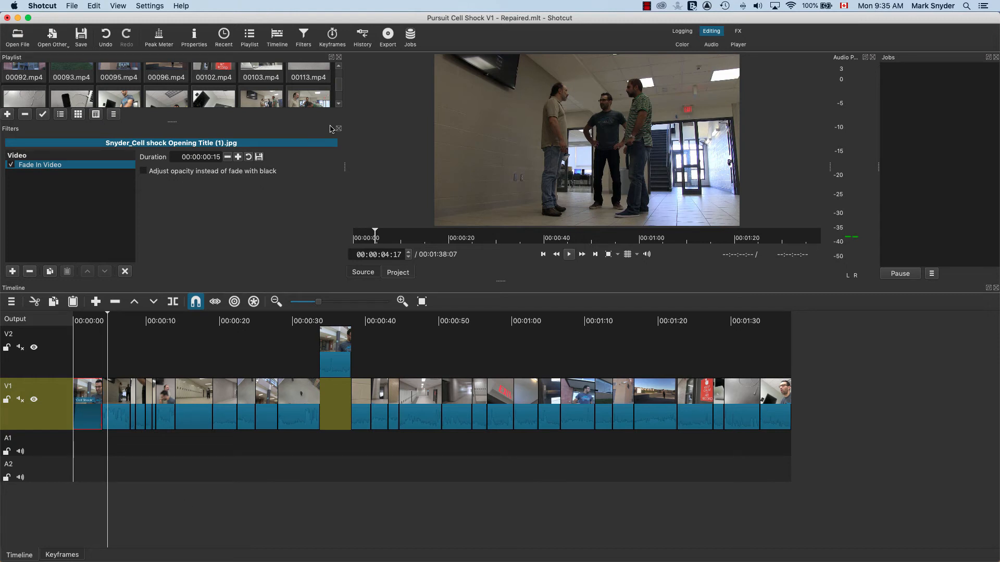
Close the title clip's filter settings and browse the footage clips in the playlist
left_click(339, 129)
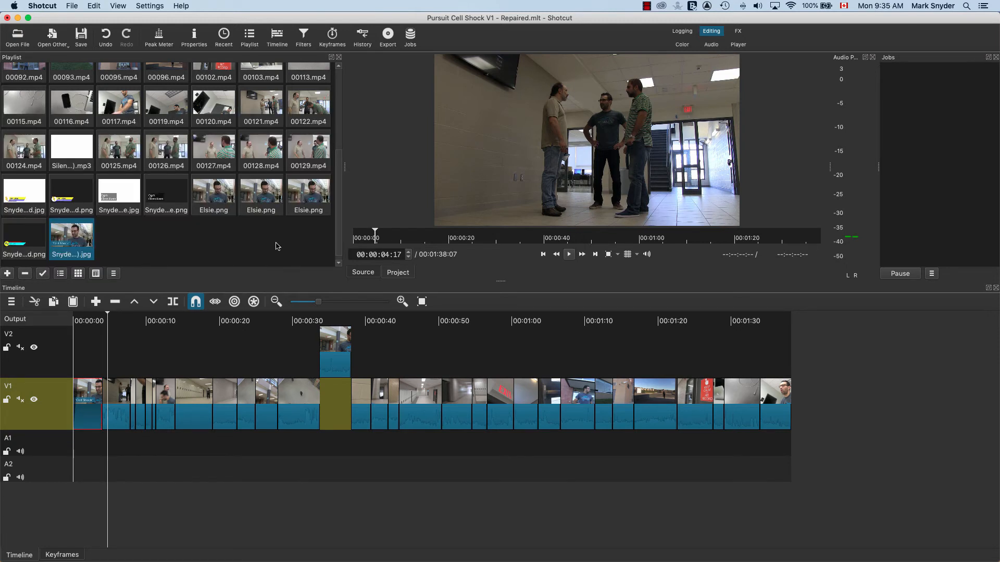
scroll(240, 251, "down", 1)
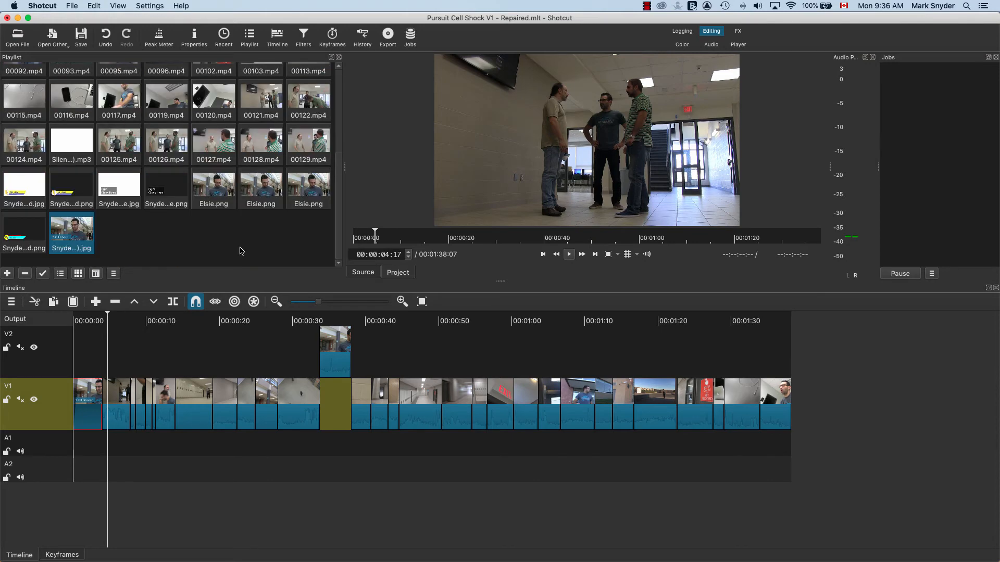
scroll(226, 250, "up", 5)
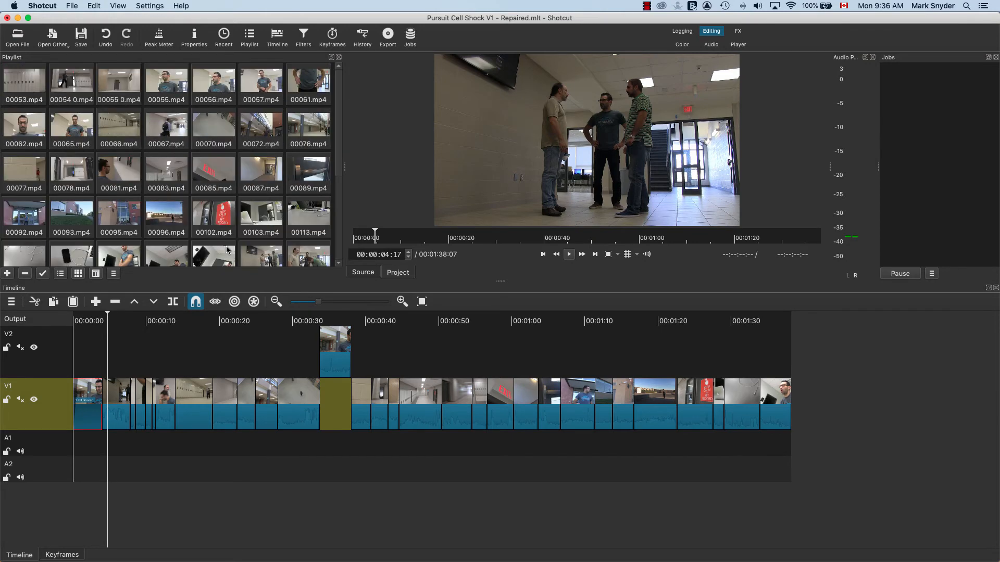
Open the music file "Silent Film Score compilation - Music from the old times(1).mp3" from the Cell Shock edit files folder and add it to the playlist
scroll(226, 250, "down", 5)
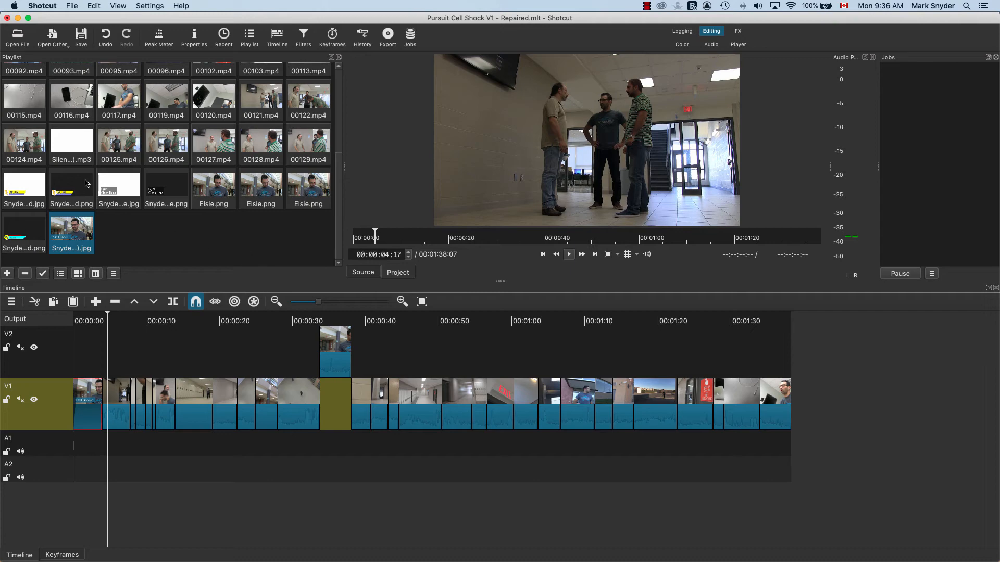
left_click(17, 35)
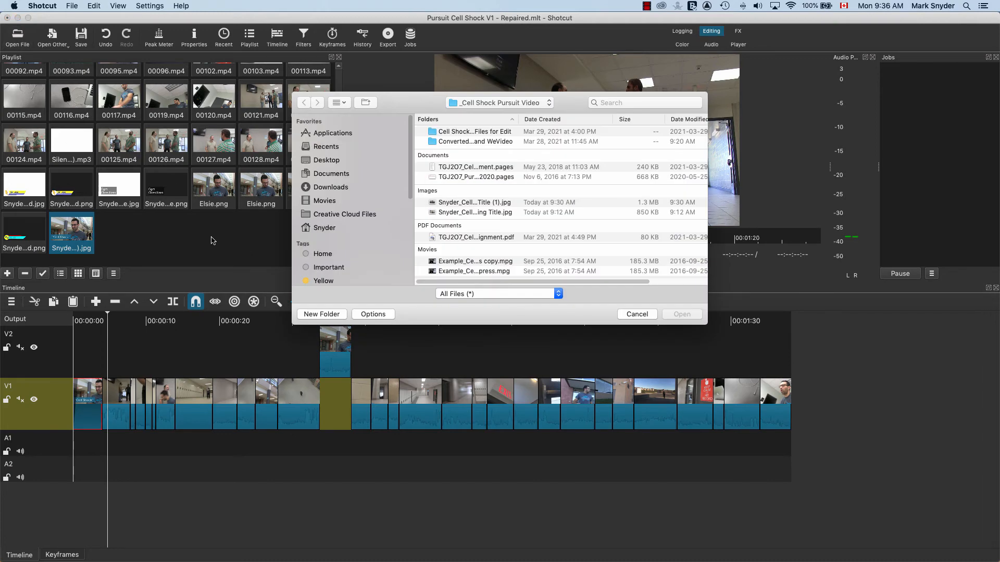
double_click(454, 143)
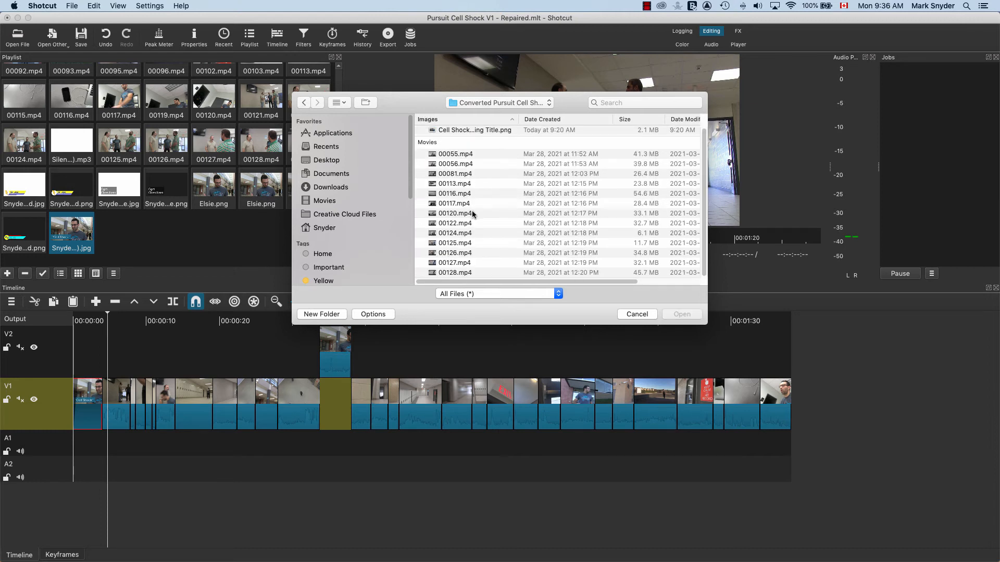
left_click(547, 108)
left_click(491, 138)
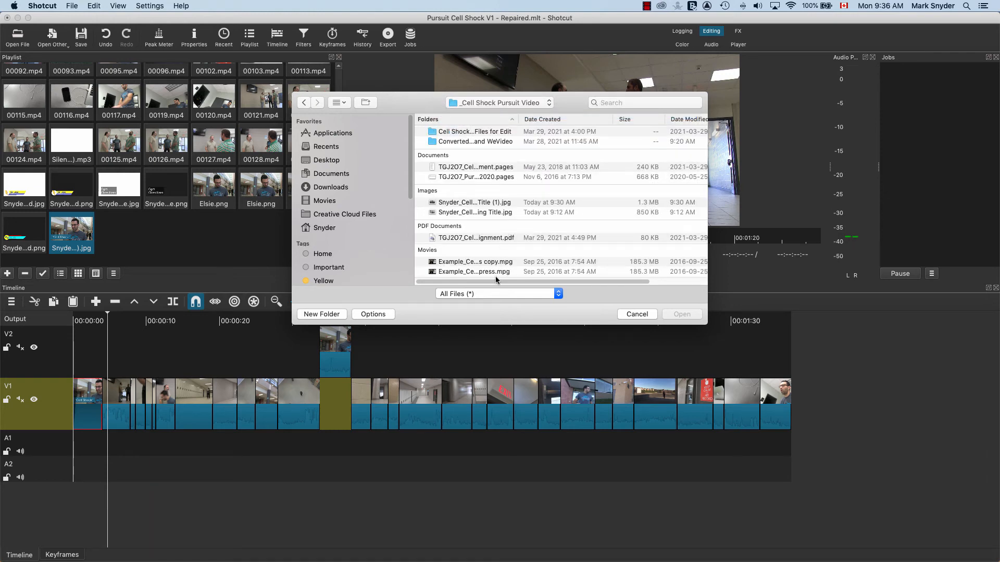
double_click(470, 133)
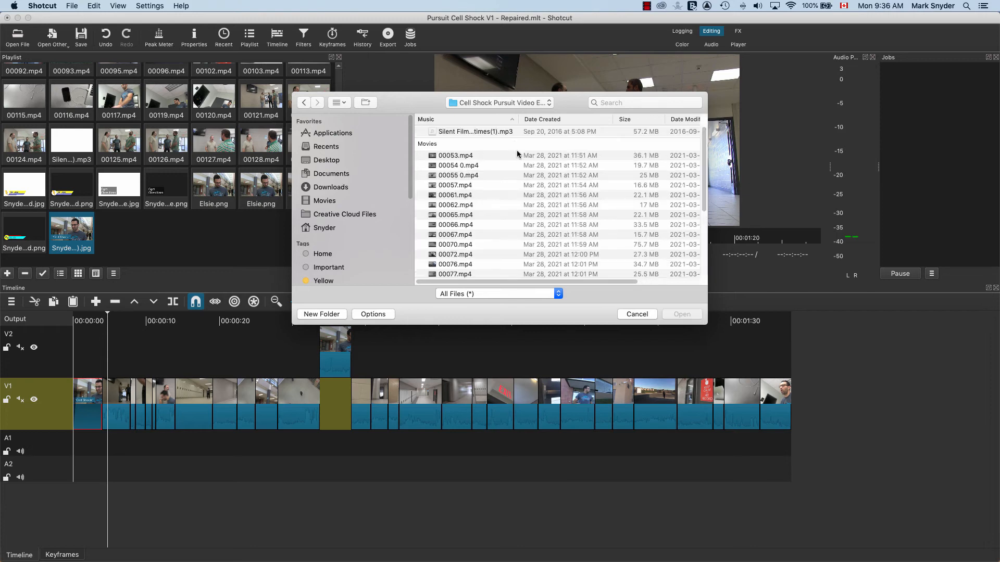
double_click(453, 132)
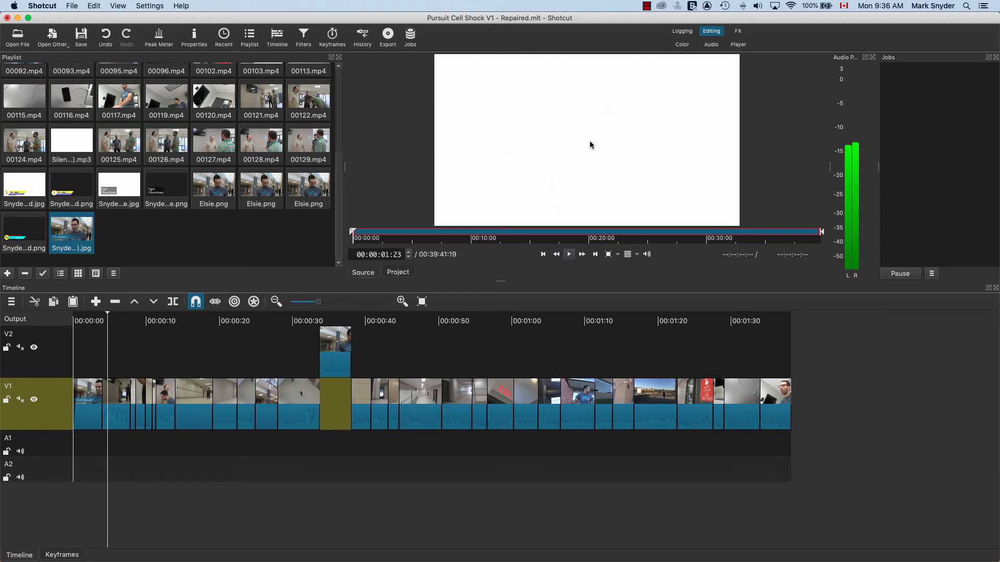
left_click_drag(590, 142, 163, 236)
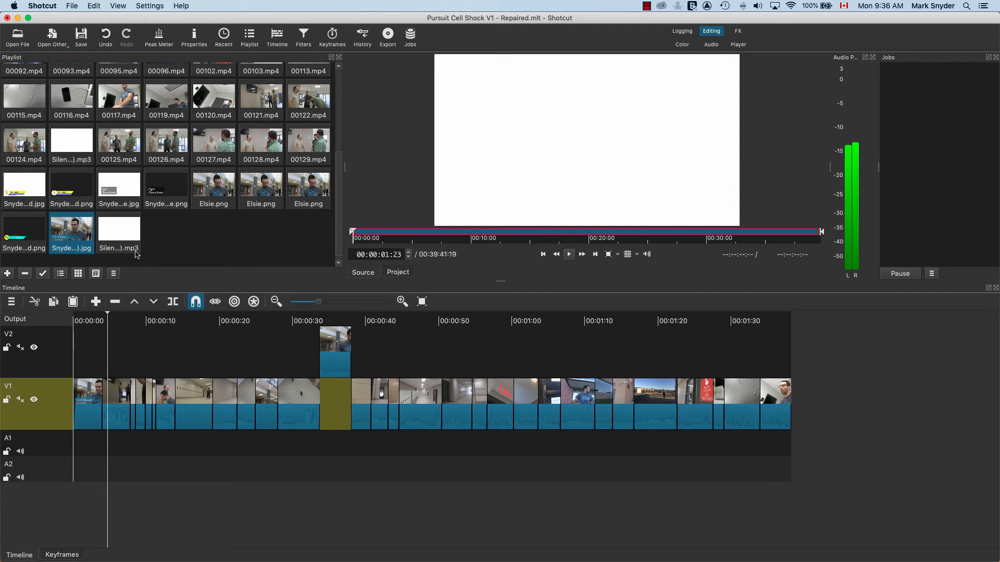
Place the silent film music MP3 on audio track A1 at the very start of the timeline
left_click_drag(134, 332, 101, 452)
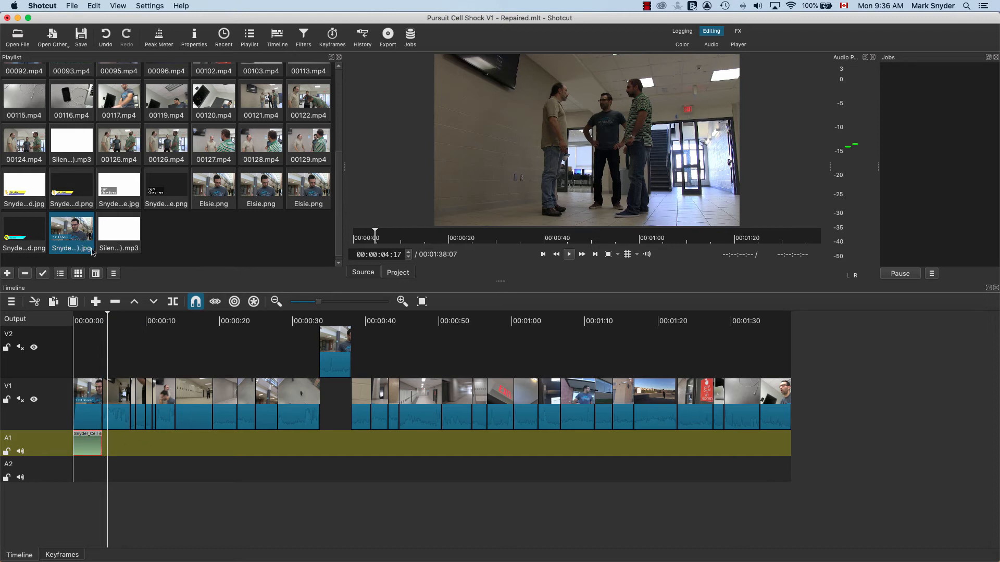
key("super+z")
left_click_drag(111, 231, 73, 442)
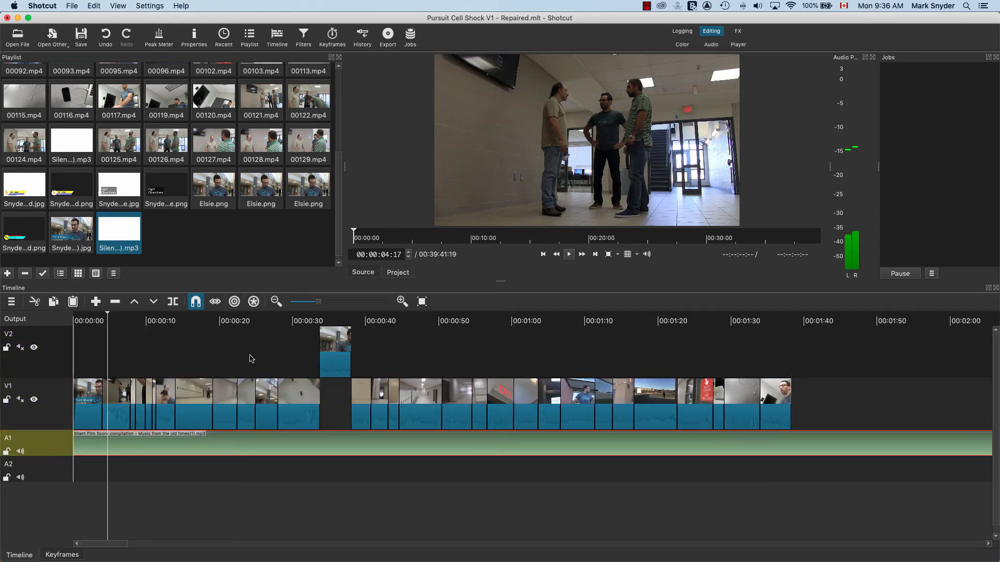
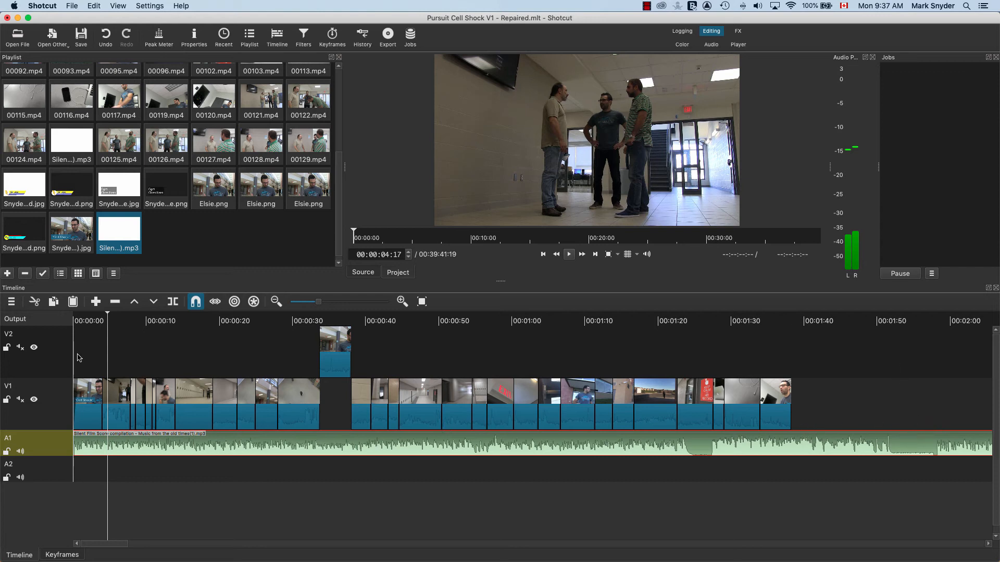
Play the opening with the music from the timeline's start and check the title and the early footage clips
left_click(82, 320)
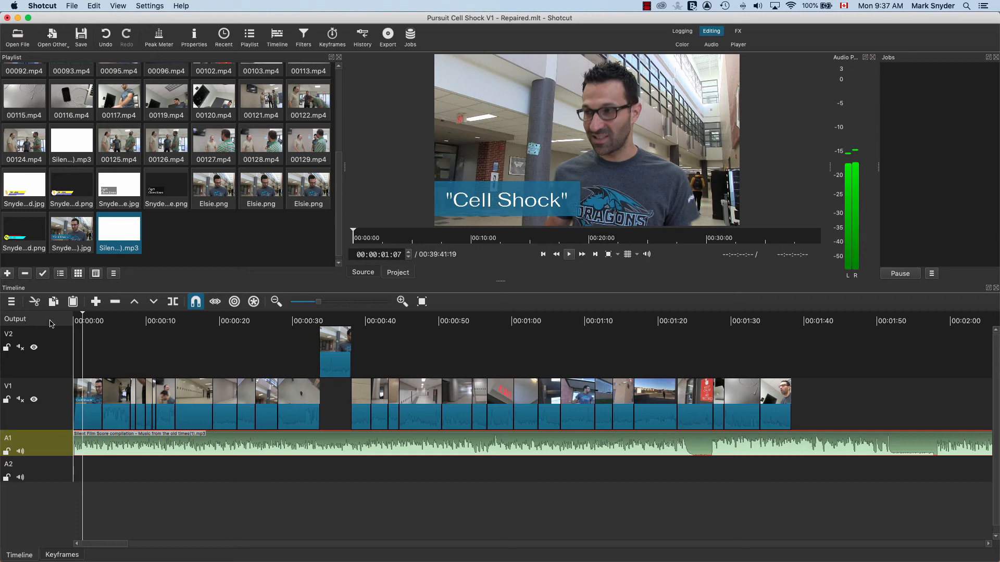
left_click(75, 319)
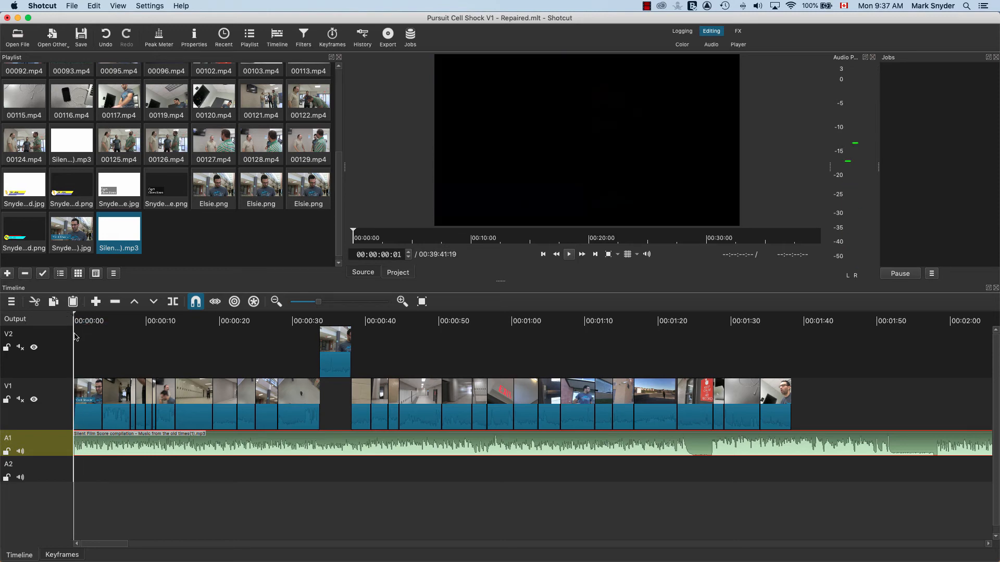
key("space")
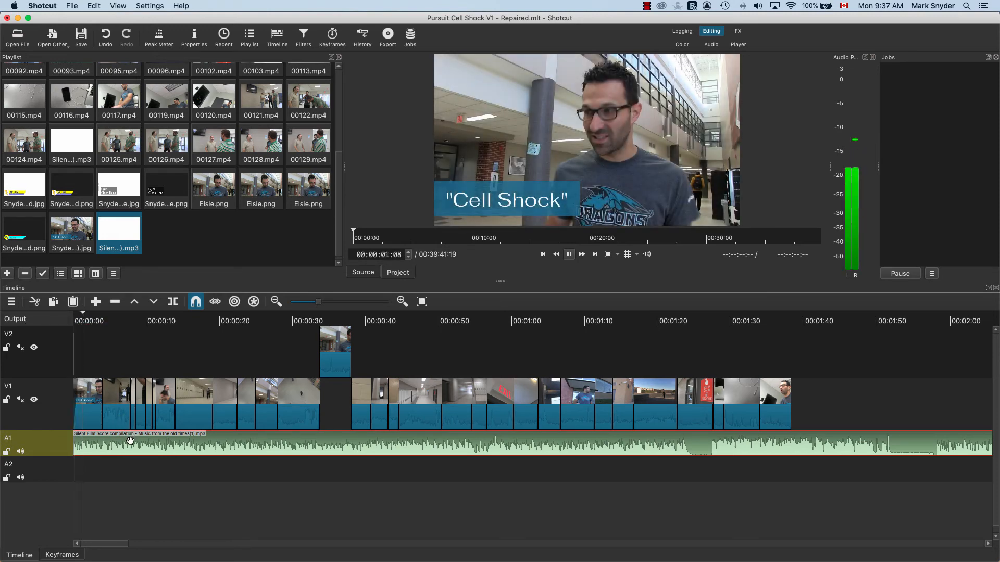
left_click(90, 319)
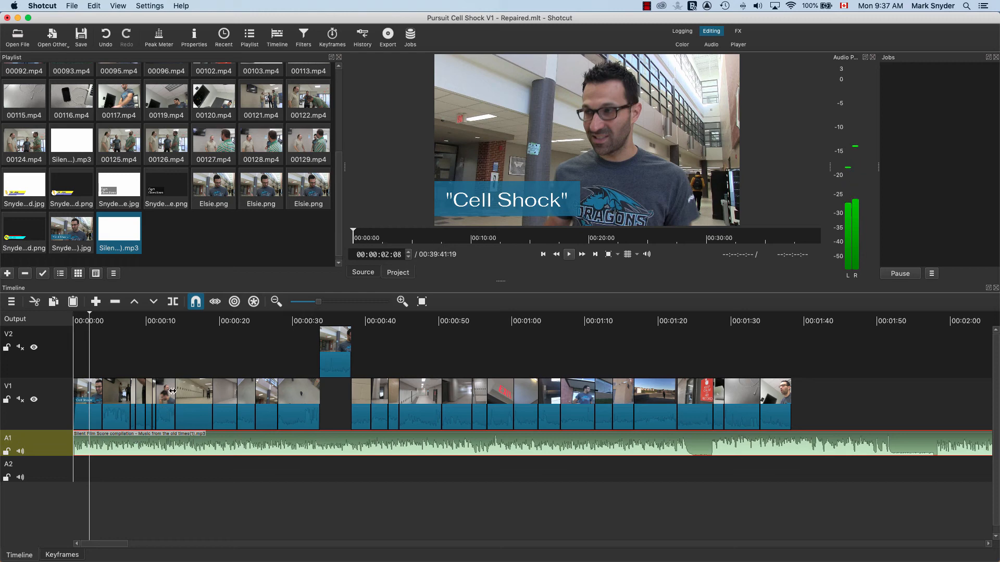
left_click(79, 315)
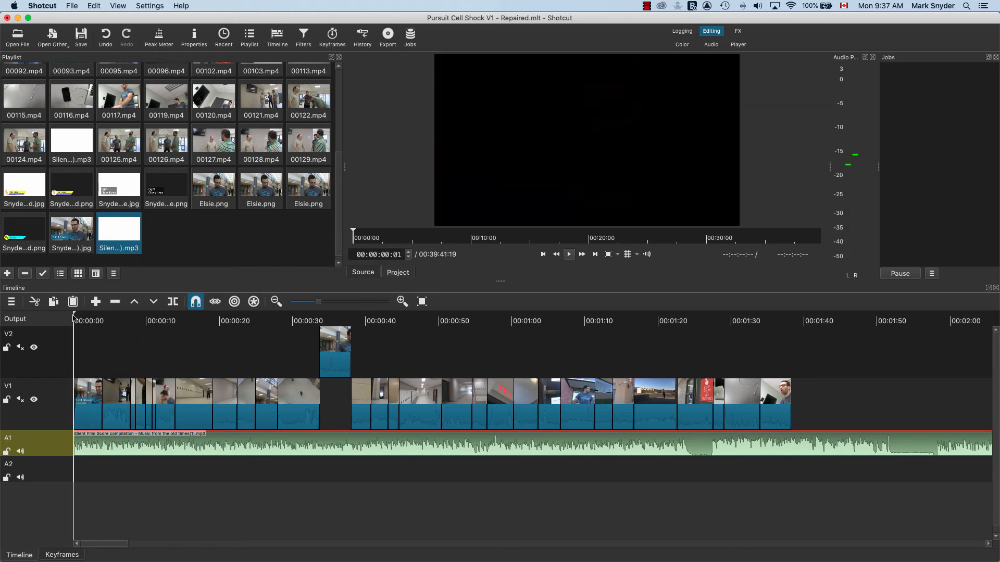
key("Home")
key("space")
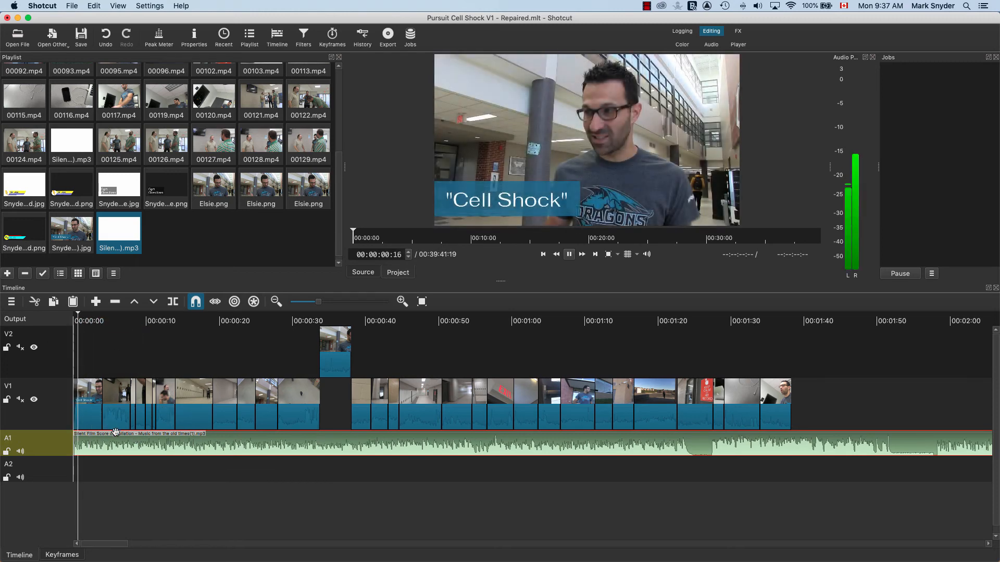
key("space")
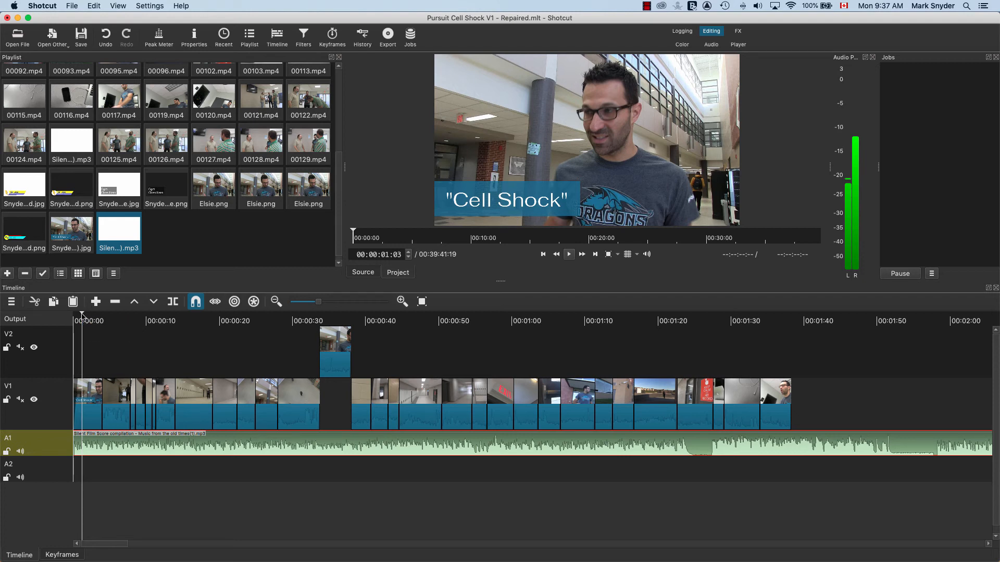
left_click(77, 320)
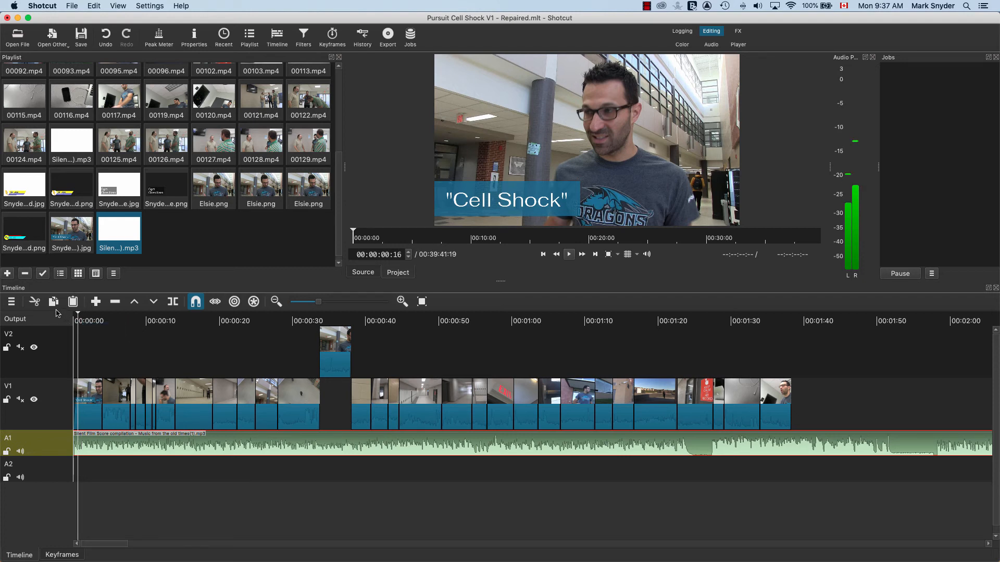
left_click_drag(78, 315, 69, 315)
key("space")
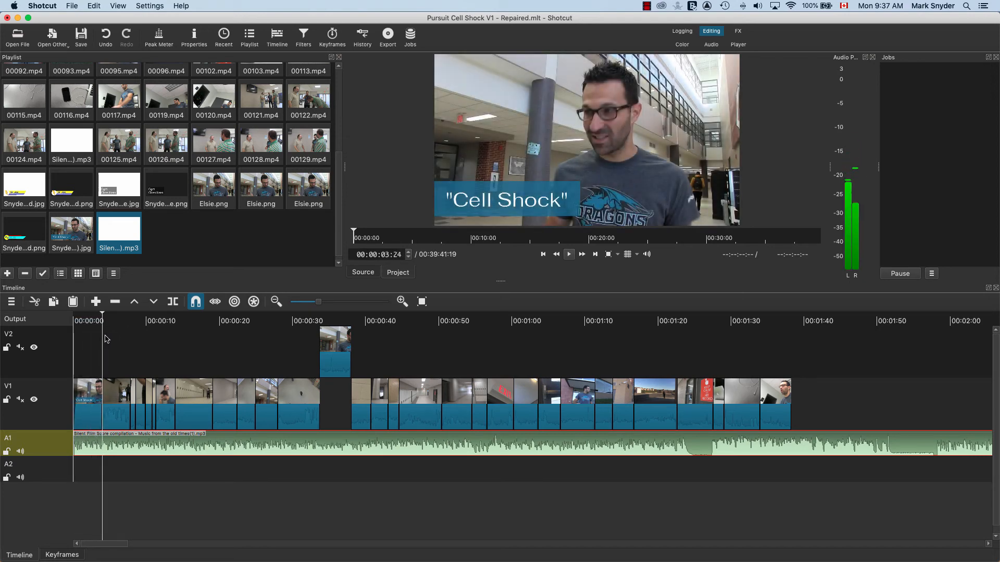
key("space")
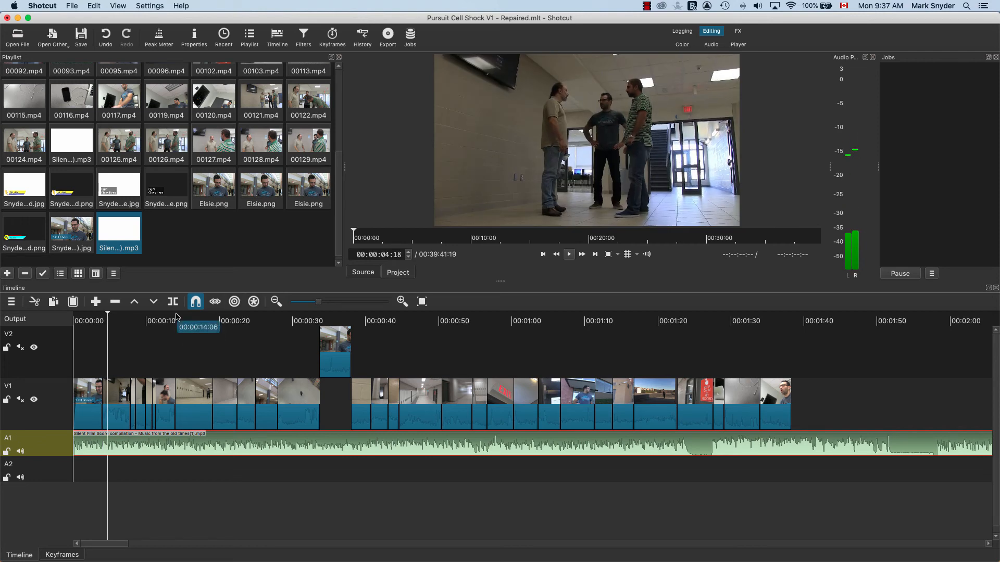
left_click(159, 332)
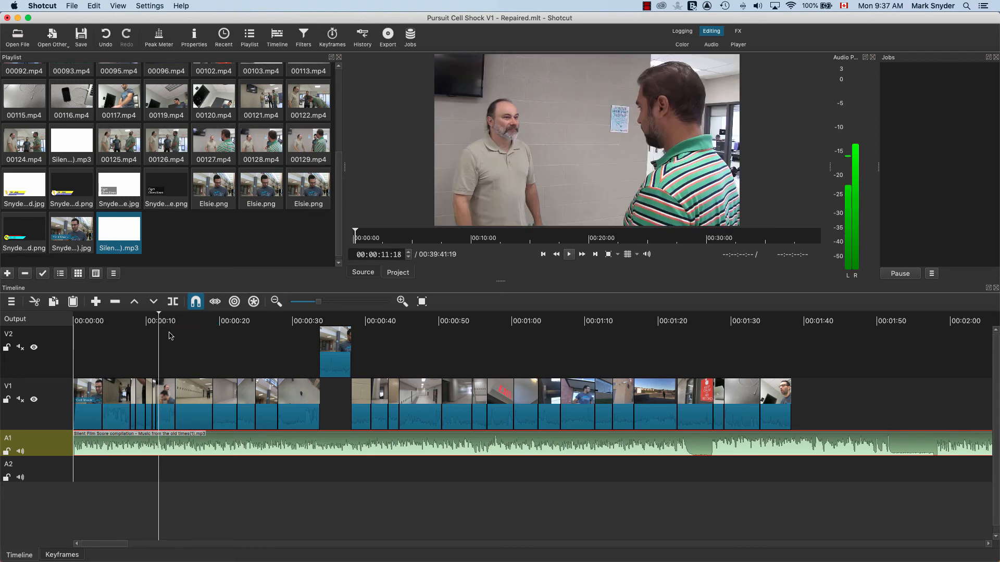
left_click(150, 330)
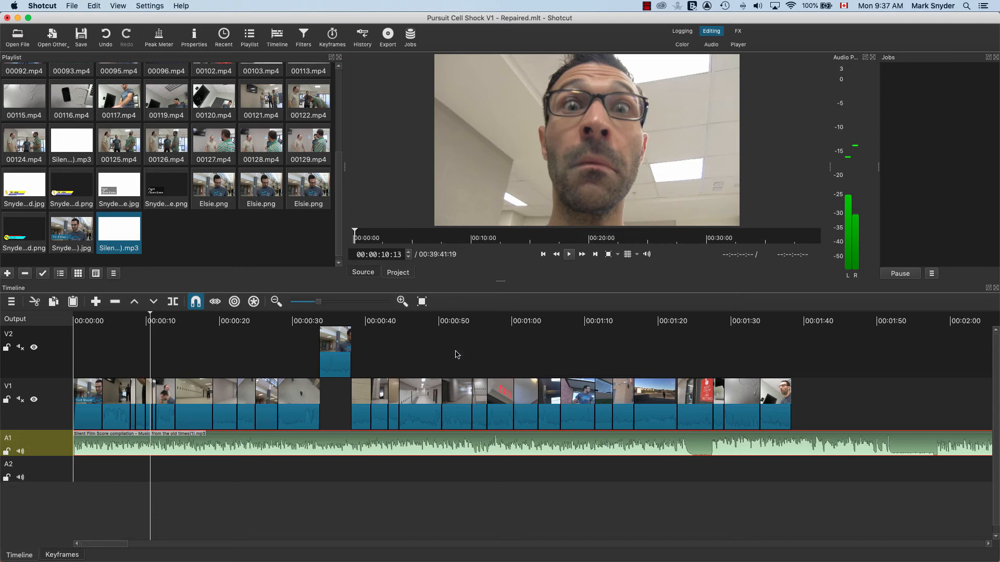
Split the V1 clip of the man pointing upward outside the building at 00:01:10:08
left_click(578, 330)
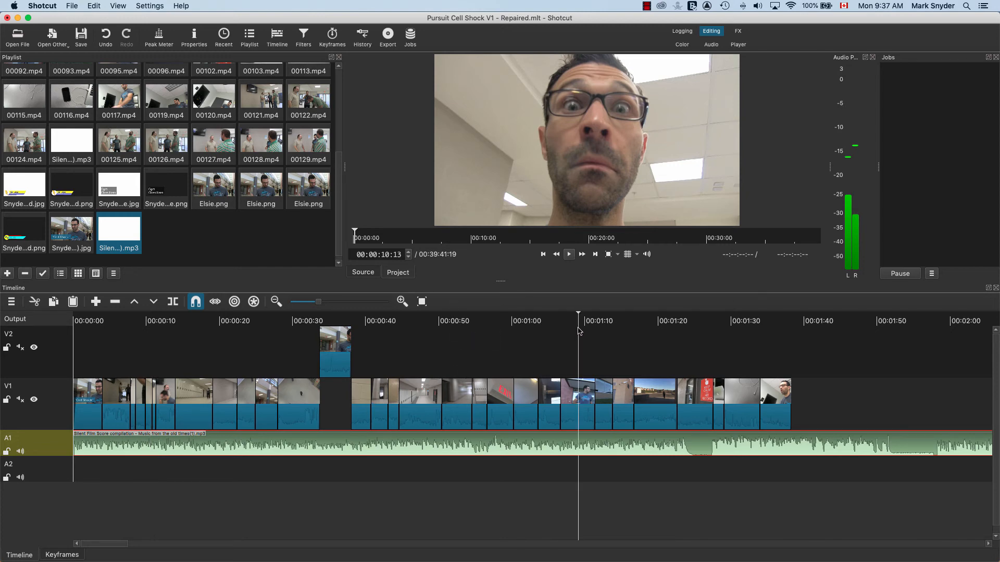
left_click(585, 316)
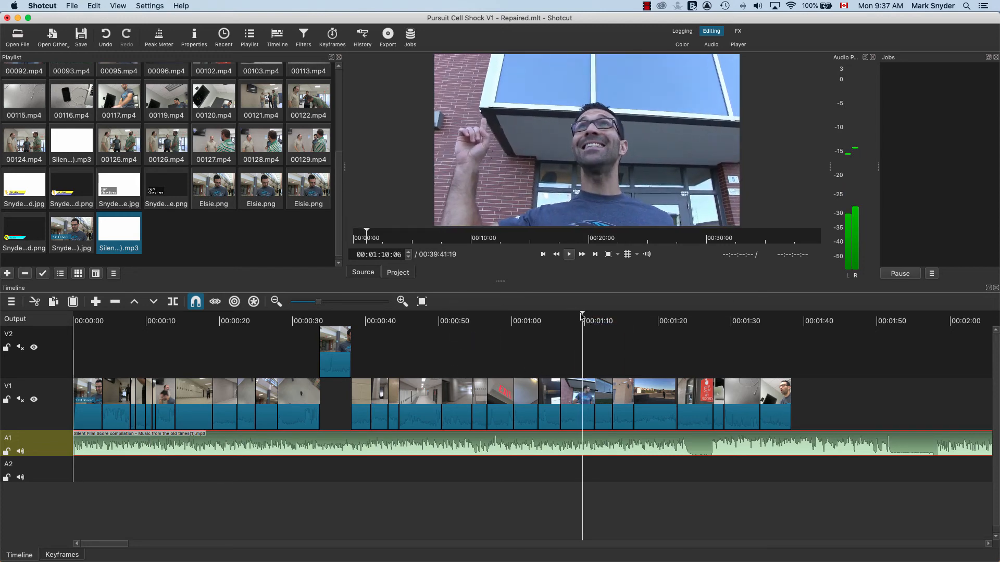
left_click(576, 318)
mouse_move(578, 317)
left_mouse_down()
mouse_move(609, 315)
mouse_move(574, 321)
mouse_move(587, 318)
left_mouse_up()
key("Down")
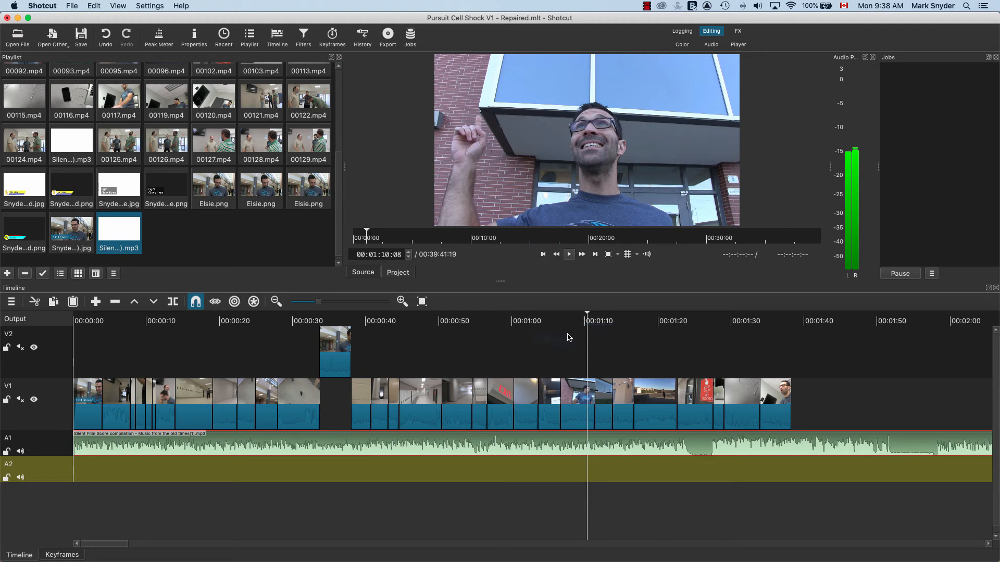
key("Up")
key("Up")
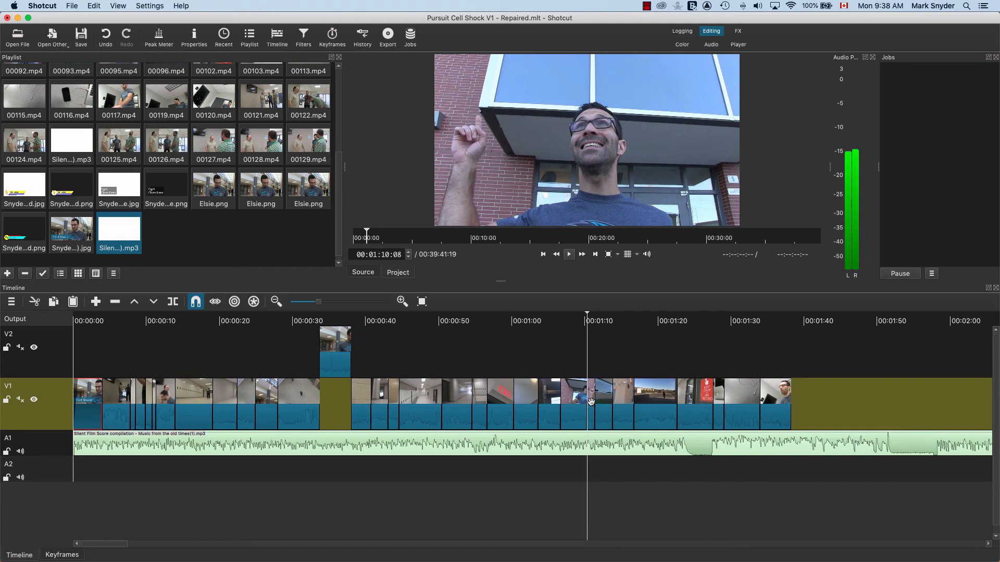
Move all V1 clips after the split further along the timeline and place the yellow "In Shock" title PNG directly at the split
left_click(590, 401)
left_click(772, 398, "shift")
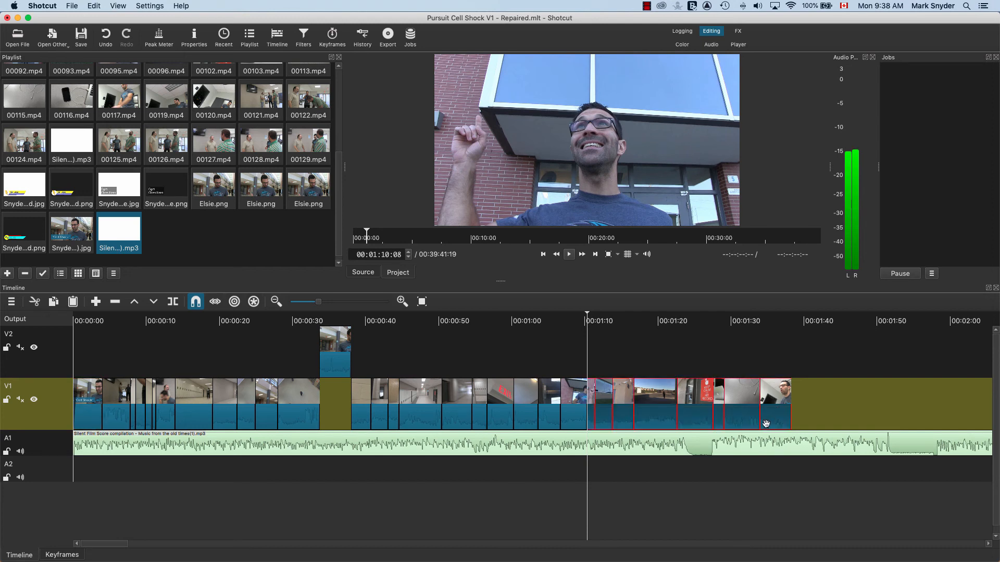
left_click_drag(772, 399, 839, 393)
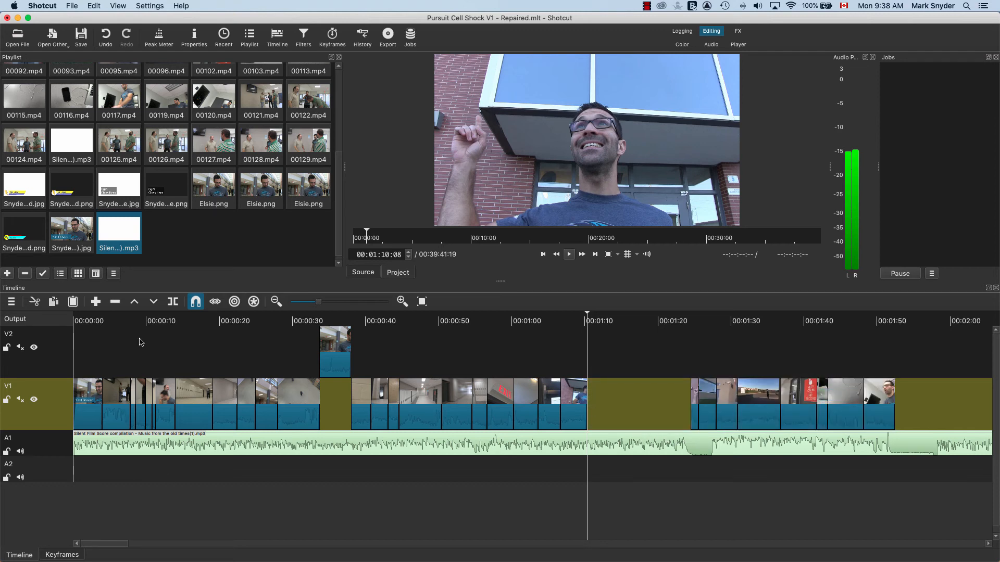
left_click(75, 190)
left_click_drag(71, 194, 589, 406)
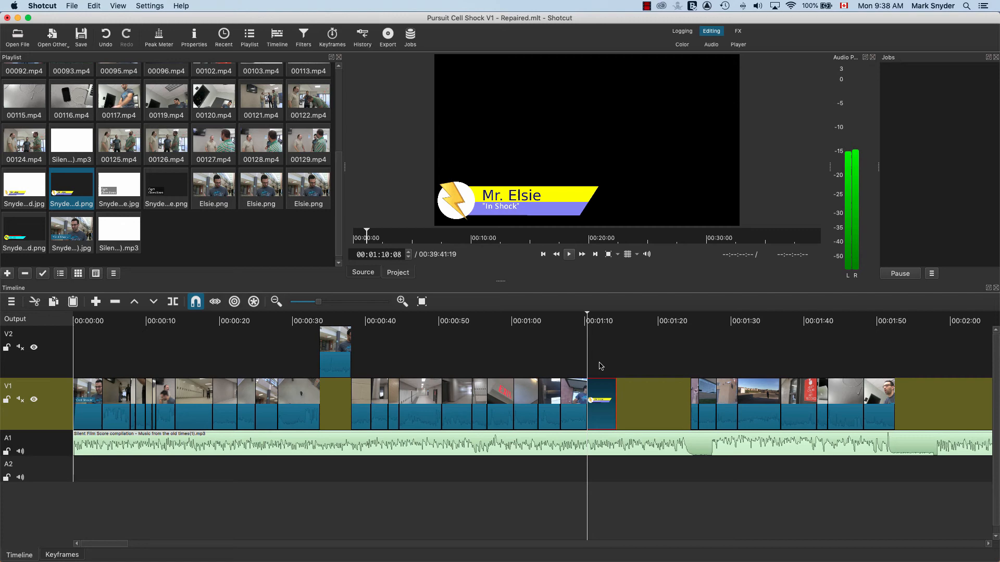
Play the "In Shock" title, split it at 00:01:12:09 and remove the part after the cut
left_click(583, 318)
key("space")
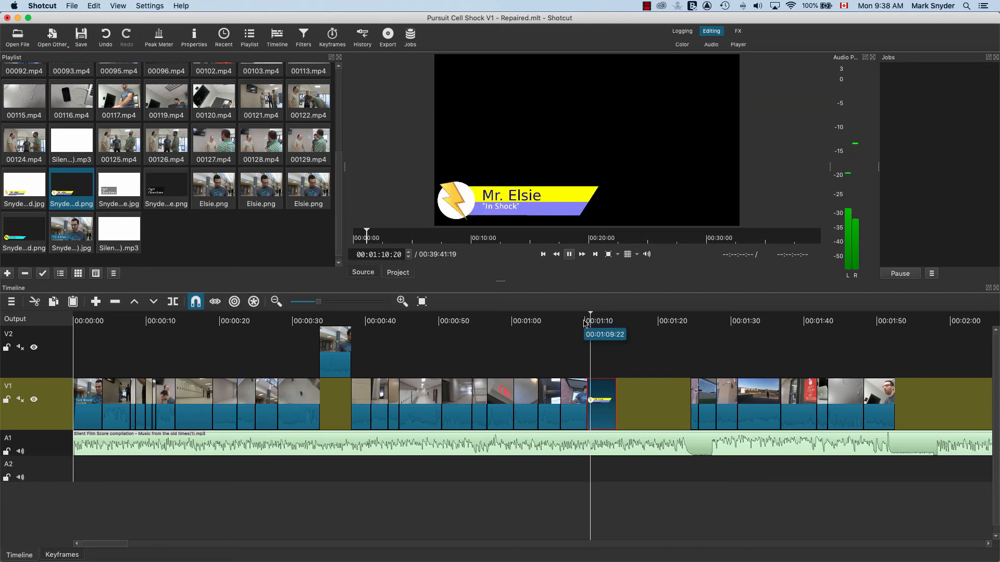
key("space")
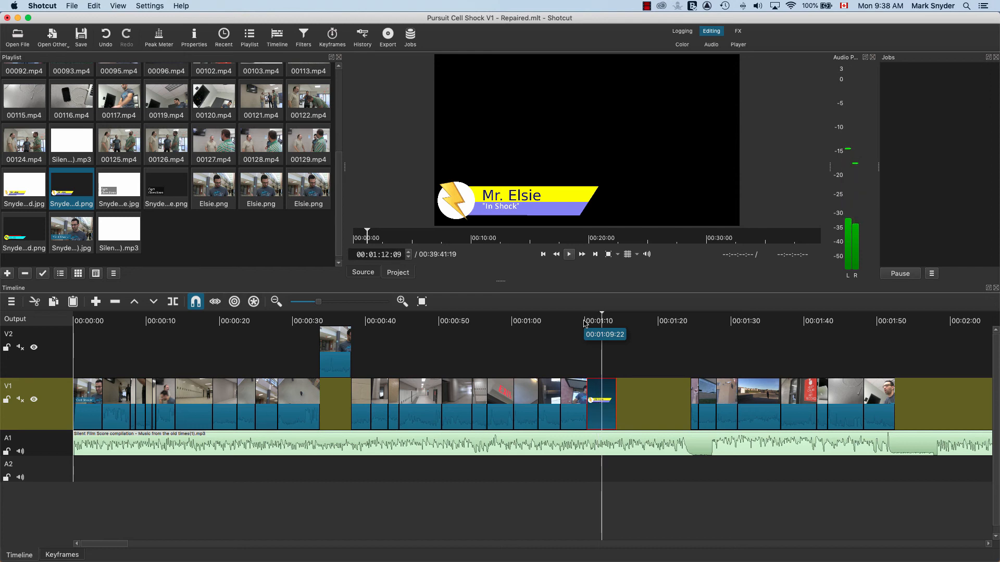
key("s")
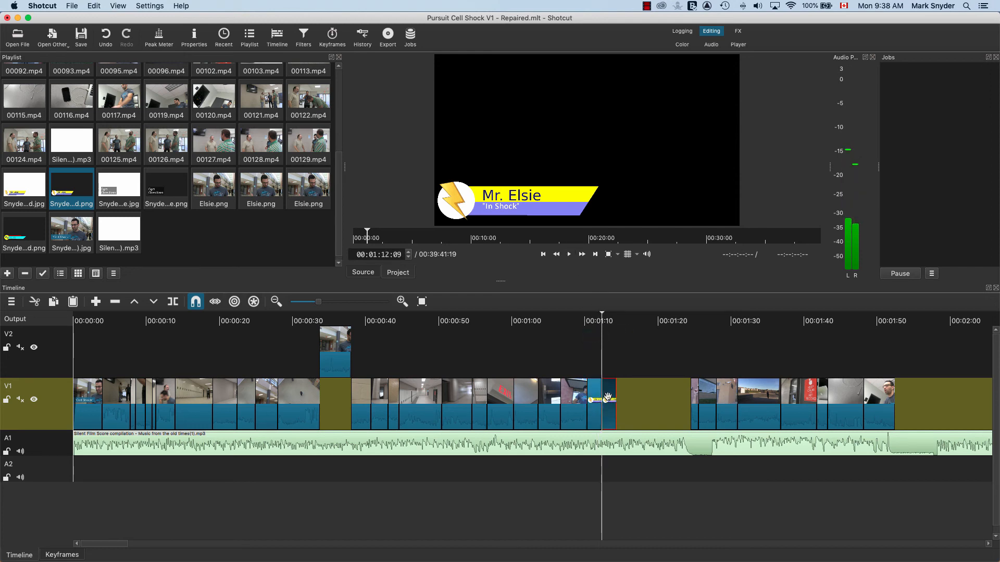
key("z")
Select all V1 clips after the gap and move them back against the end of the "In Shock" title
left_click(694, 392)
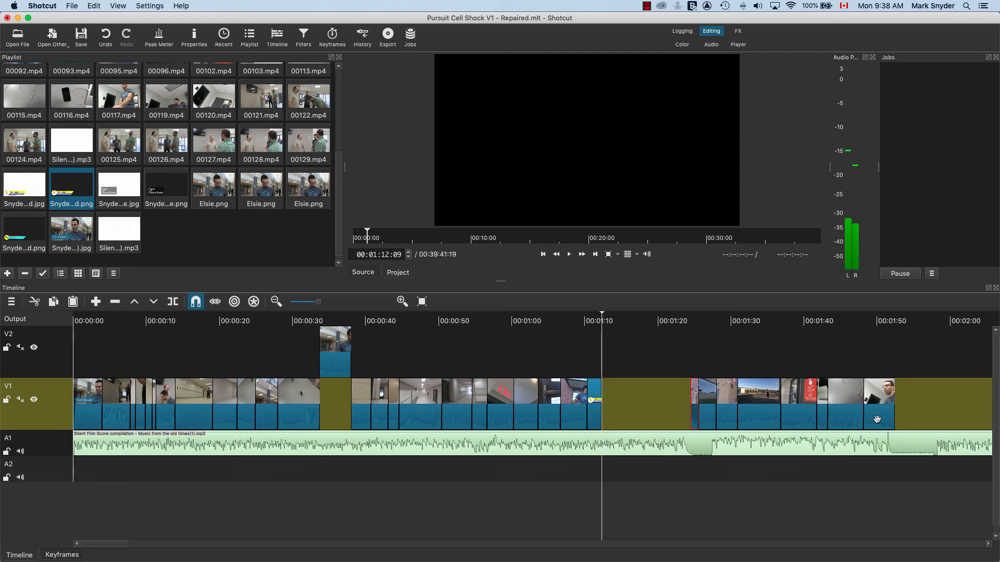
left_click(877, 380, "shift")
left_click_drag(877, 381, 750, 431)
Play back the passage from the footage before the "In Shock" title through to the clips following it
left_click_drag(602, 320, 565, 328)
key("space")
key("space")
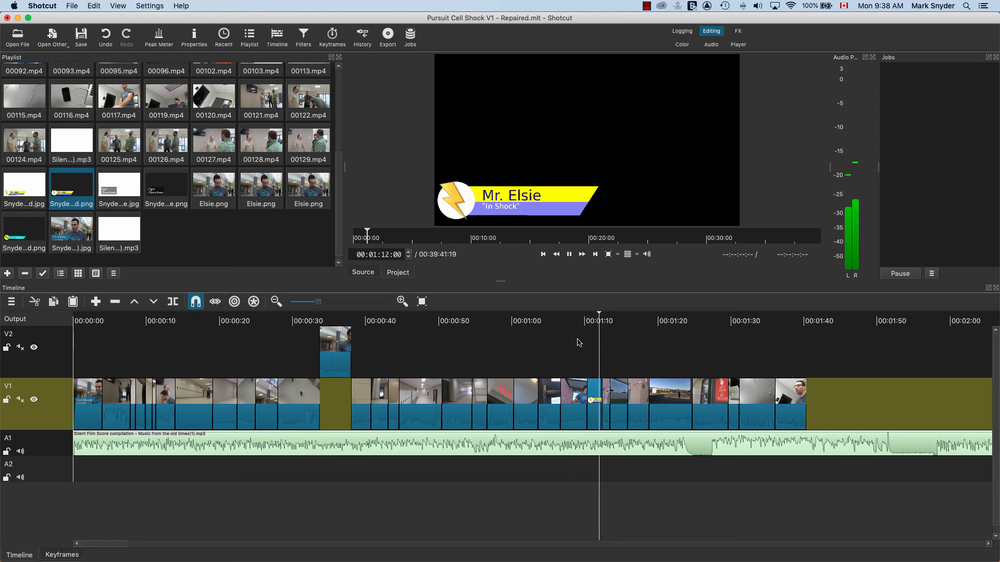
key("space")
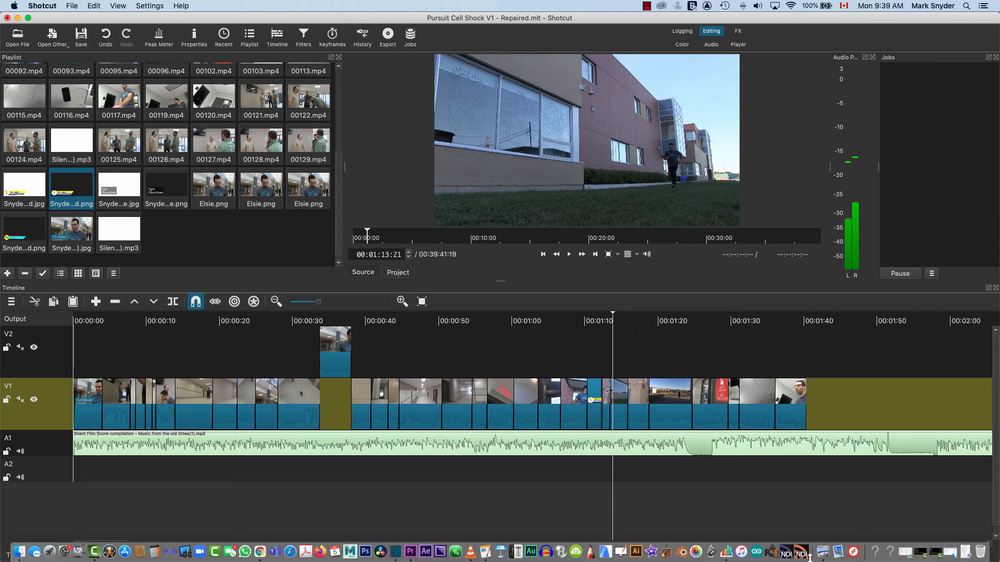
Bring up the Cell Shock assignment PDF in Preview, highlight the first three entries of its Titles list, and put the document away
left_click(824, 555)
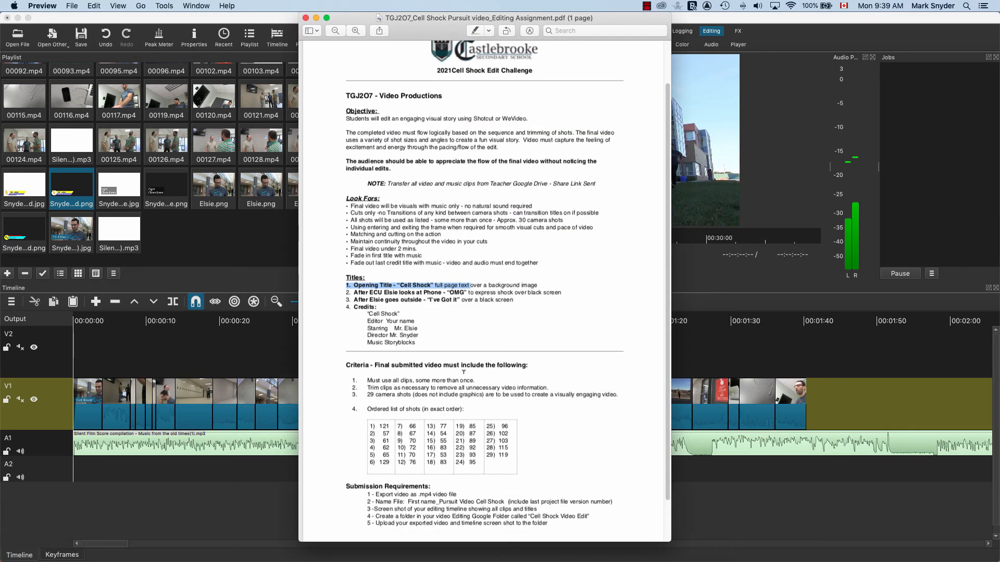
left_click(397, 282)
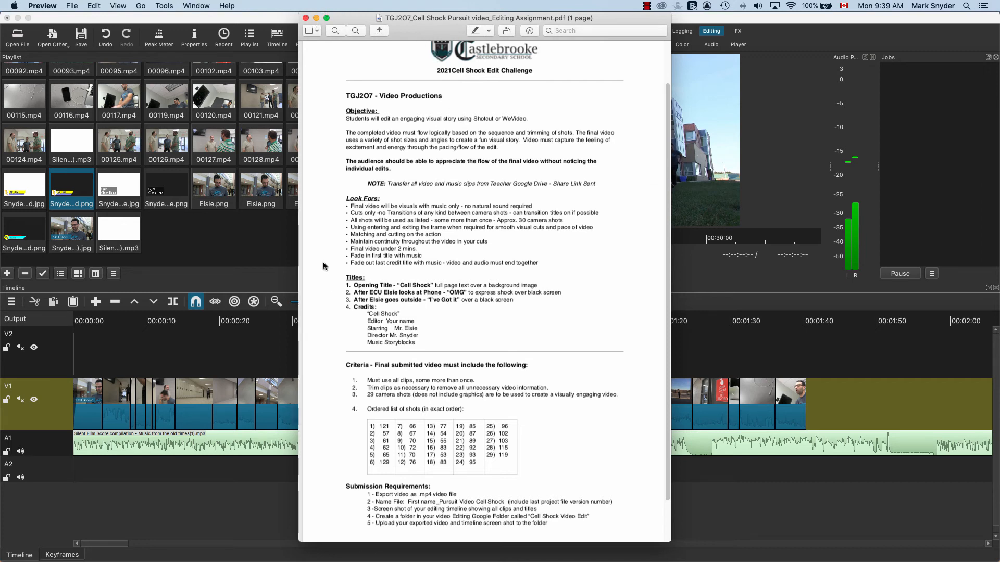
left_click_drag(341, 270, 529, 293)
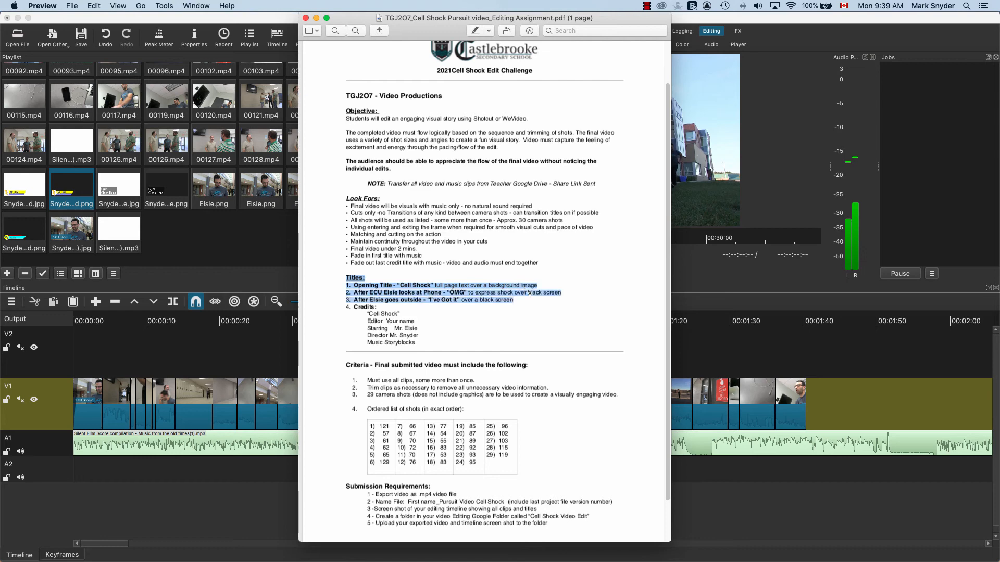
left_click(316, 18)
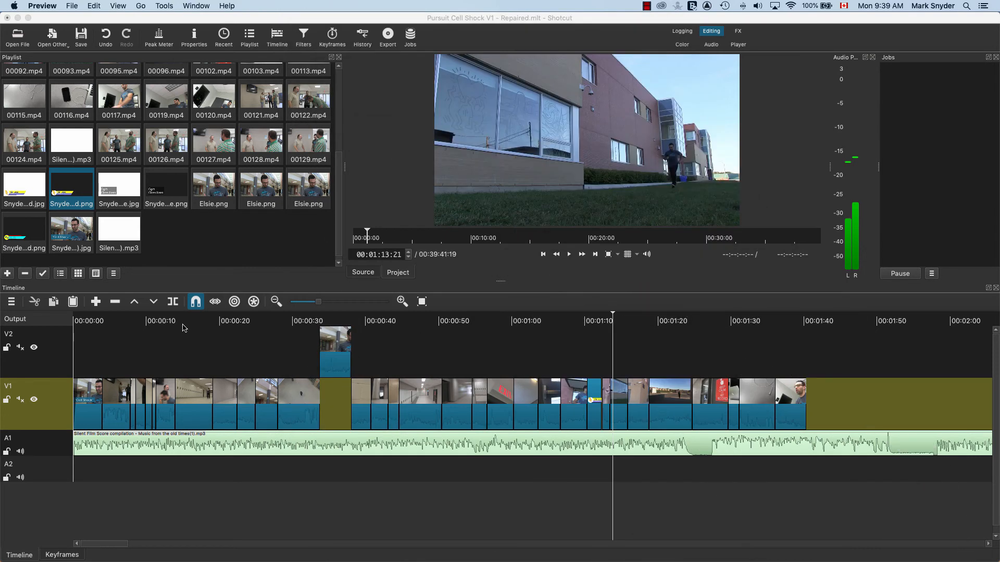
Play the V1 footage around the 10-second mark, from the extreme close-up of the shocked face into the following shots
left_click(163, 324)
left_click(157, 325)
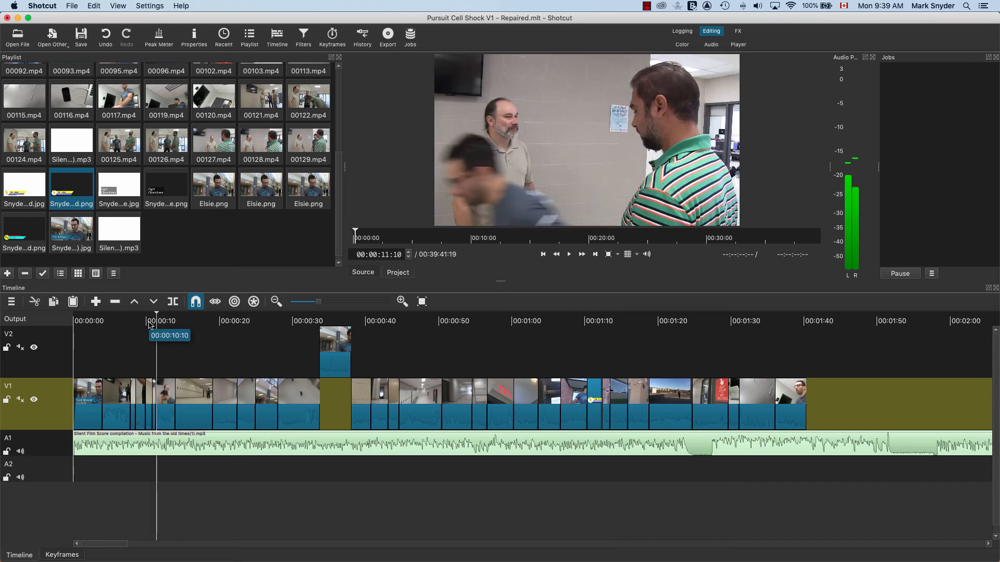
left_click(150, 324)
key("space")
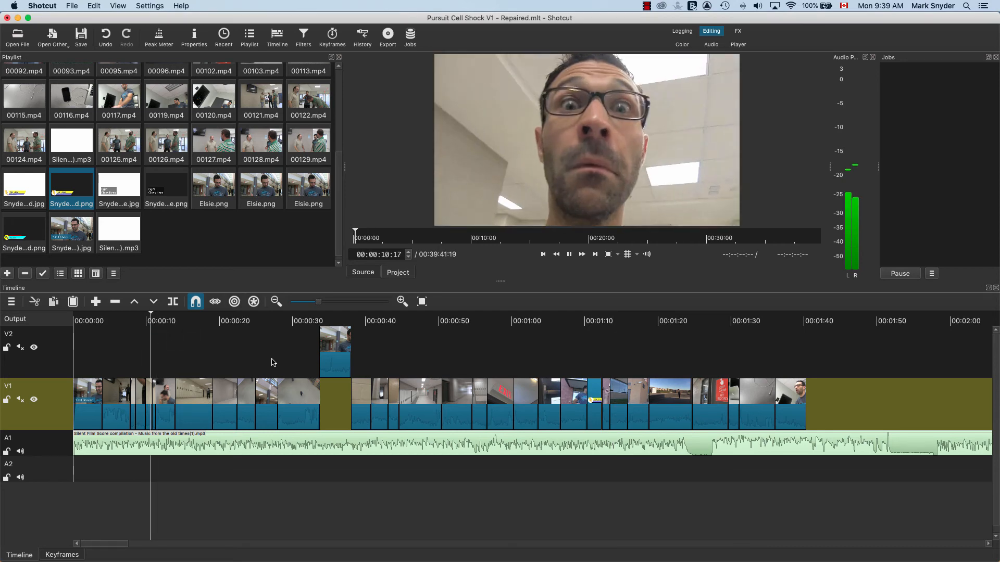
key("space")
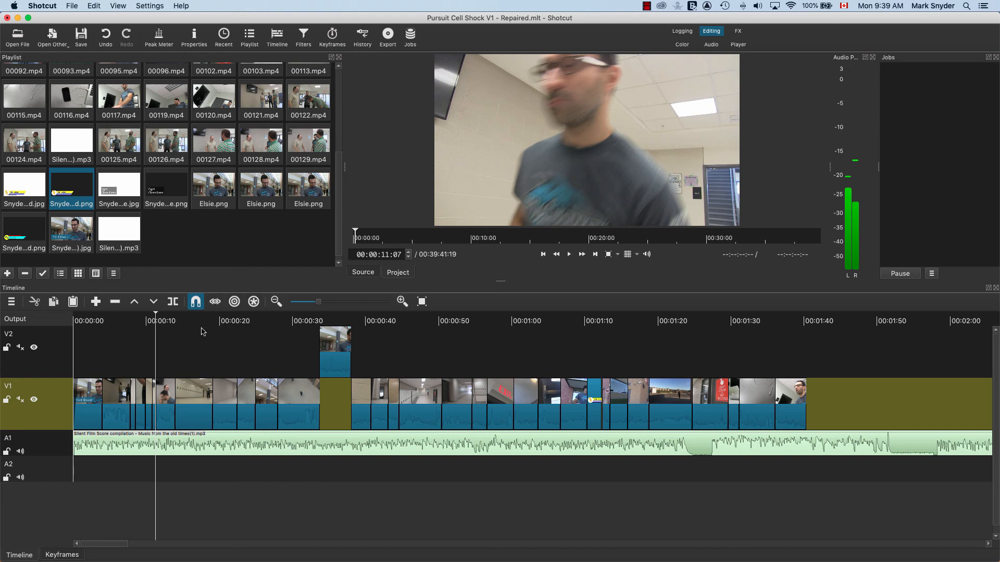
left_click(151, 318)
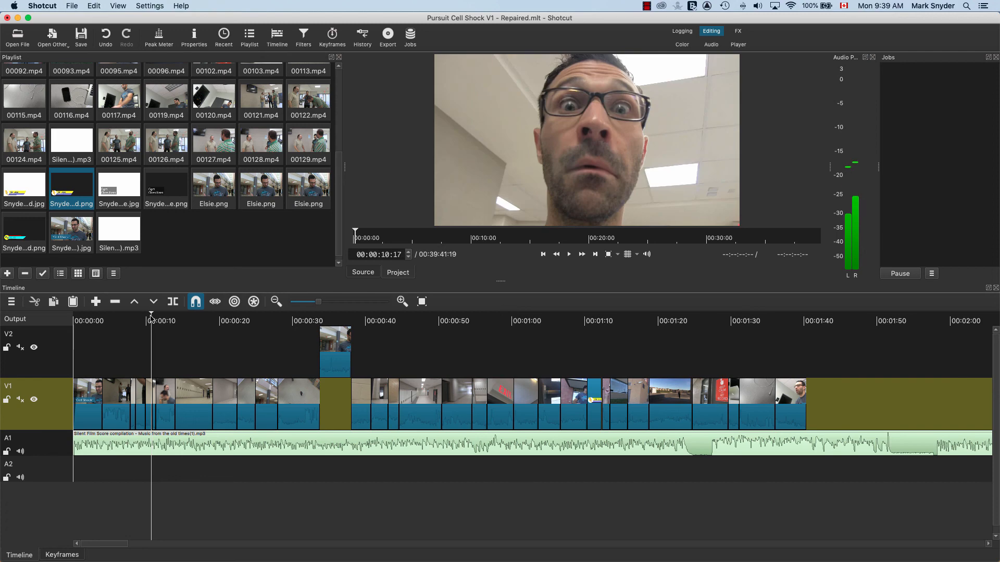
key("space")
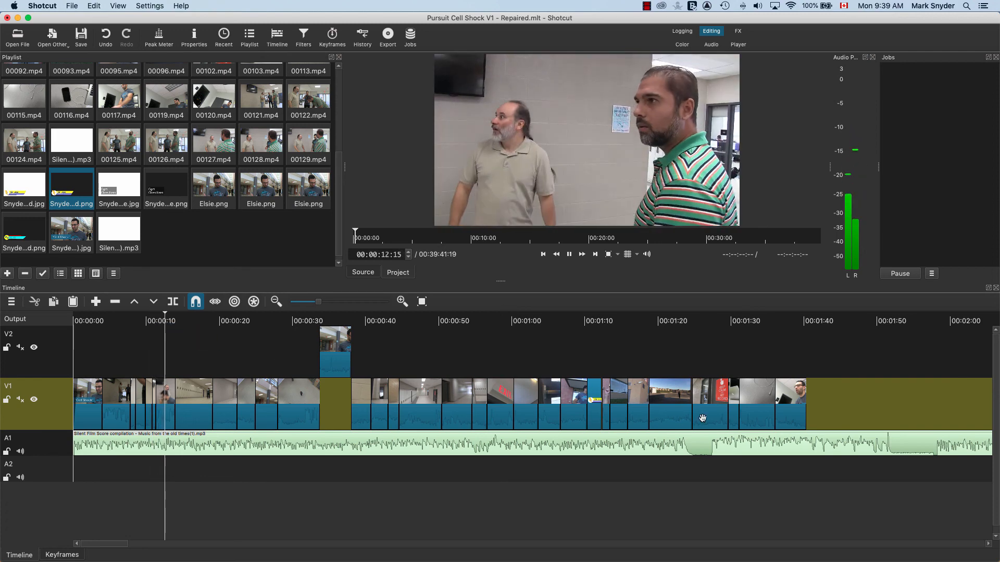
key("space")
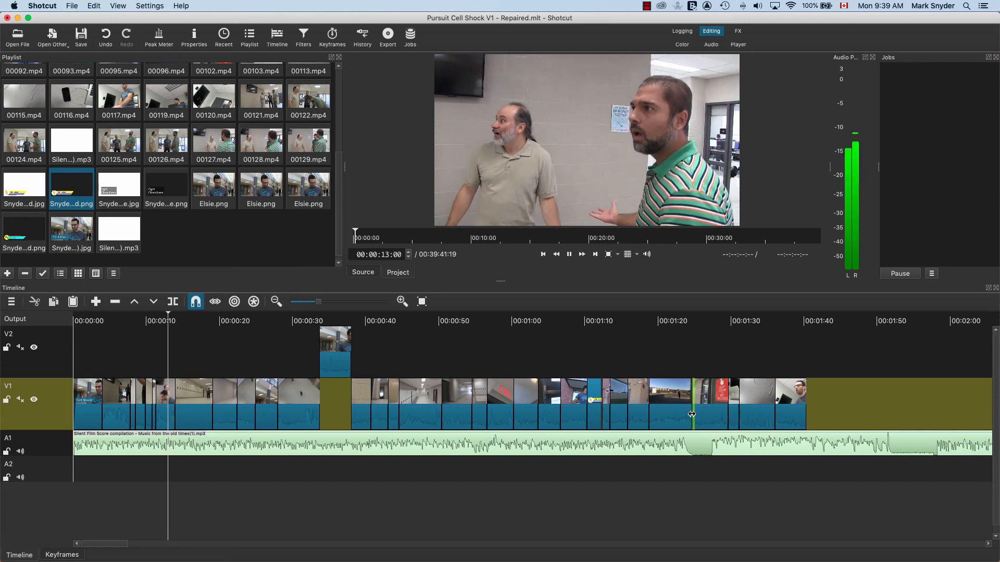
Move all V1 clips after the "In Shock" title further along the timeline and play the title through into the gap
left_click(579, 333)
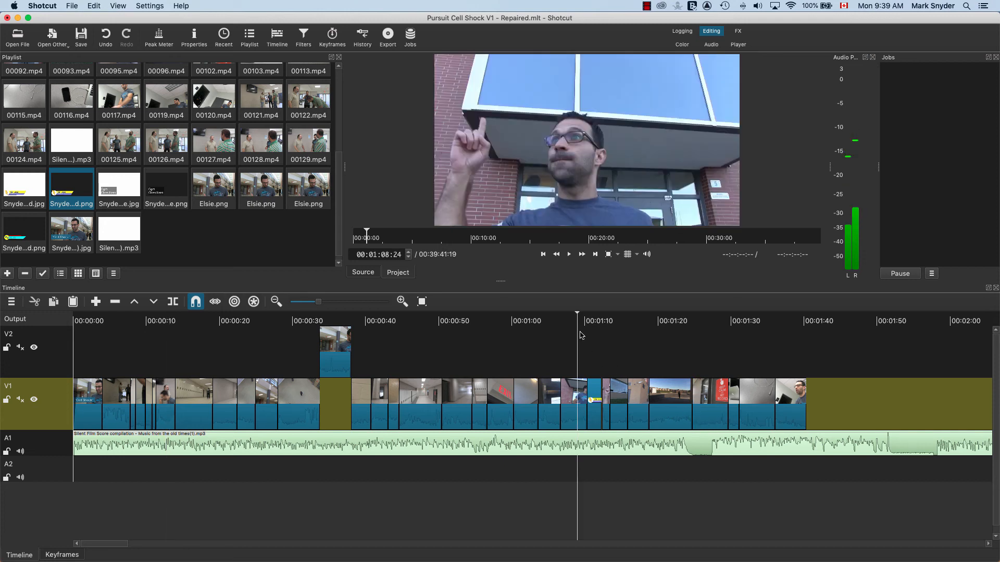
left_click(606, 398)
left_click(791, 403, "shift")
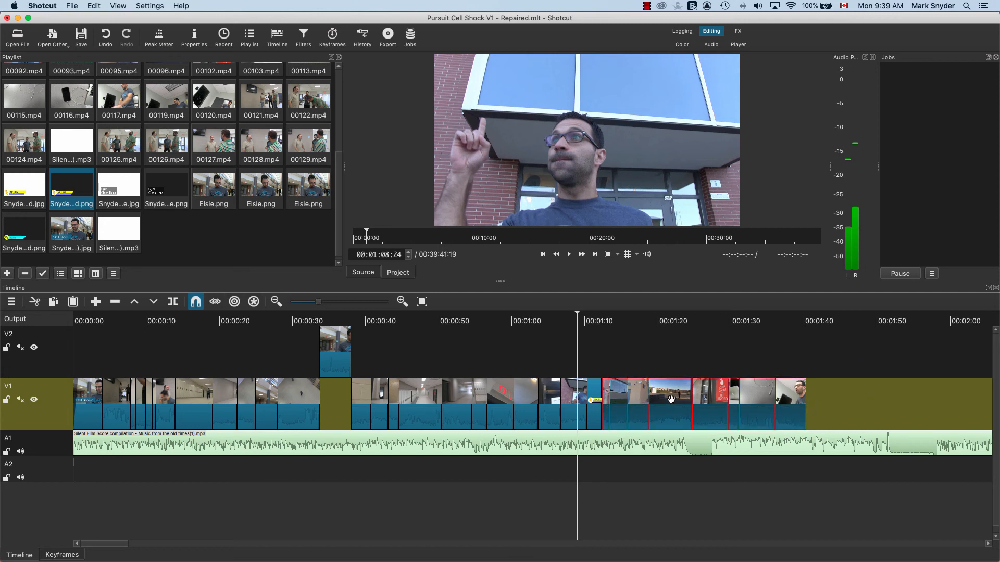
left_click_drag(672, 400, 767, 399)
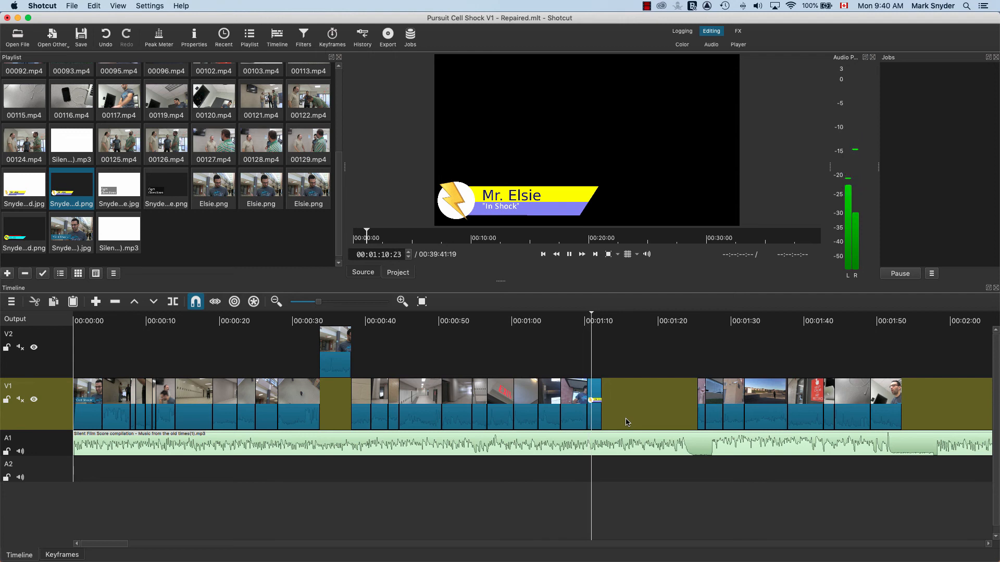
key("space")
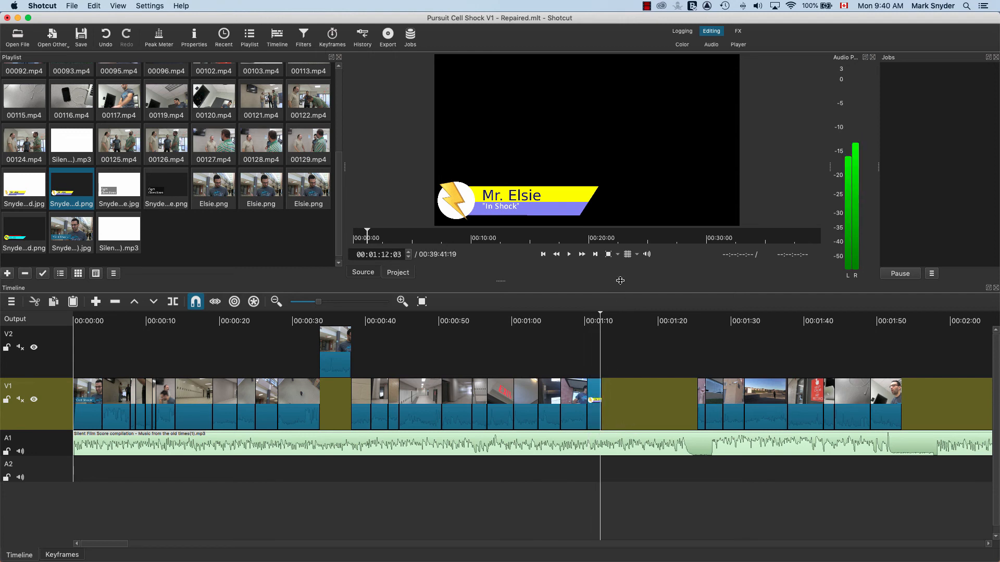
key("space")
key("space")
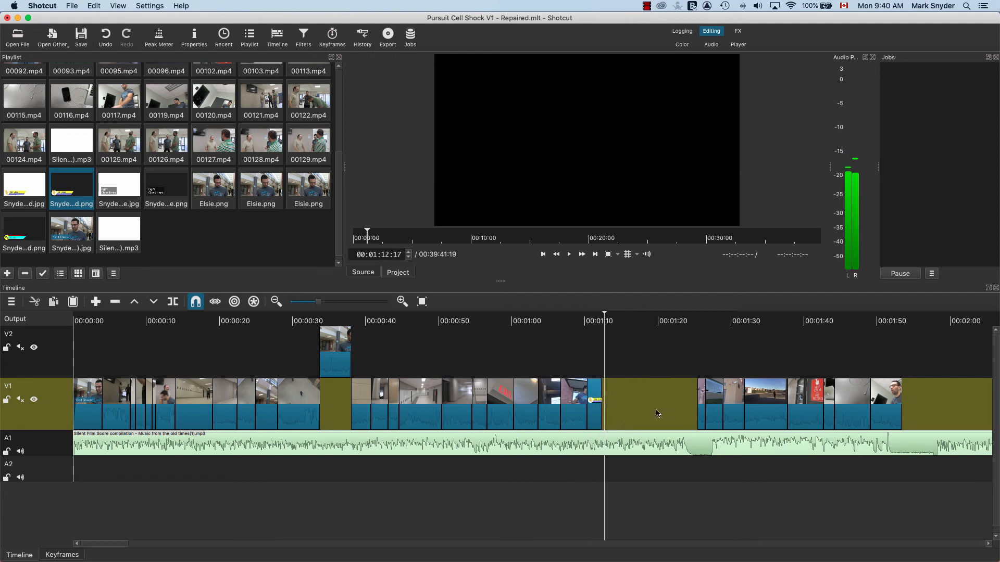
left_click_drag(604, 316, 580, 321)
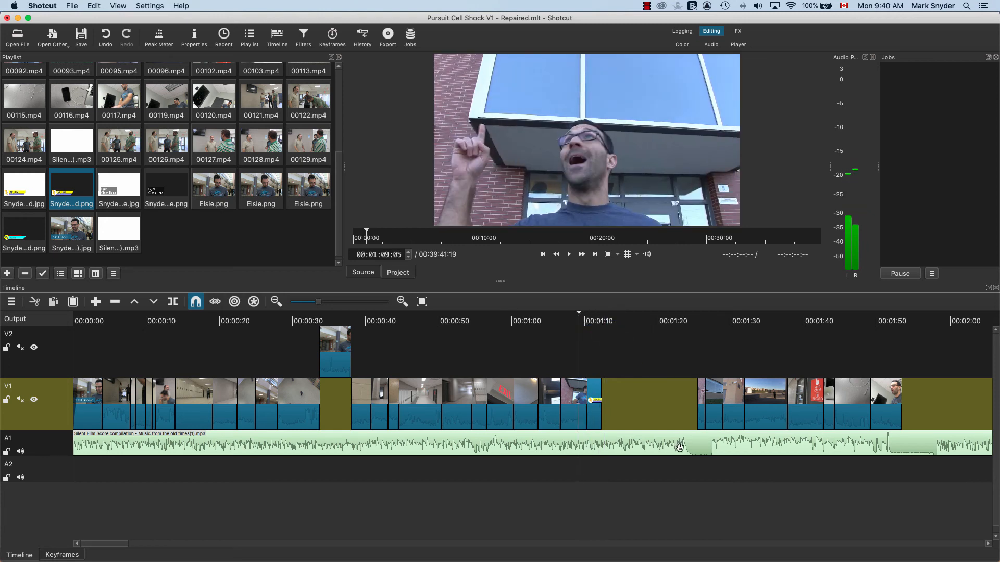
Select the V1 clips after the gap and move them back until they meet the end of the "In Shock" title
left_click(701, 399)
left_click(880, 395, "shift")
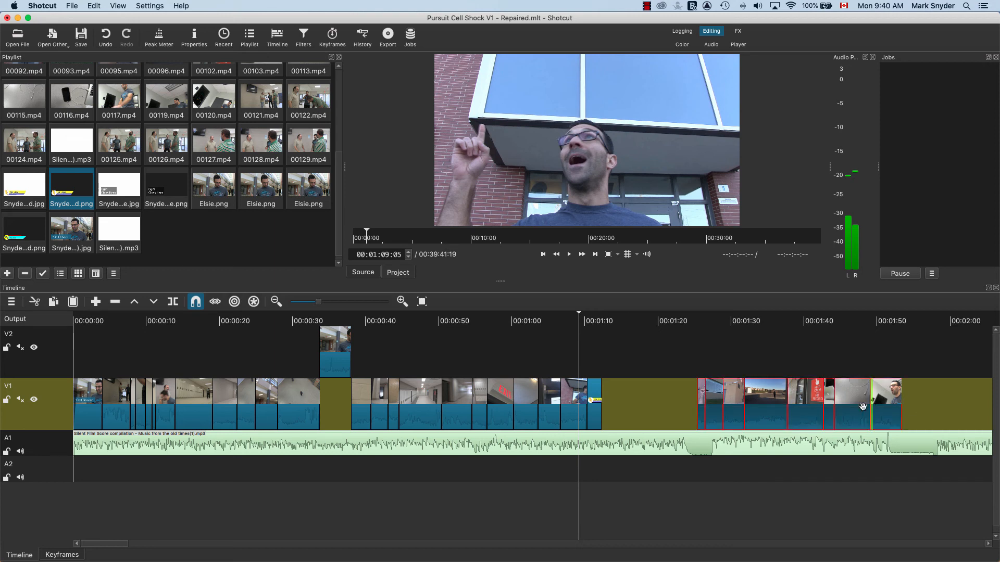
left_click_drag(790, 400, 709, 405)
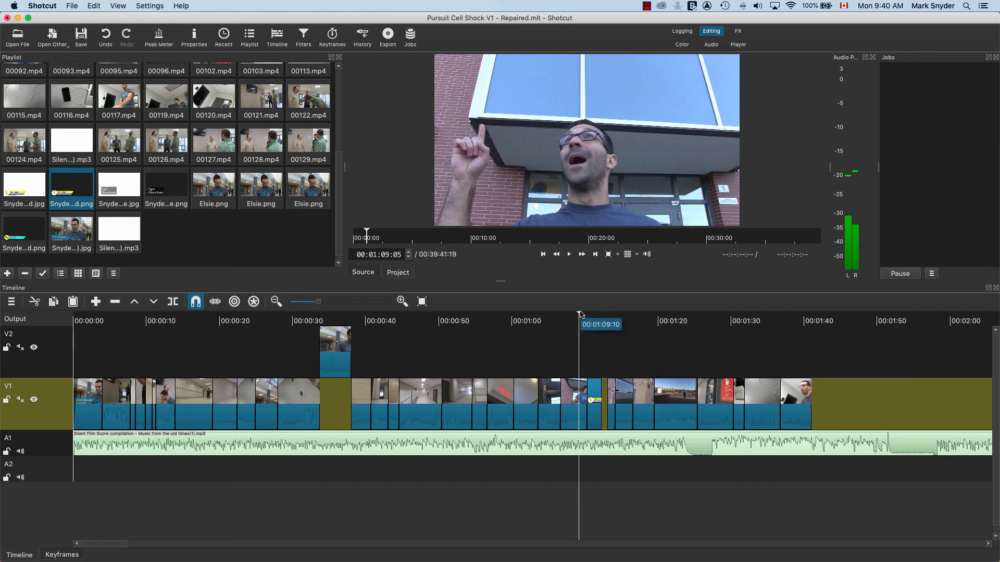
left_click_drag(586, 321, 436, 321)
left_click(613, 398)
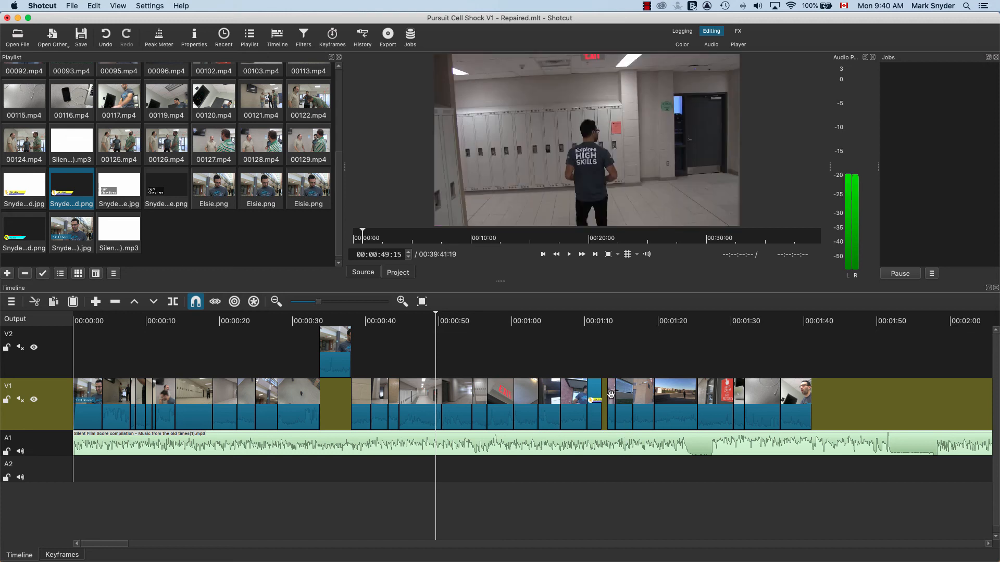
left_click(613, 398)
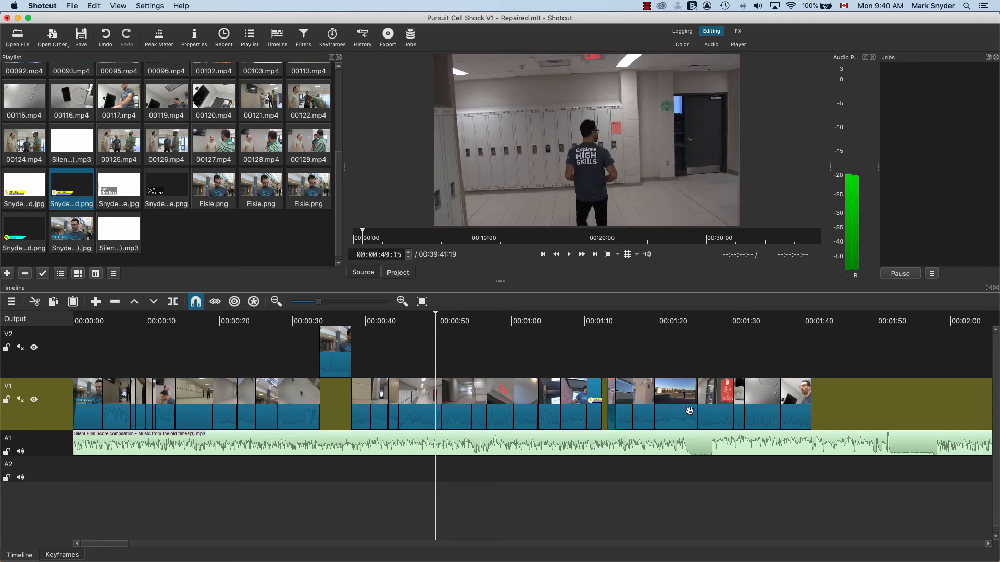
left_click(789, 400, "shift")
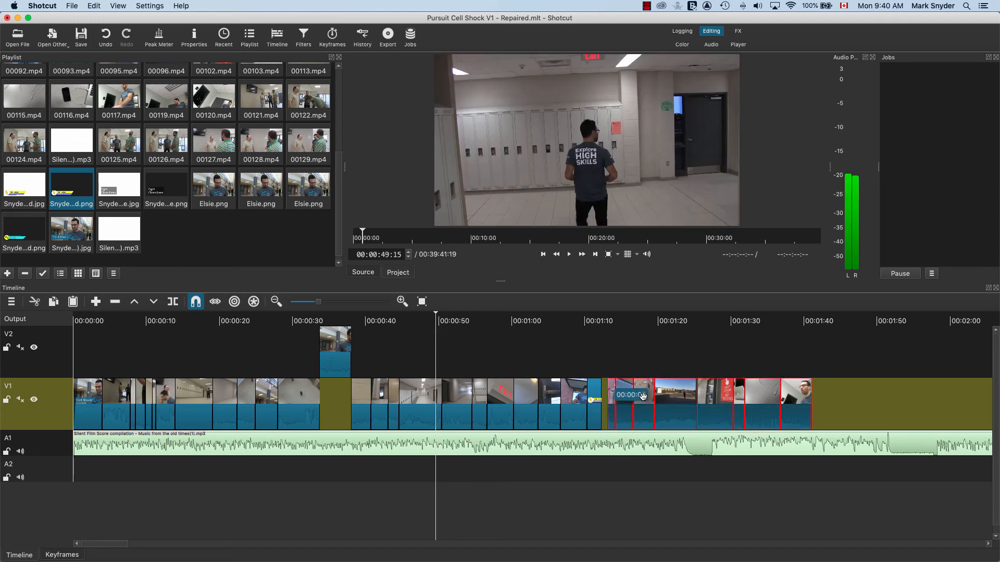
left_click_drag(642, 397, 637, 397)
Play back the "In Shock" title and its join with the outdoor clips that follow
left_click(584, 340)
key("space")
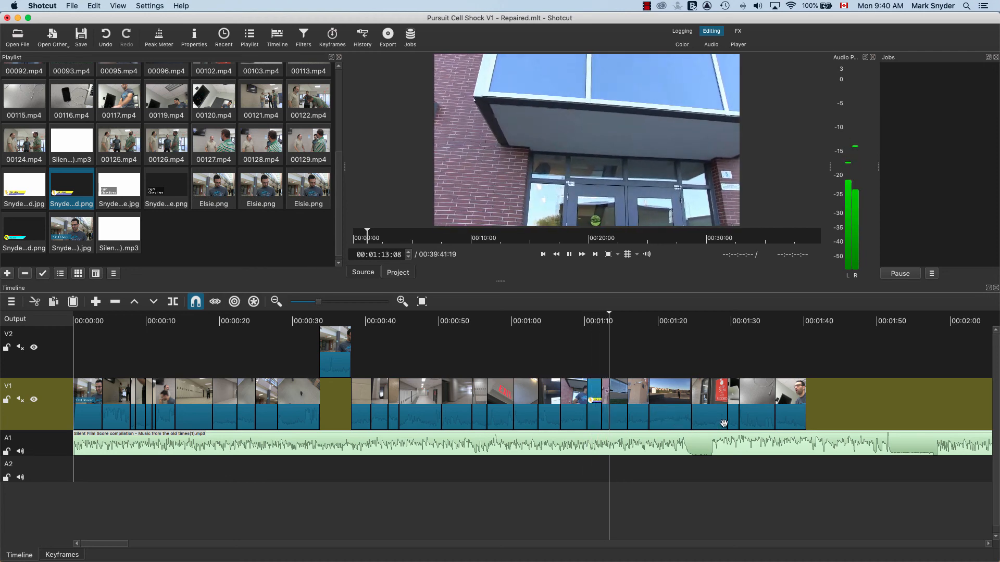
key("space")
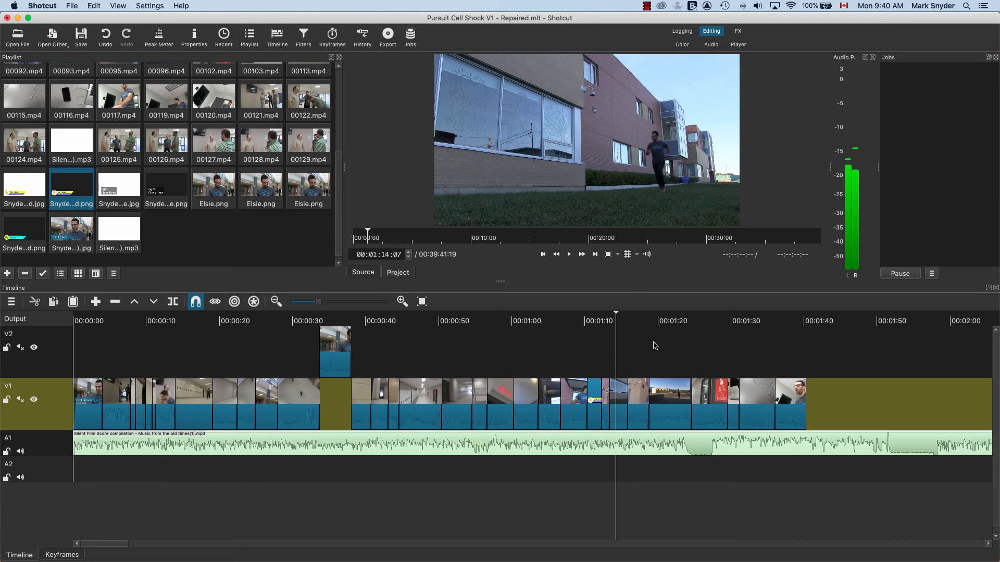
Review the timeline from the "Cell Shock" opening title past the "In Shock" title to the empty area after the last V1 clip
left_click(90, 323)
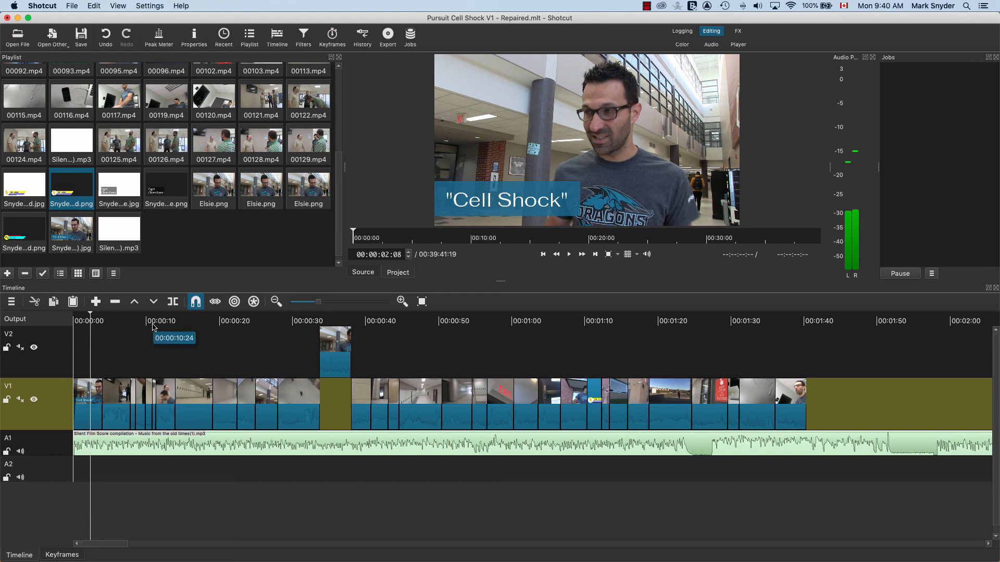
left_click_drag(153, 326, 579, 386)
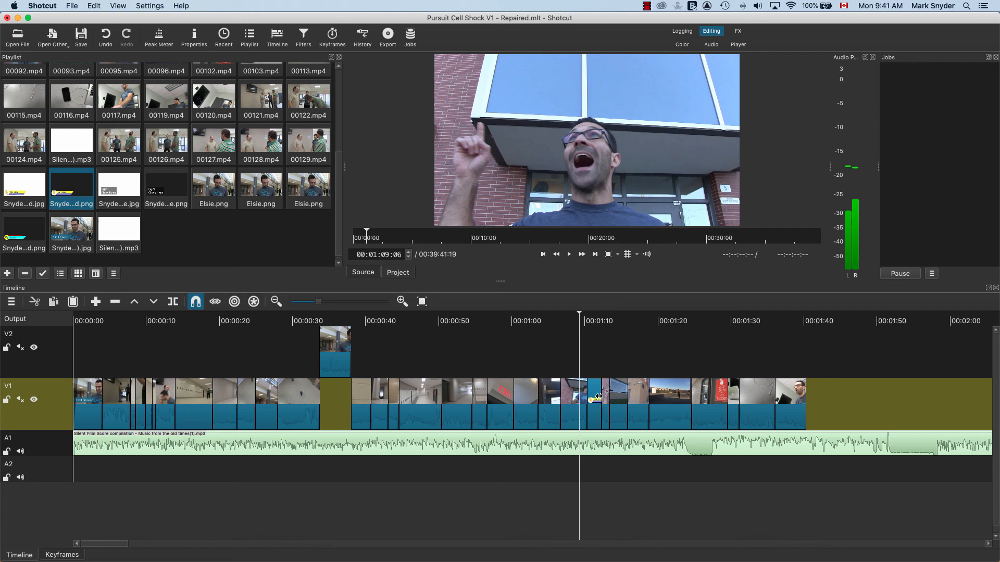
left_click(811, 318)
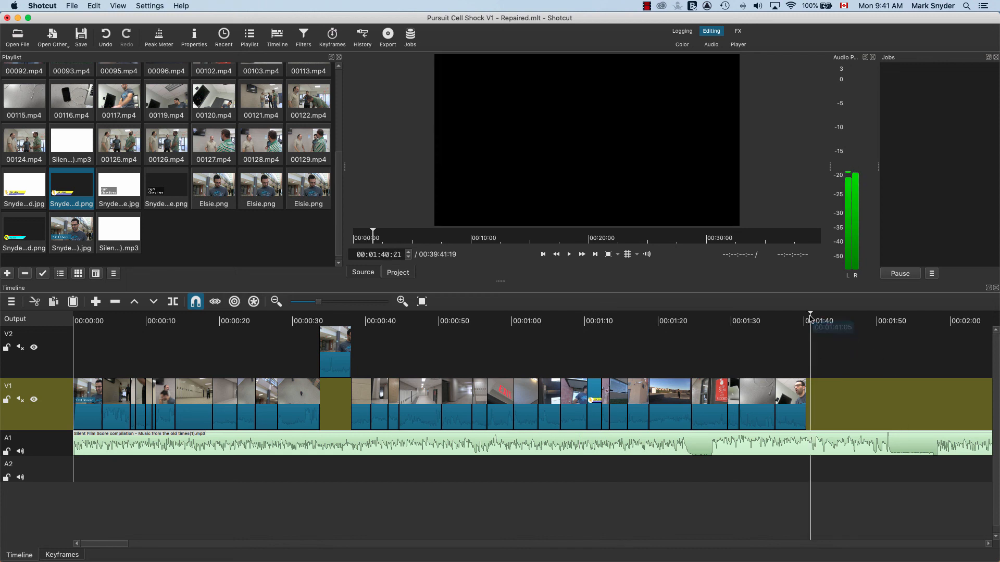
left_click_drag(809, 316, 808, 318)
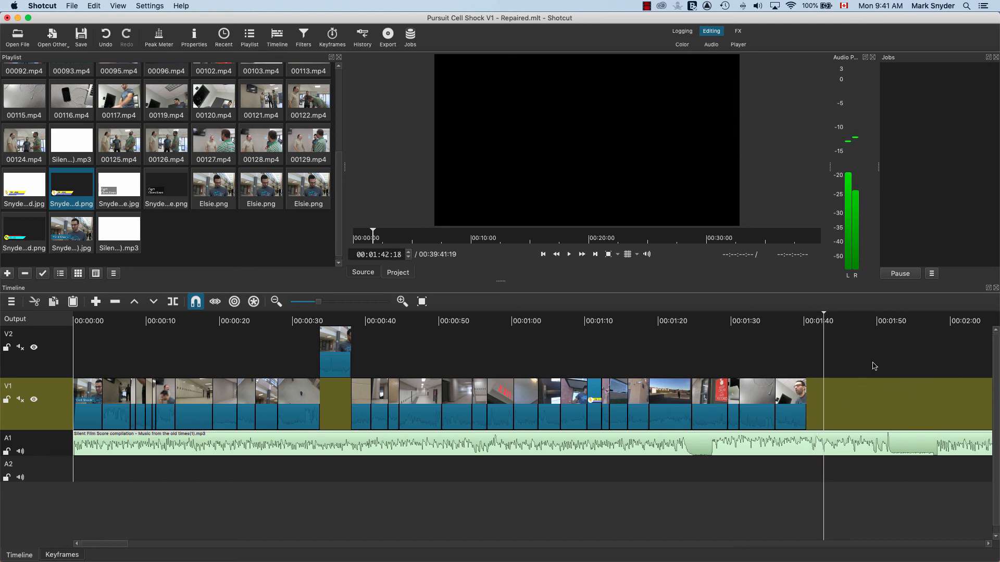
left_click(878, 321)
left_click_drag(879, 323, 903, 321)
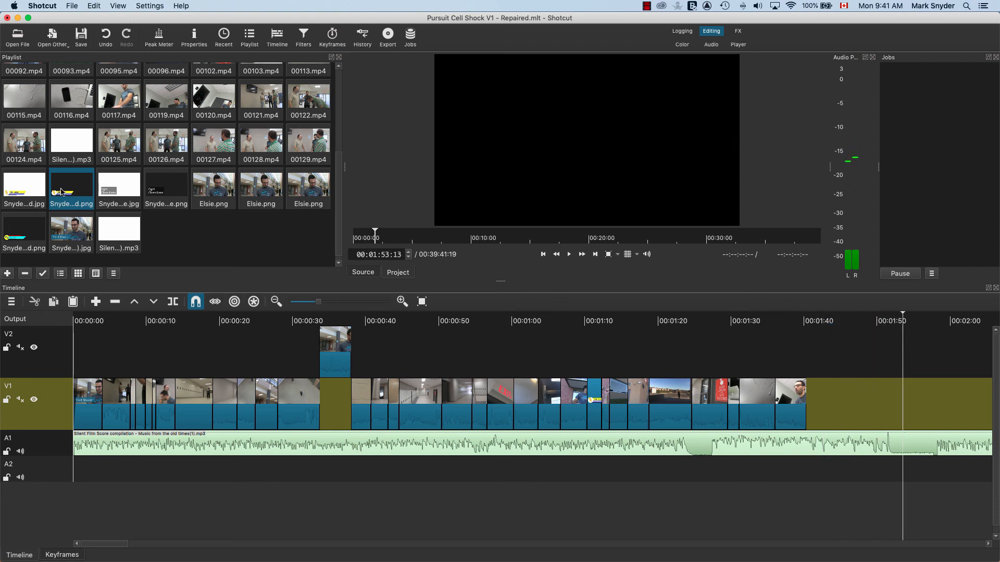
Place four copies of the yellow "In Shock" title PNG end to end on V1, directly after the last clip
left_click_drag(61, 192, 810, 423)
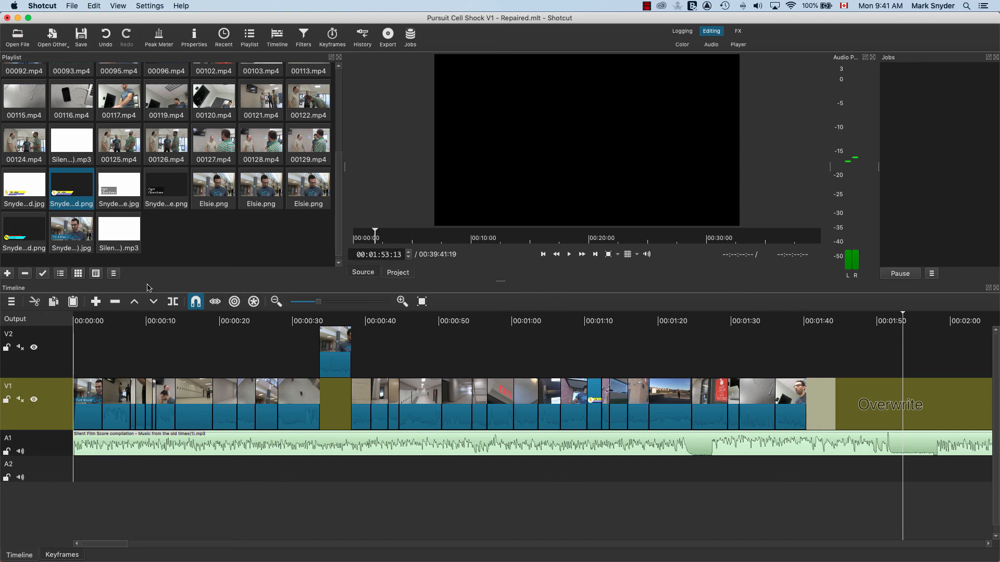
left_click_drag(26, 232, 837, 425)
left_click_drag(25, 189, 863, 404)
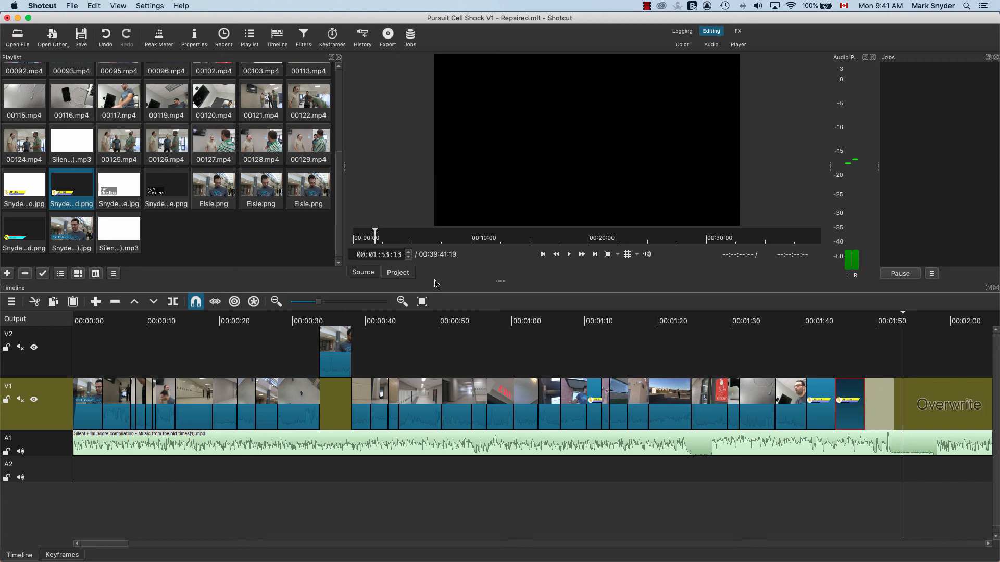
left_click_drag(66, 188, 867, 410)
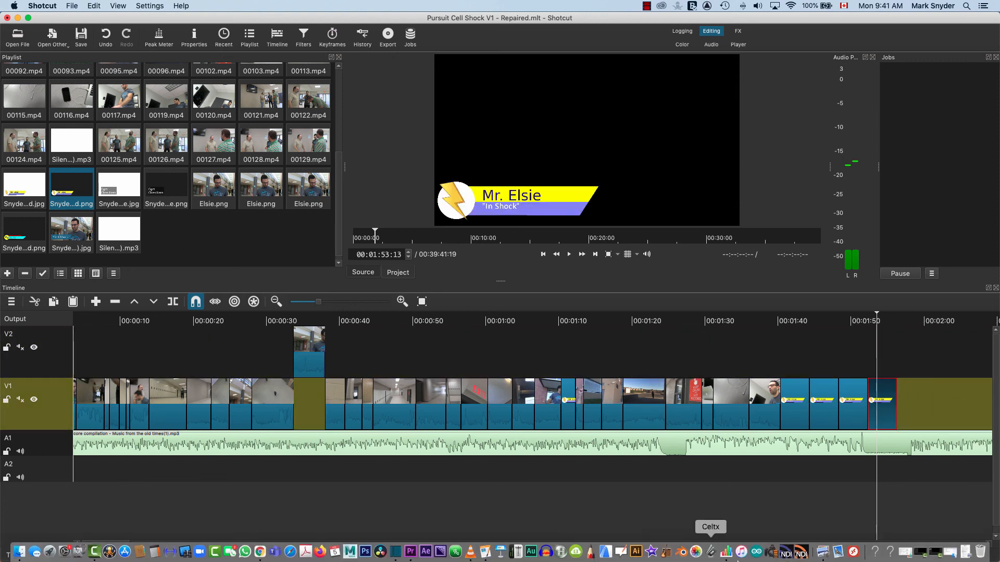
Check the Credits list in the assignment PDF and append a fifth copy of the yellow "In Shock" title PNG on V1
left_click(826, 555)
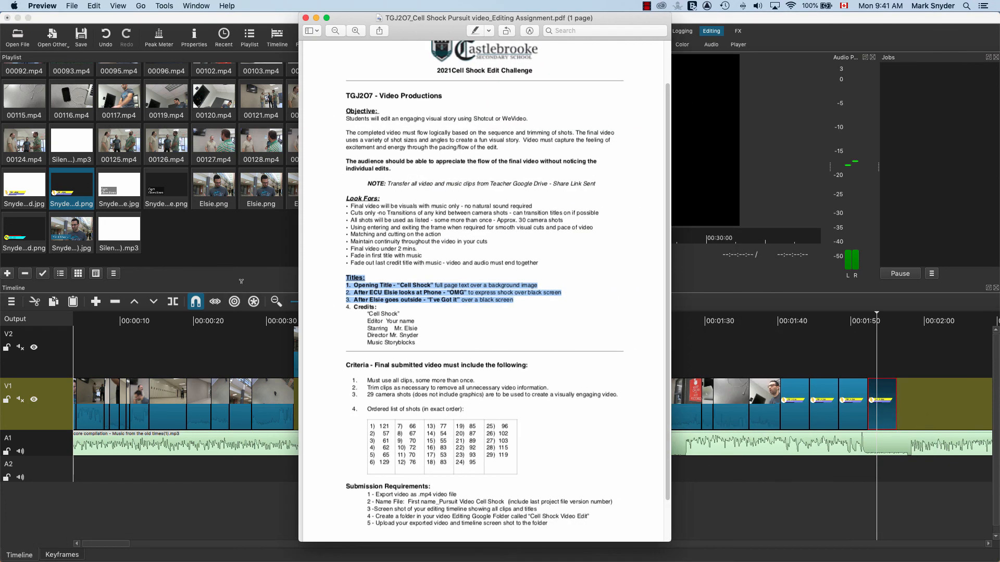
left_click(376, 308)
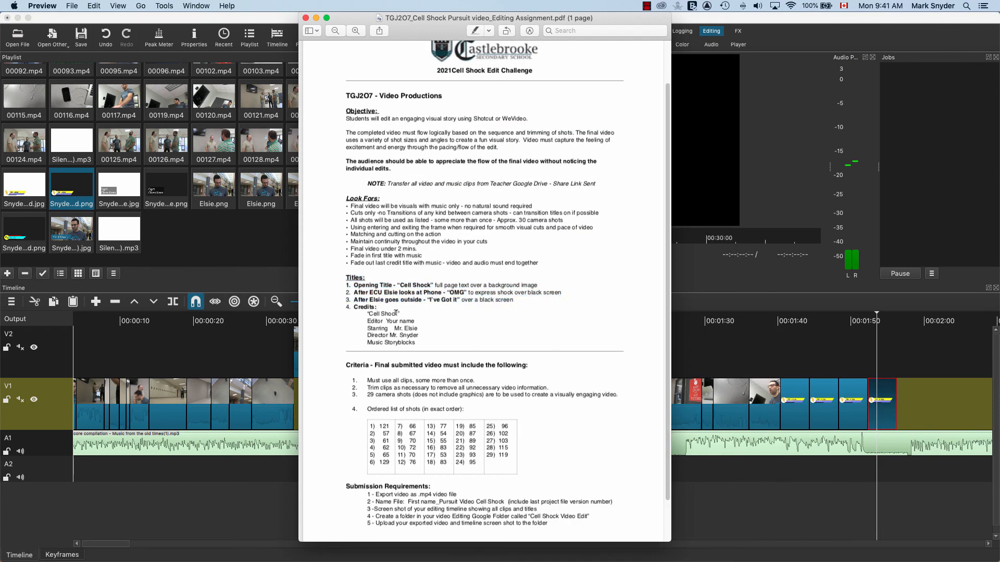
left_click_drag(400, 312, 366, 314)
left_click(379, 317)
left_click(315, 17)
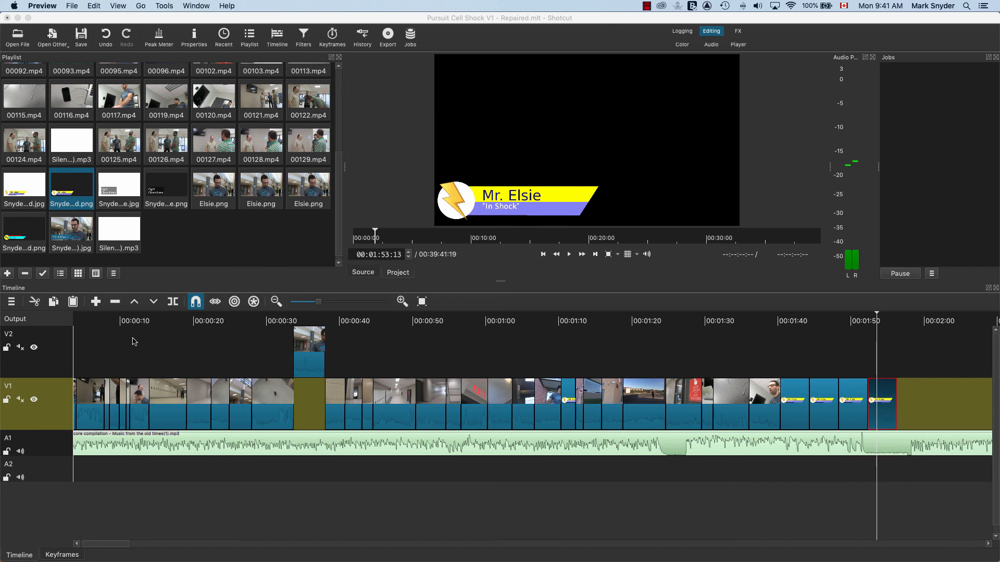
left_click_drag(84, 227, 880, 409)
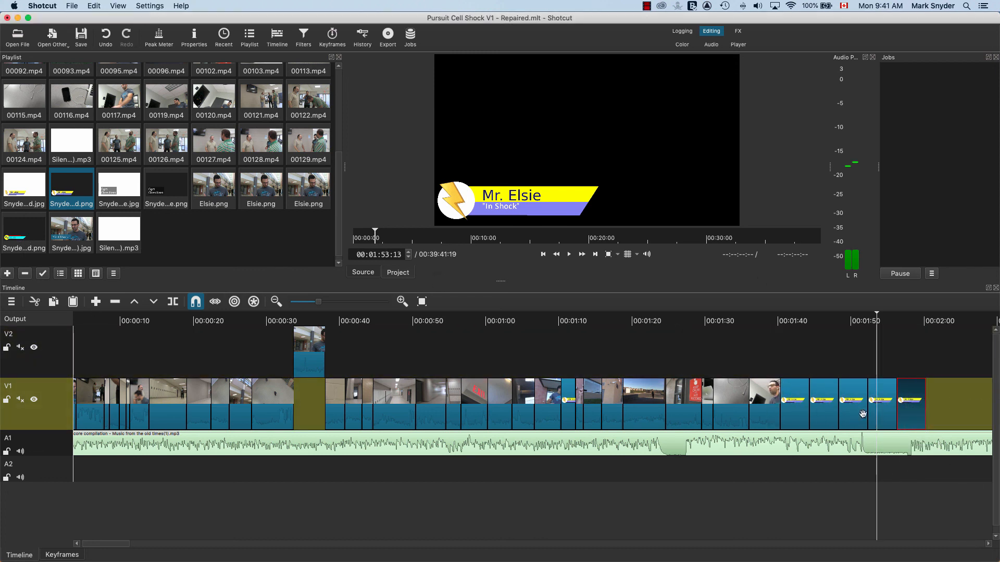
Split the silent film music on A1 at the end of the last title clip and delete the part beyond it
left_click_drag(879, 323, 926, 329)
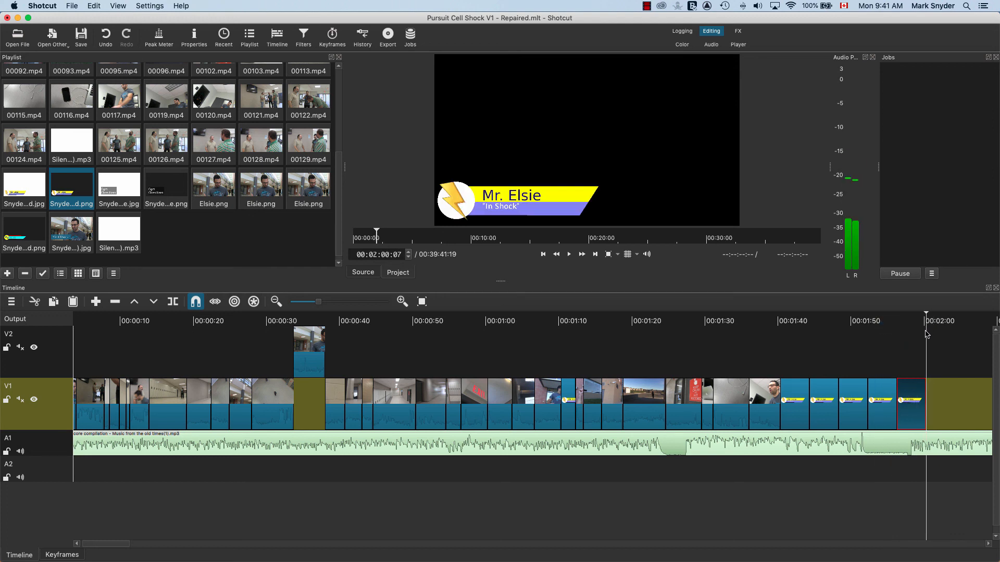
left_click(932, 443)
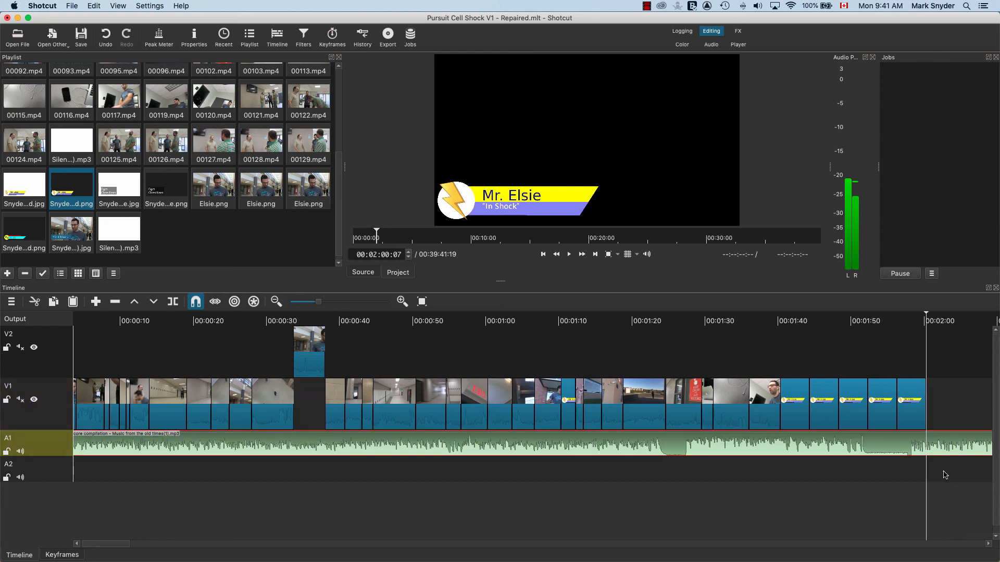
key("s")
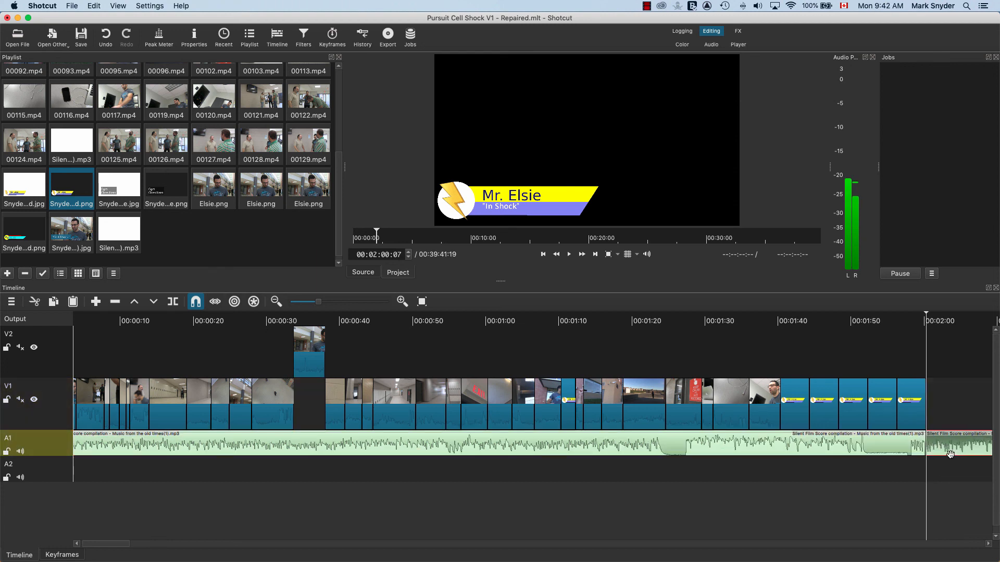
key("Delete")
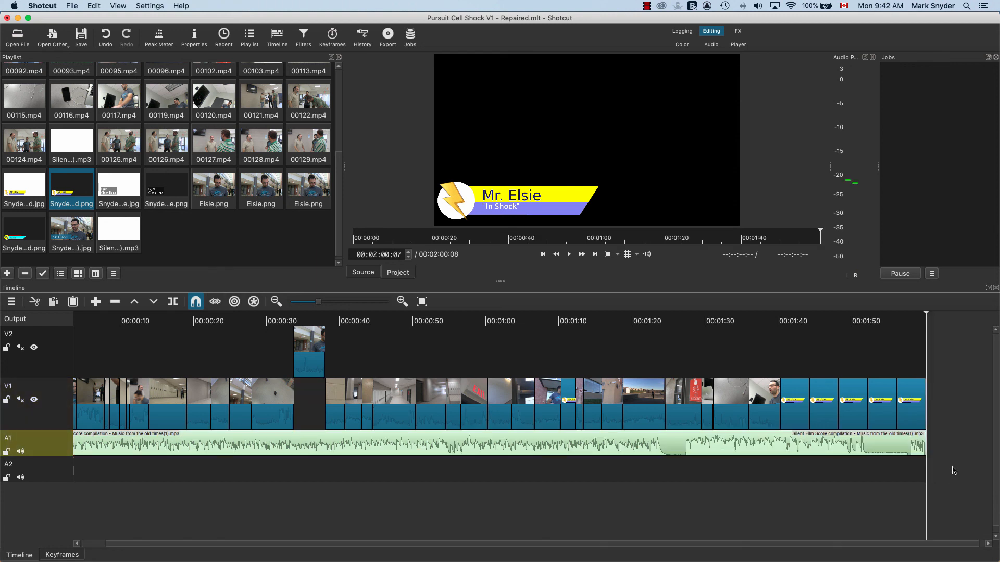
left_click(919, 448)
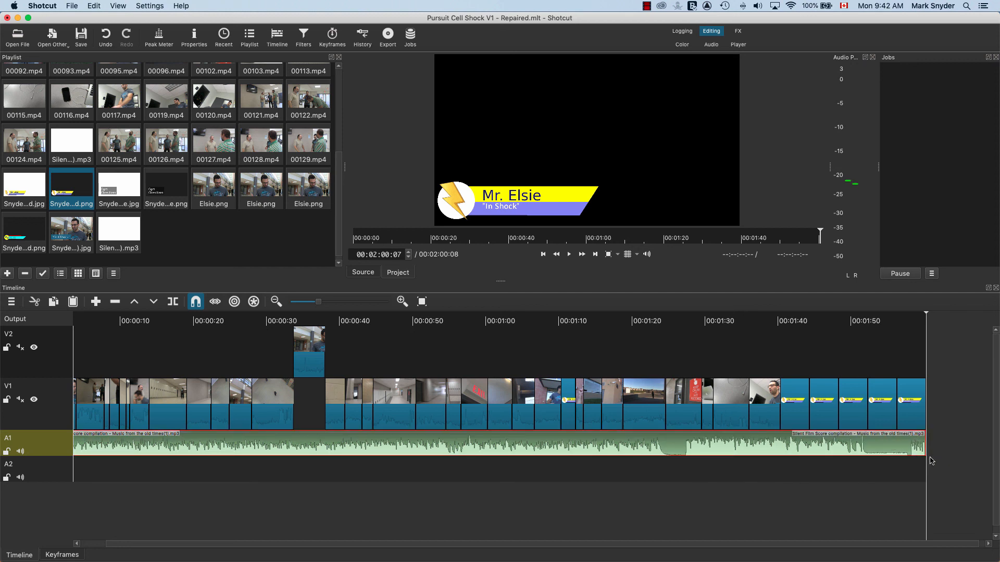
Add a Fade Out Video filter to the last "In Shock" title on V1 with a duration of 20 frames
left_click(909, 393)
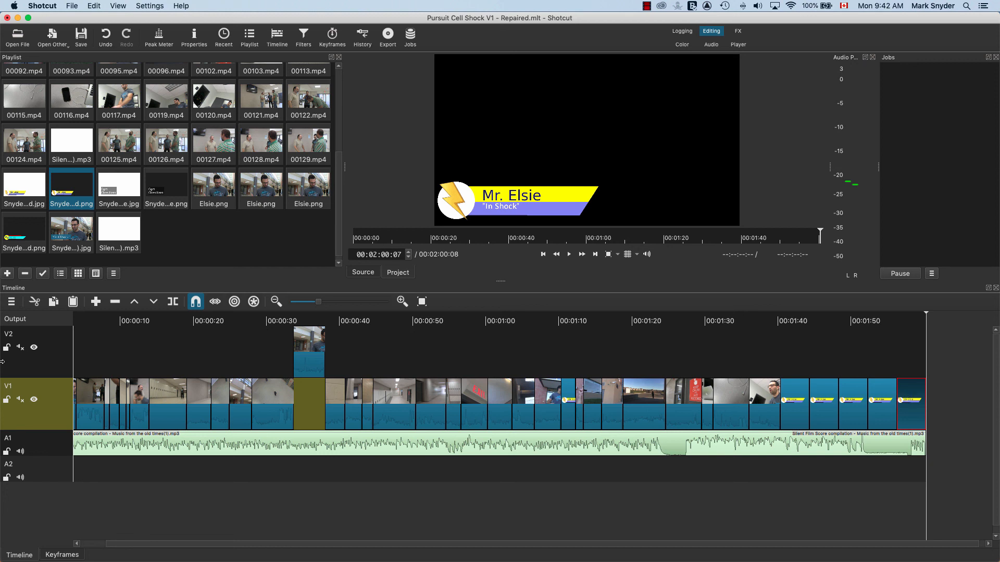
left_click(303, 36)
left_click(13, 272)
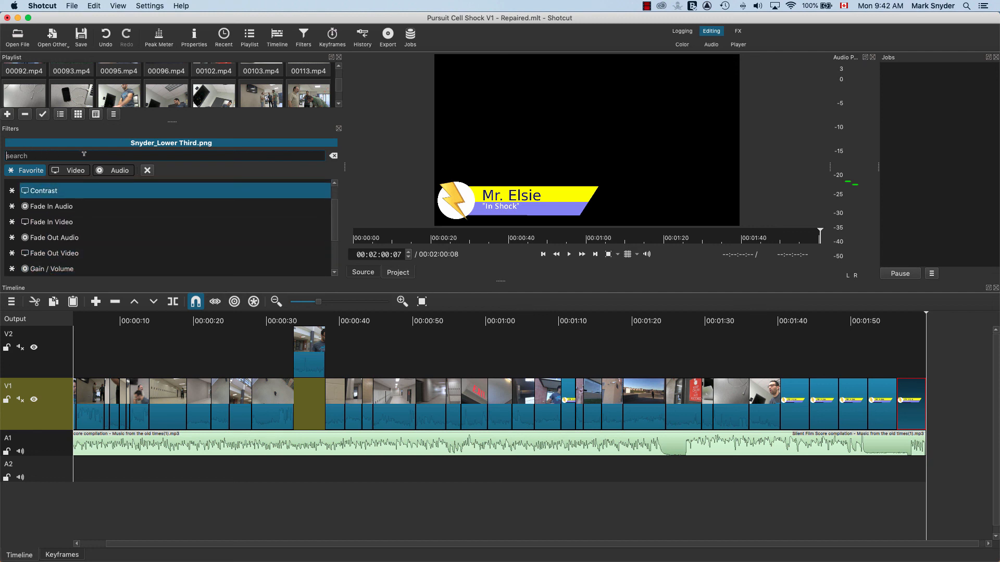
type("fade")
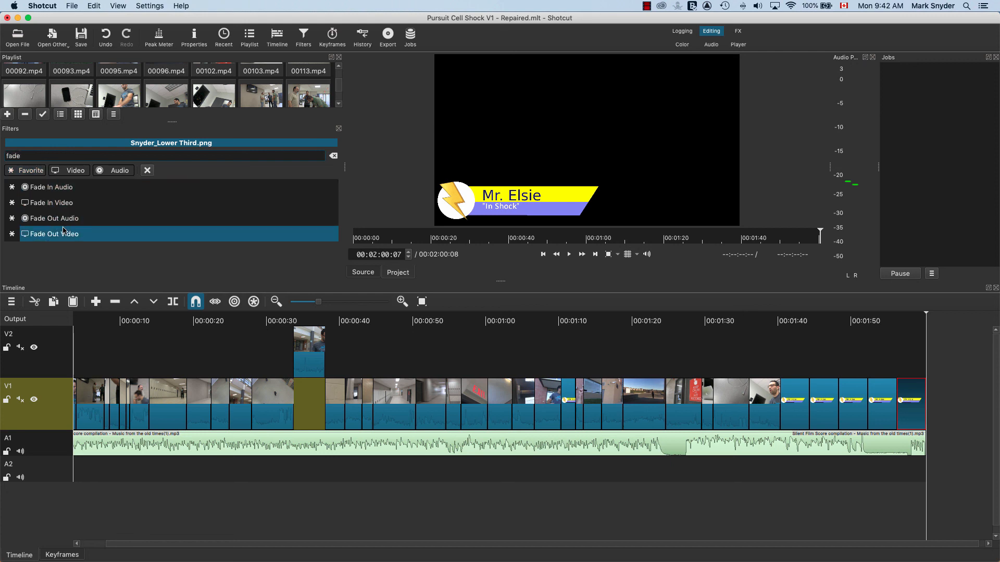
left_click(33, 235)
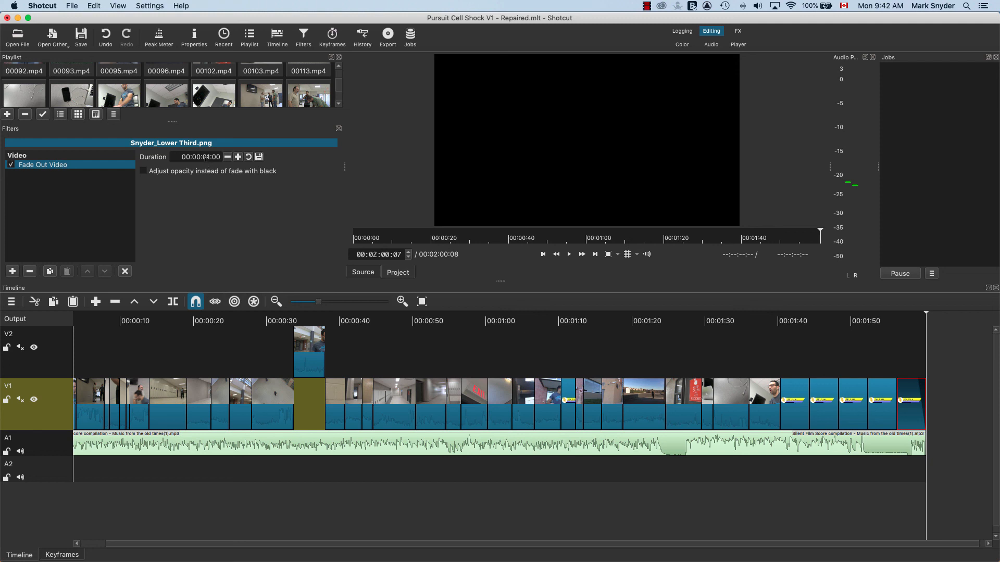
double_click(218, 155)
type("2")
key("Return")
Try a 1-second duration for the last title's Fade Out Video filter
key("super+equal")
key("super+equal")
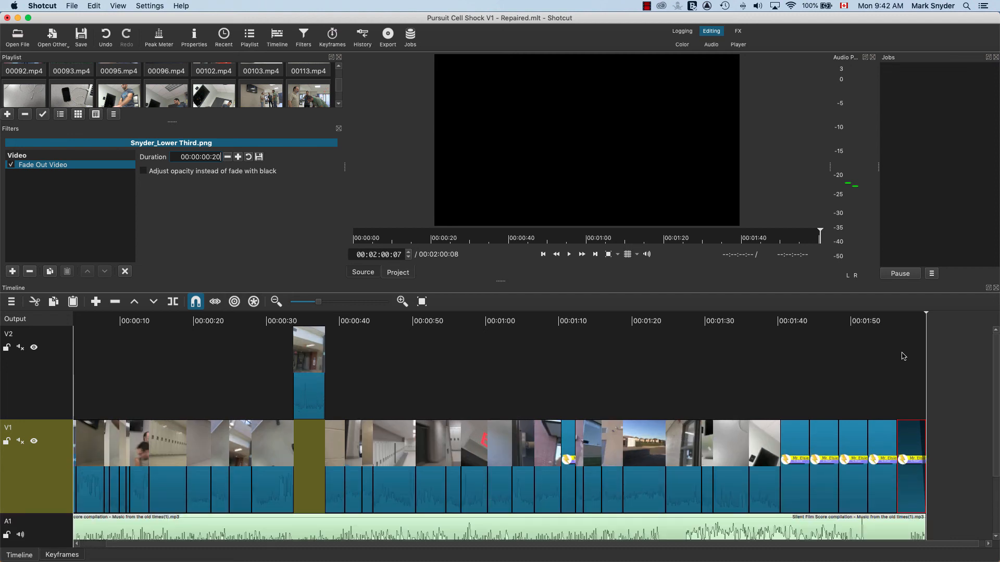
key("super+minus")
key("super+minus")
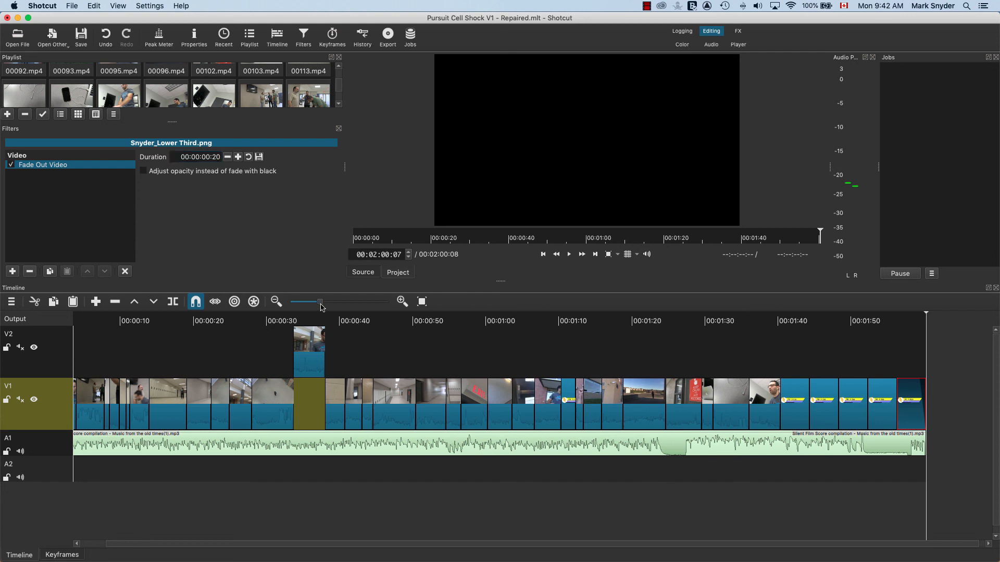
left_click_drag(321, 307, 352, 307)
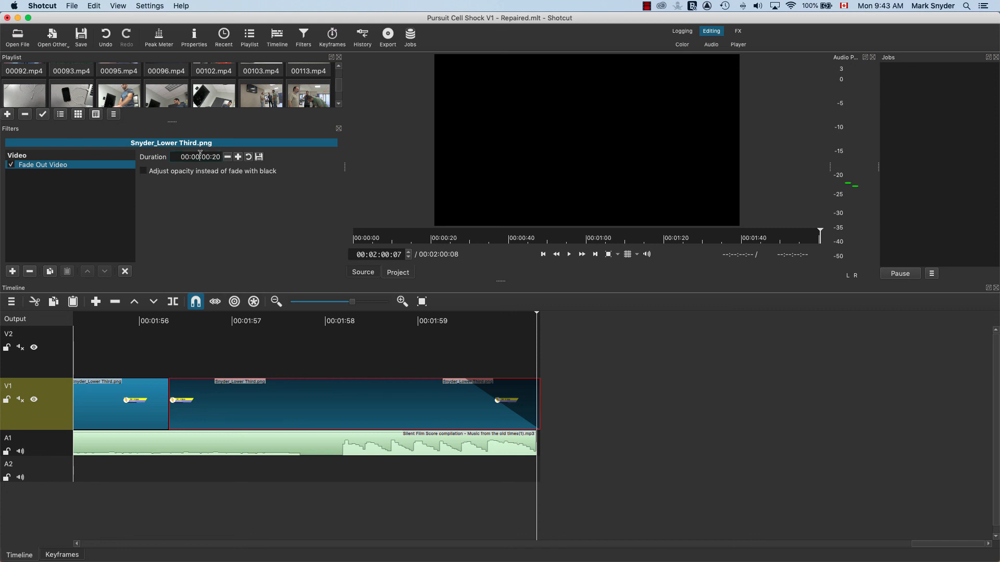
left_click_drag(200, 154, 226, 163)
type("100")
key("Return")
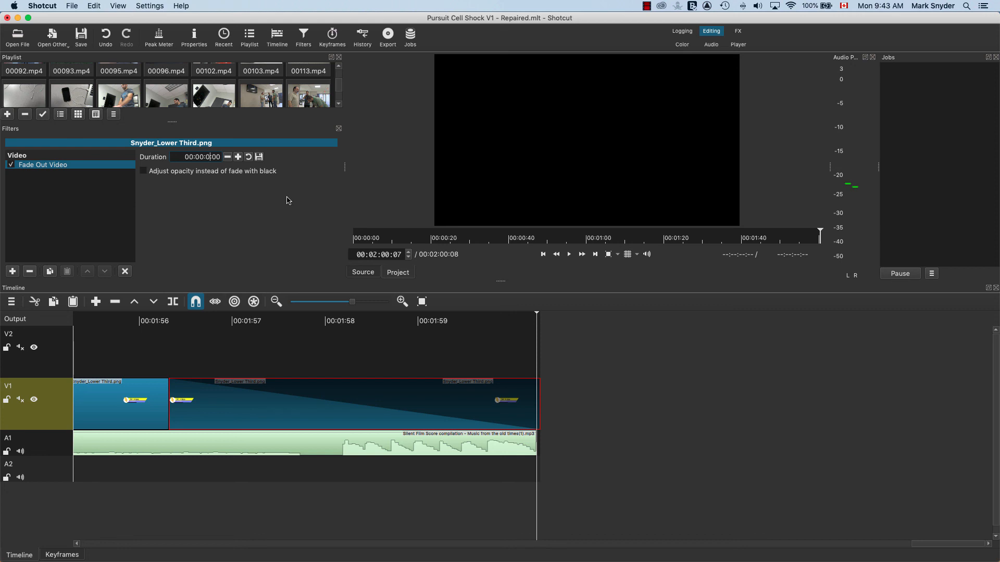
type("1")
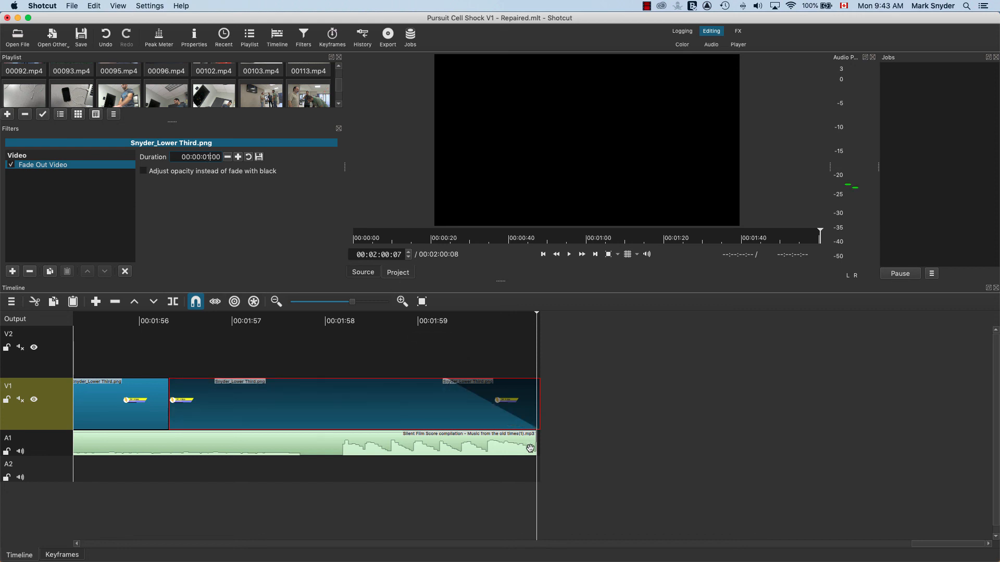
Set the duration of the last title's Fade Out Video filter to 20 frames
left_click_drag(202, 154, 229, 171)
type("20")
key("Return")
Add a Fade Out Audio filter to the silent film music clip on A1 and set its duration to 20 frames
left_click(516, 454)
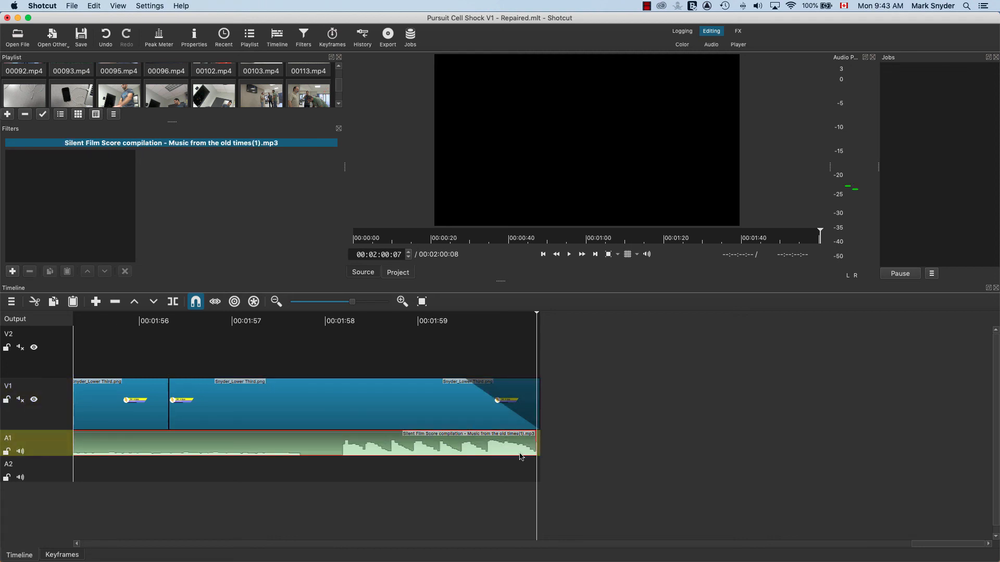
left_click(12, 272)
scroll(55, 263, "down", 1)
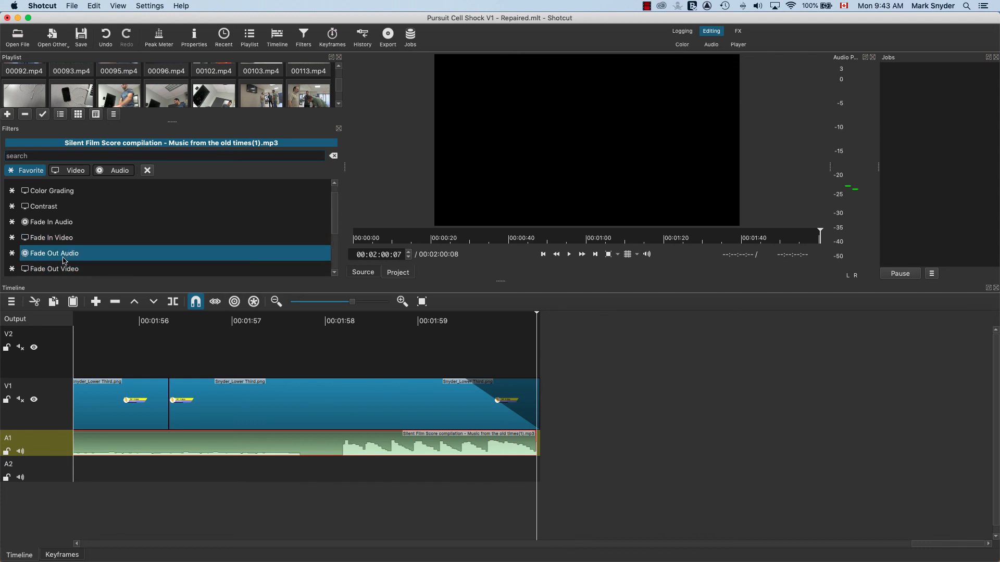
left_click(66, 257)
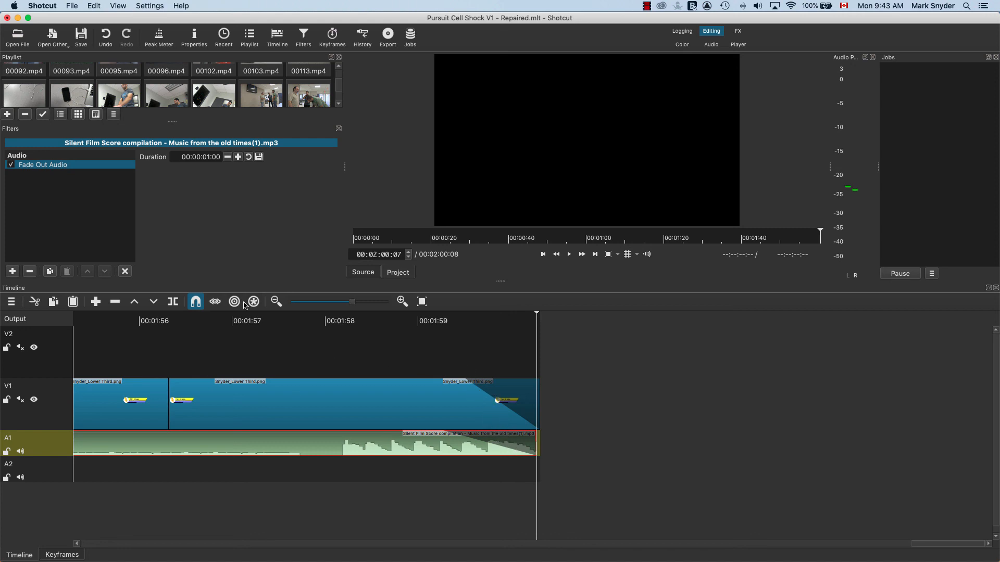
left_click(206, 156)
type("00:00:20")
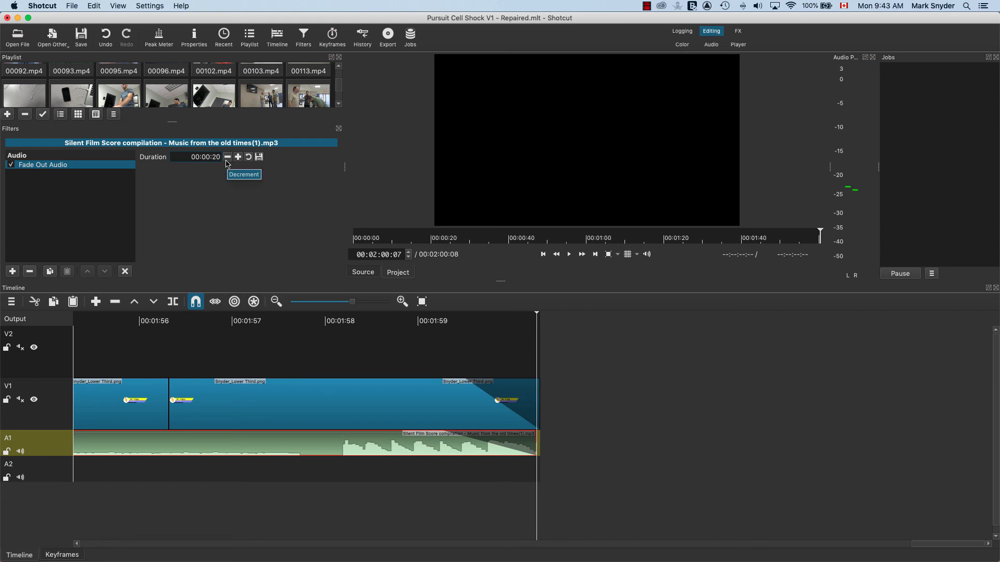
key("Return")
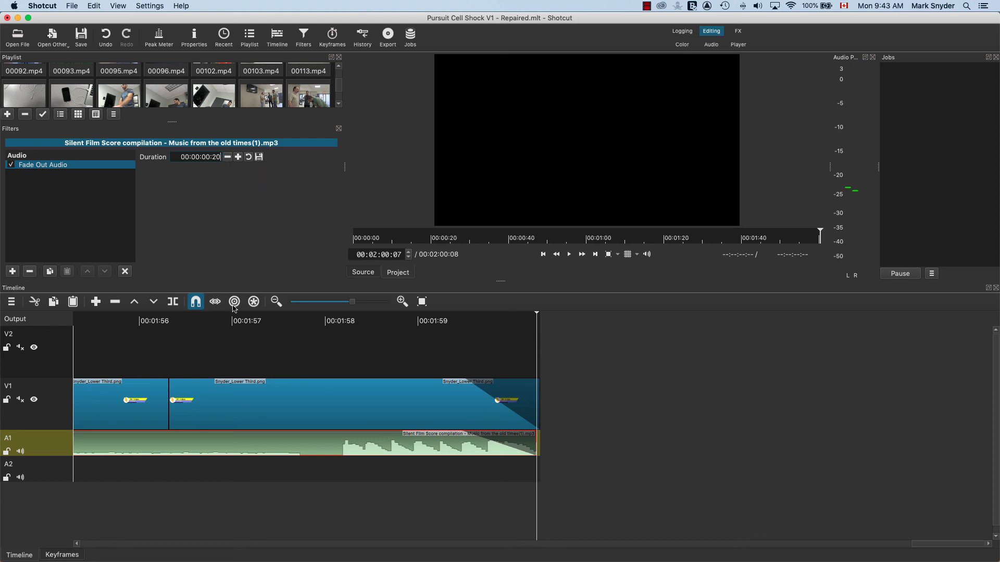
Play back the faded ending and review the timeline from the opening title to the closing titles
left_click(384, 322)
key("space")
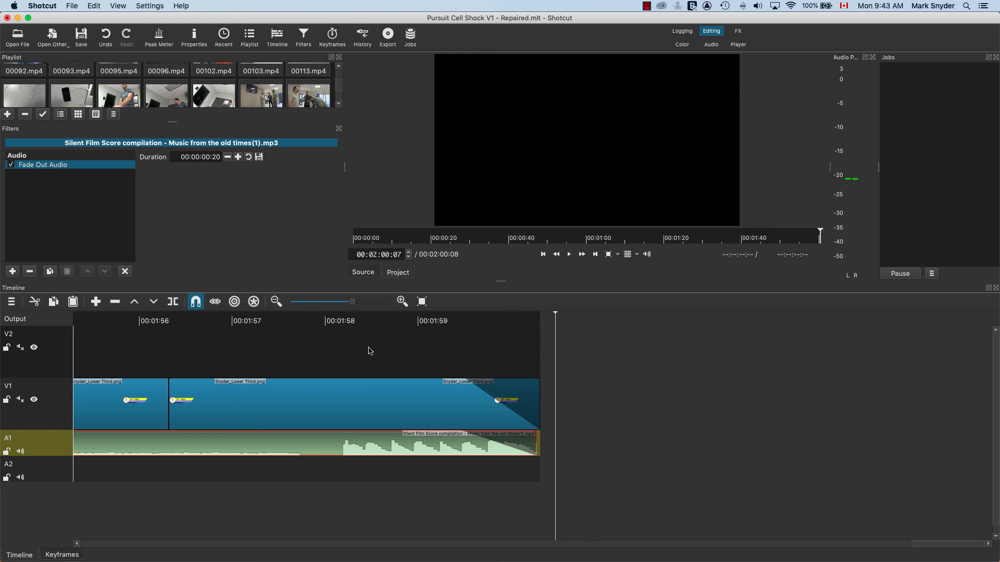
key("minus")
key("minus")
key("minus")
key("minus")
key("minus")
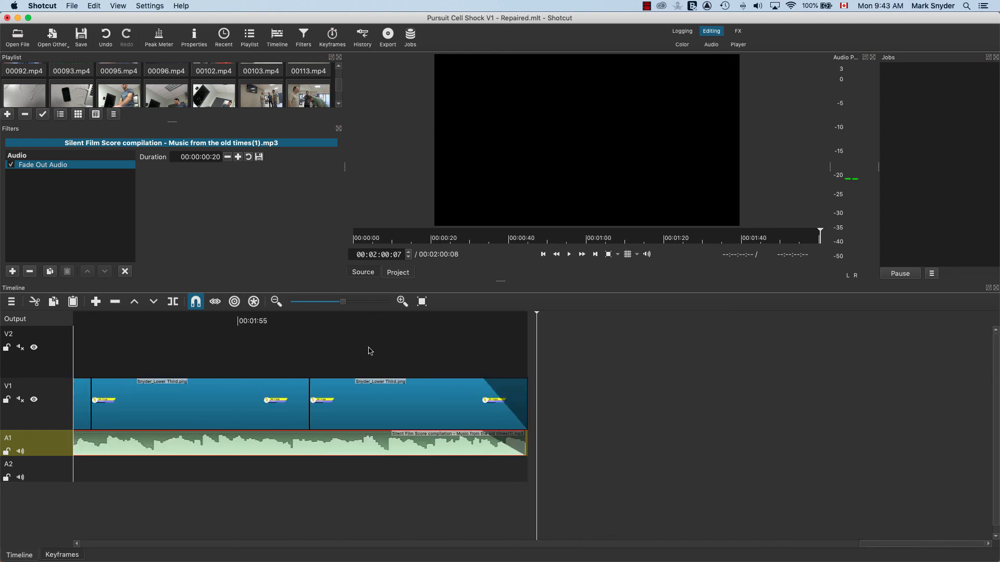
key("minus")
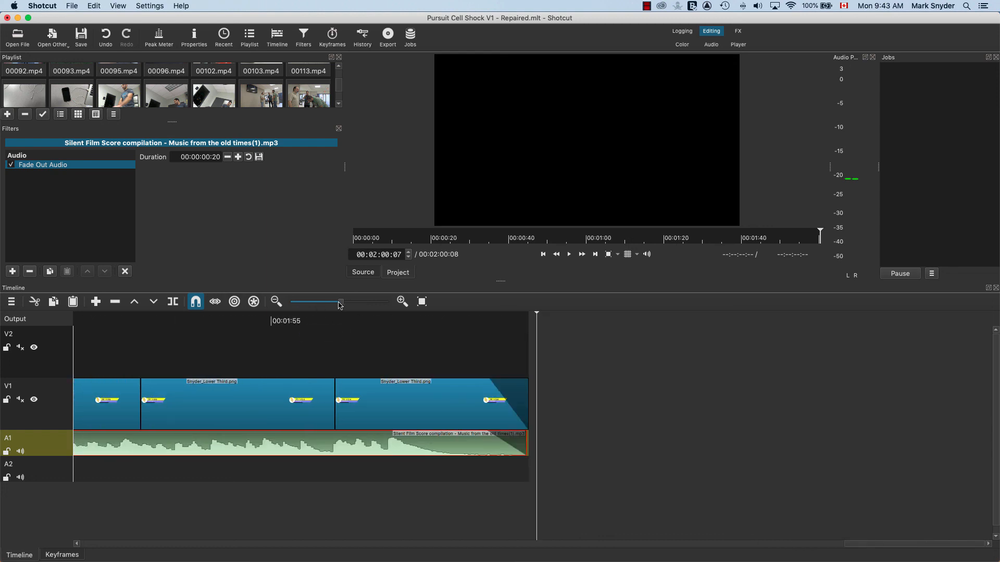
left_click_drag(339, 304, 305, 307)
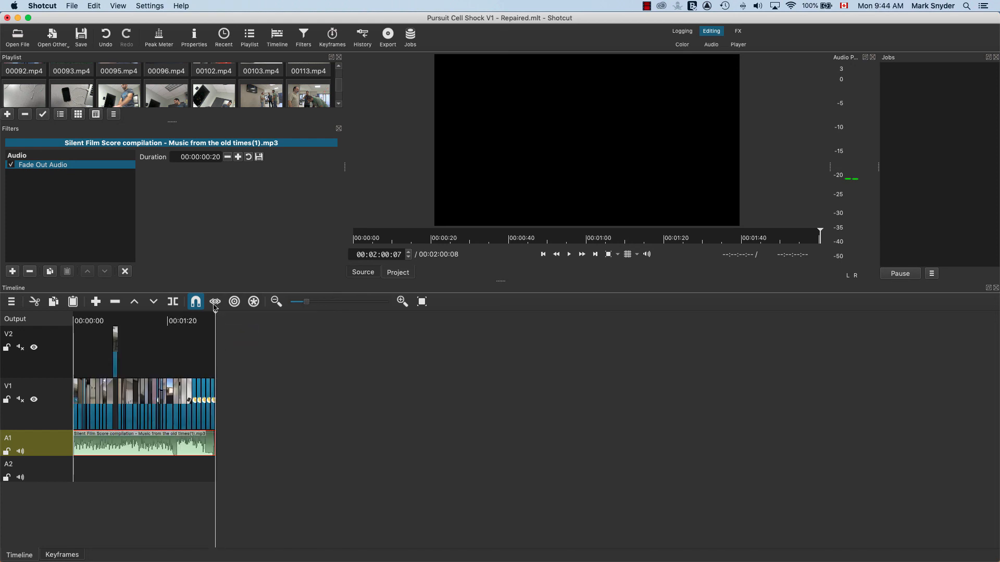
left_click_drag(306, 305, 332, 307)
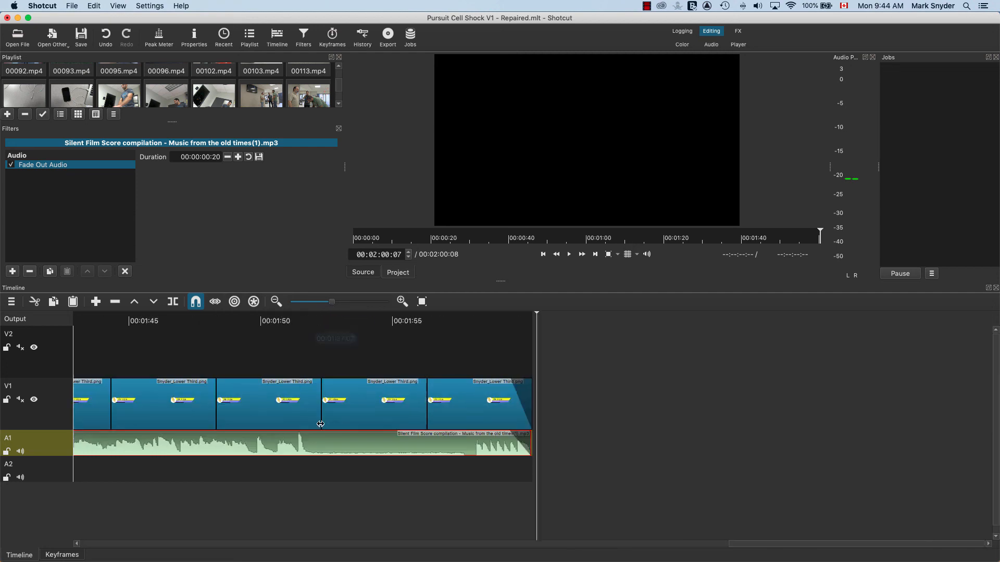
scroll(328, 546, "left", 20)
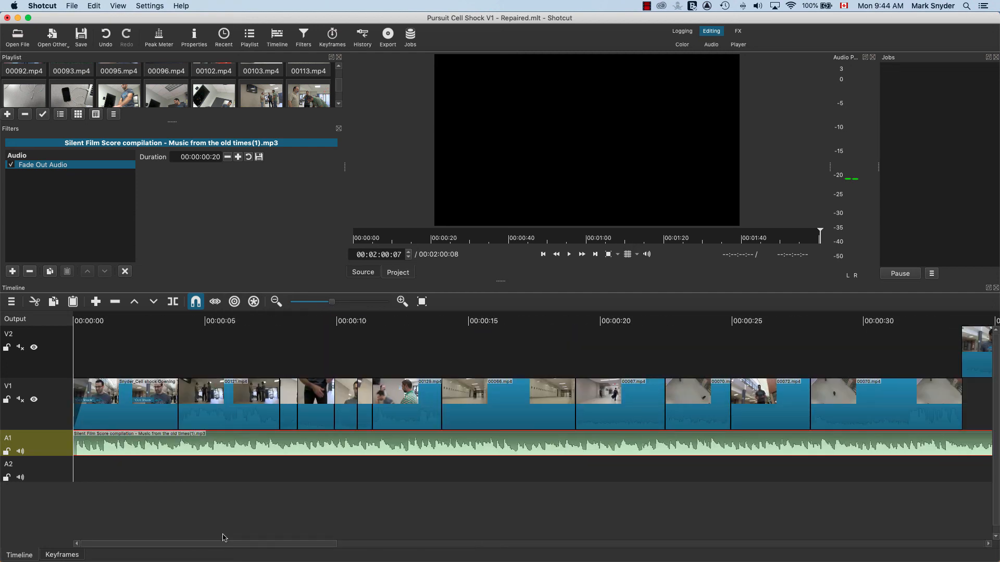
left_click_drag(333, 304, 319, 304)
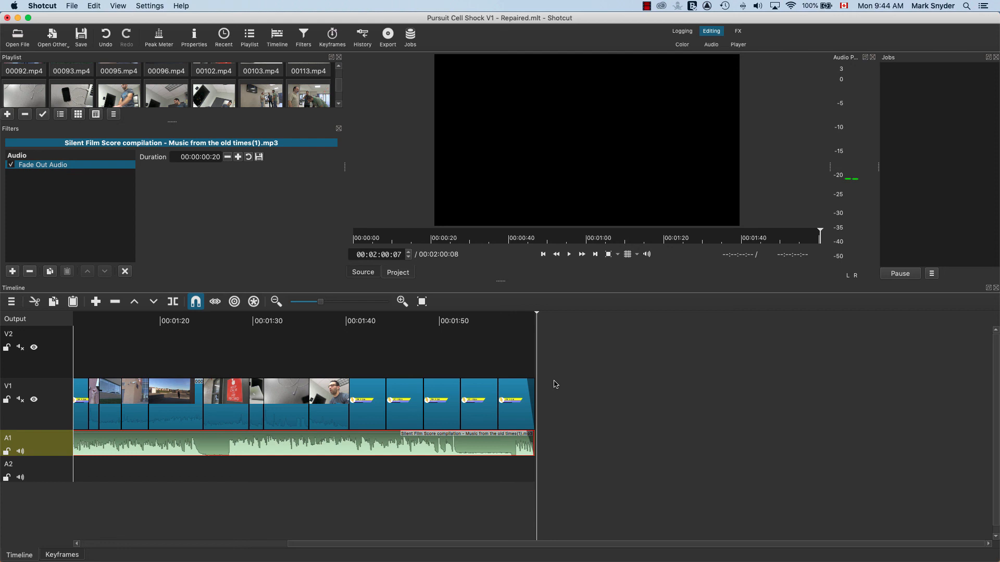
left_click(646, 5)
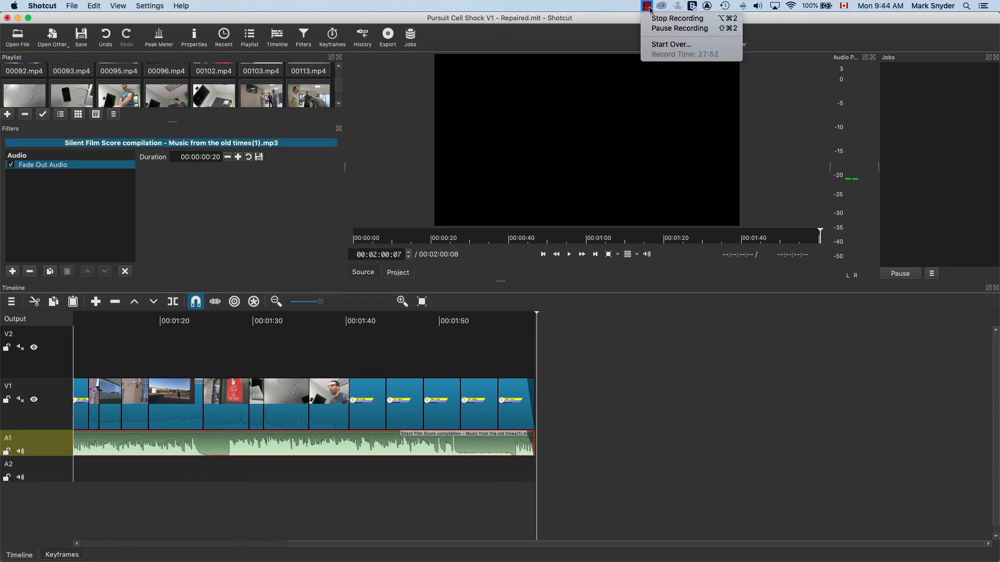